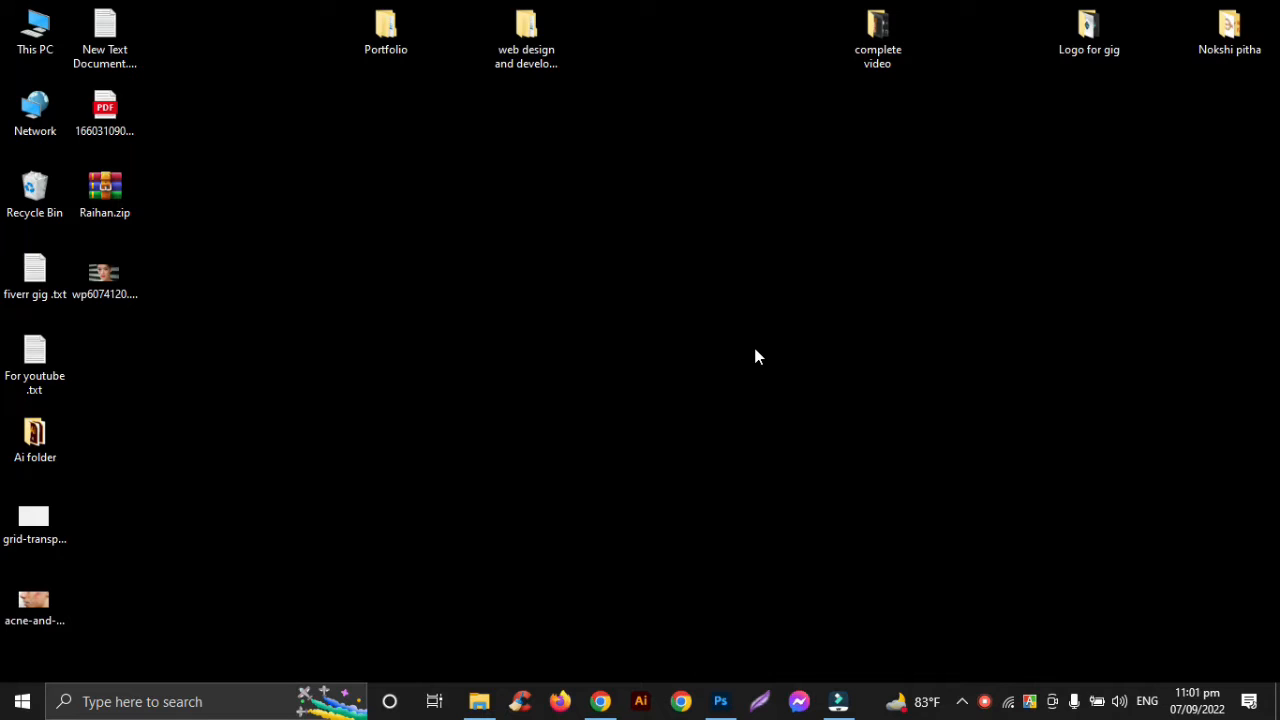
right_click(700, 155)
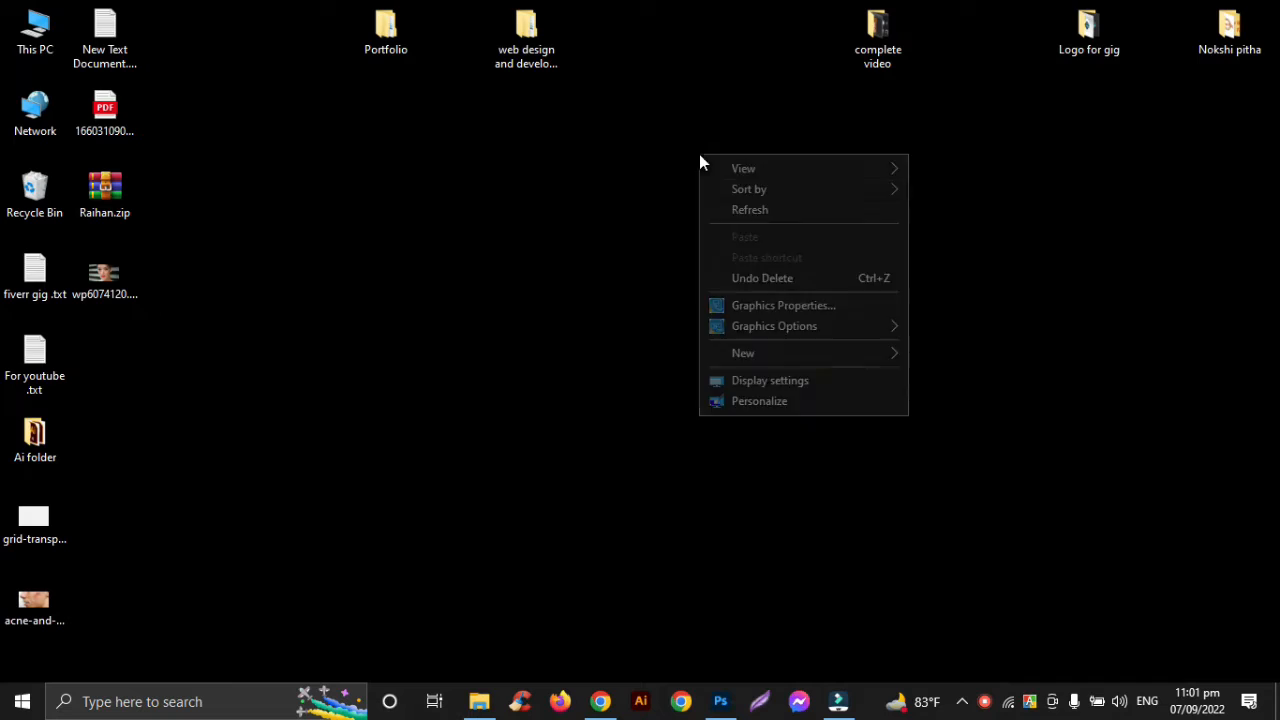
left_click(725, 212)
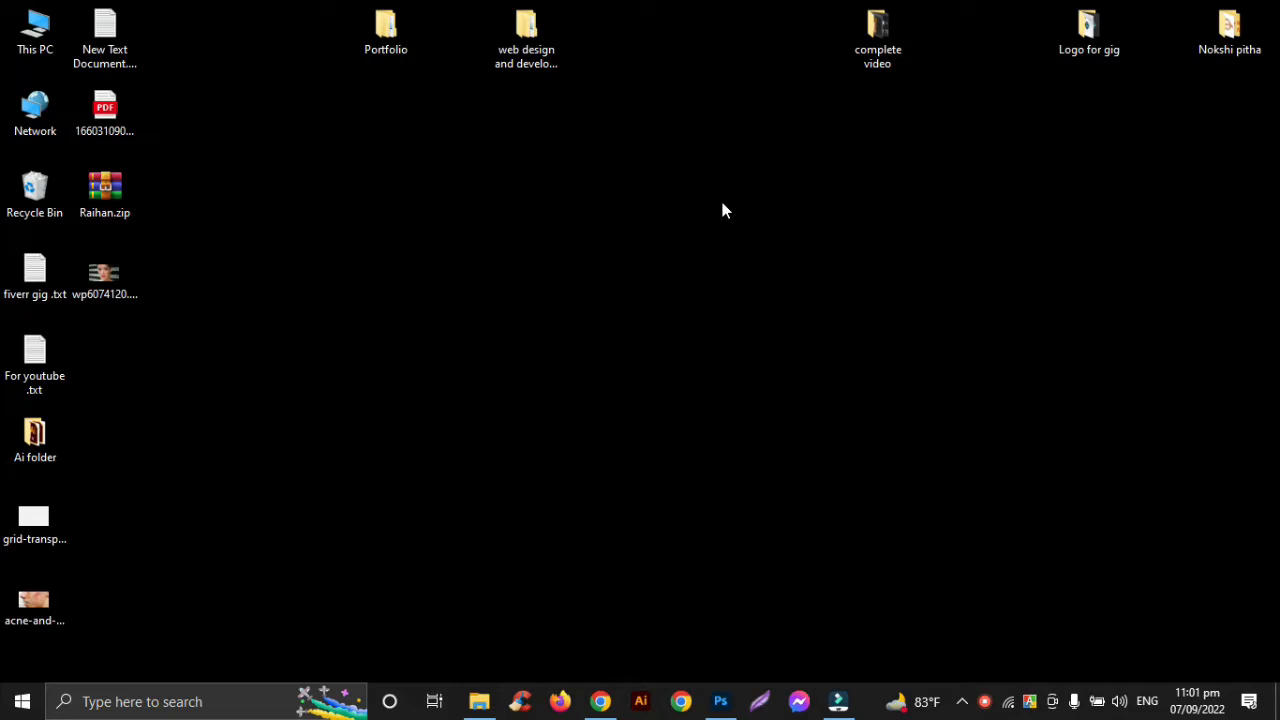
right_click(722, 205)
left_click(735, 258)
Switch to Photoshop and duplicate the portrait's Background layer twice
left_click(722, 704)
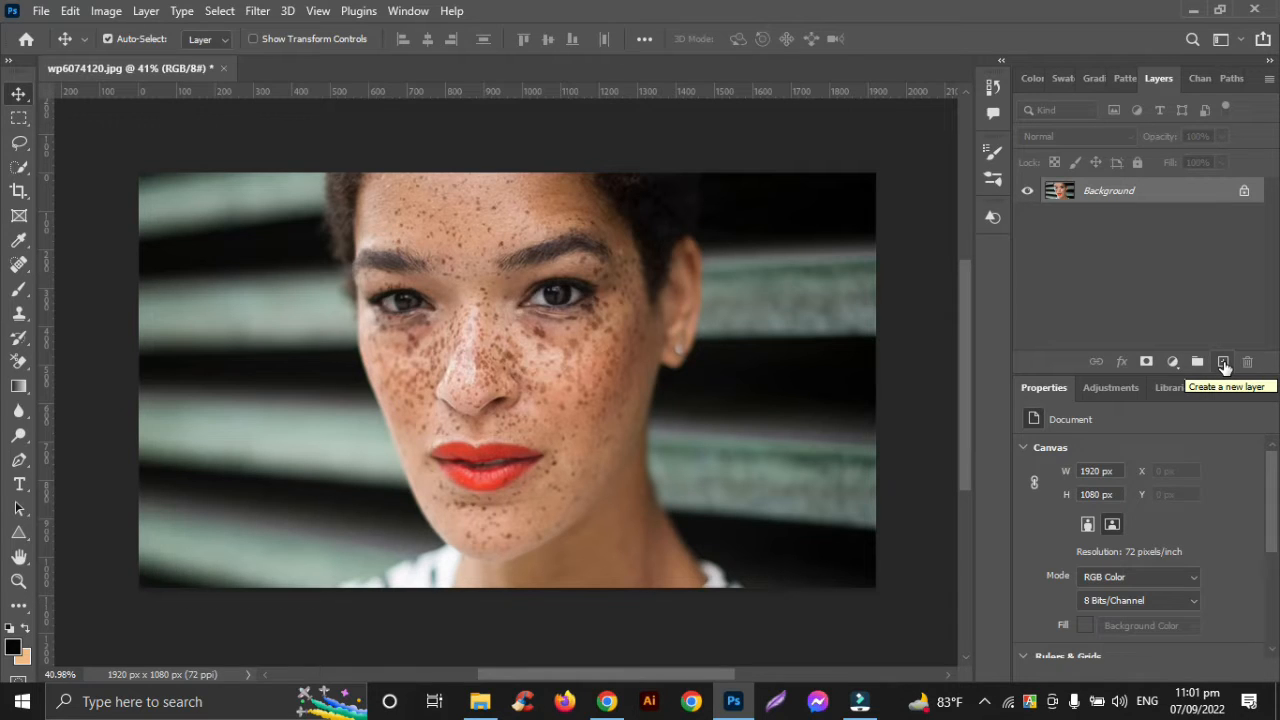
key("ctrl+j")
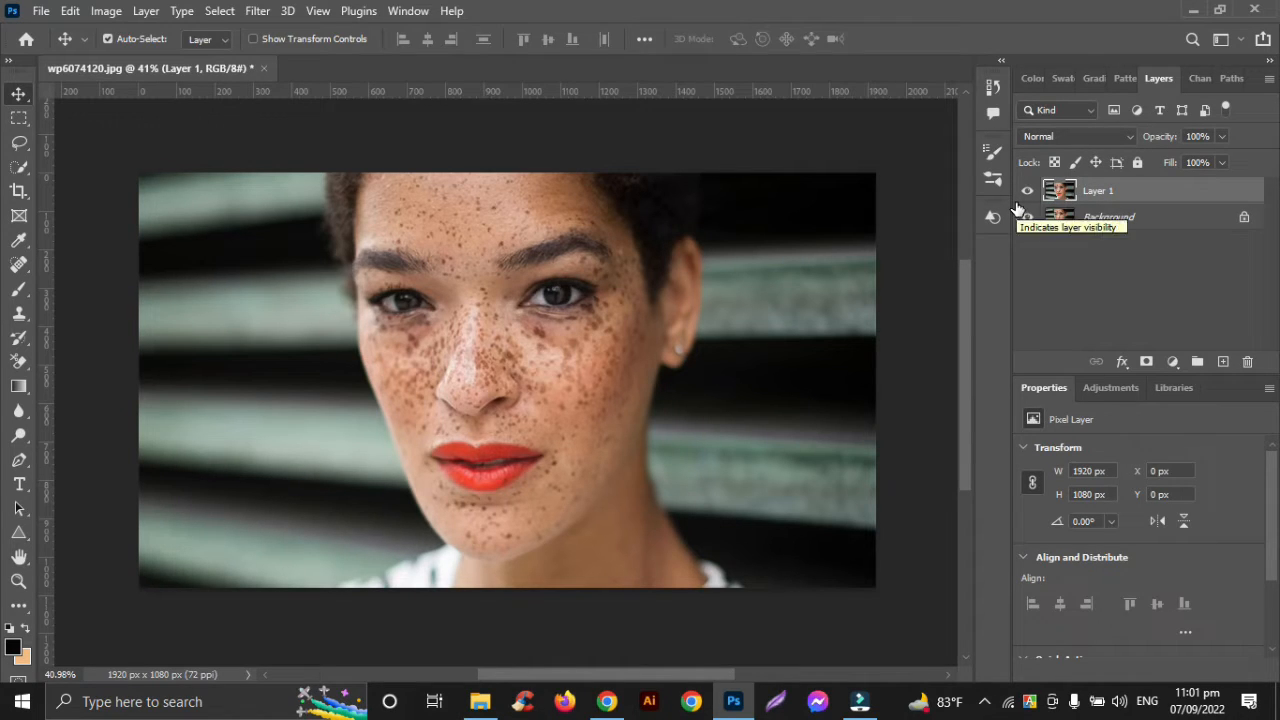
key("ctrl+j")
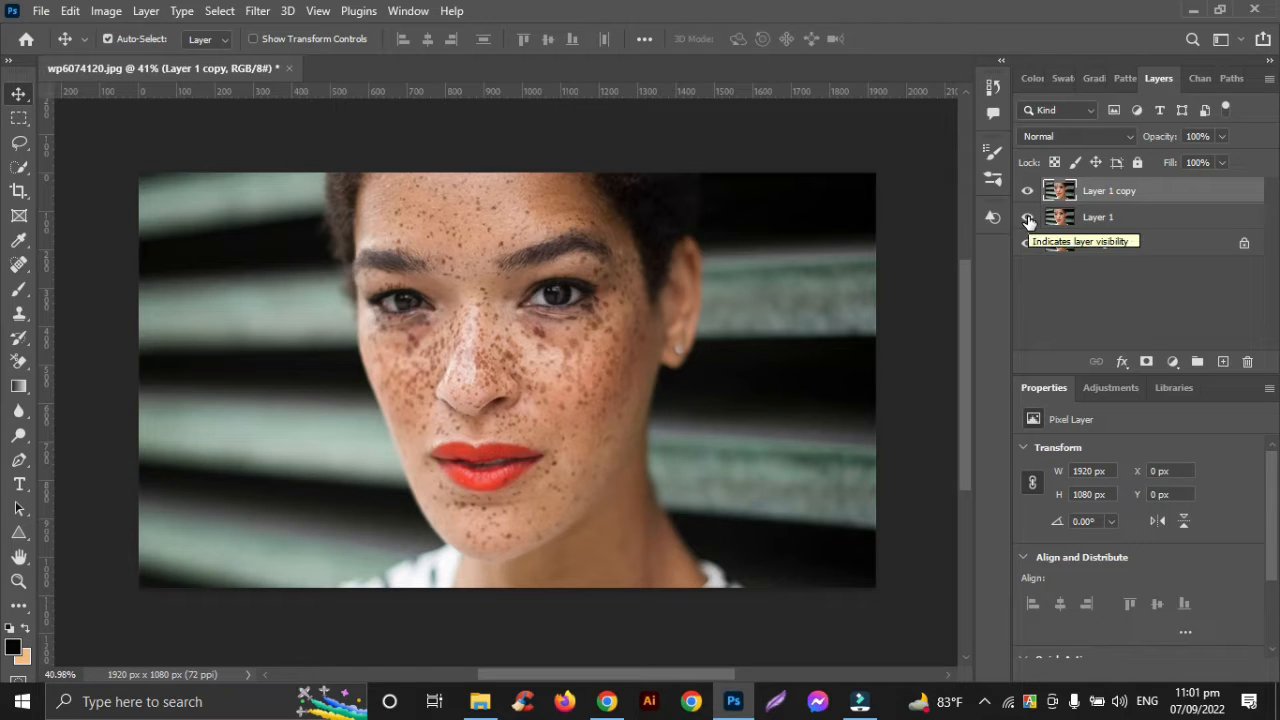
Hide the upper duplicate layer and make the lower duplicate, Layer 1, active
left_click(1028, 191)
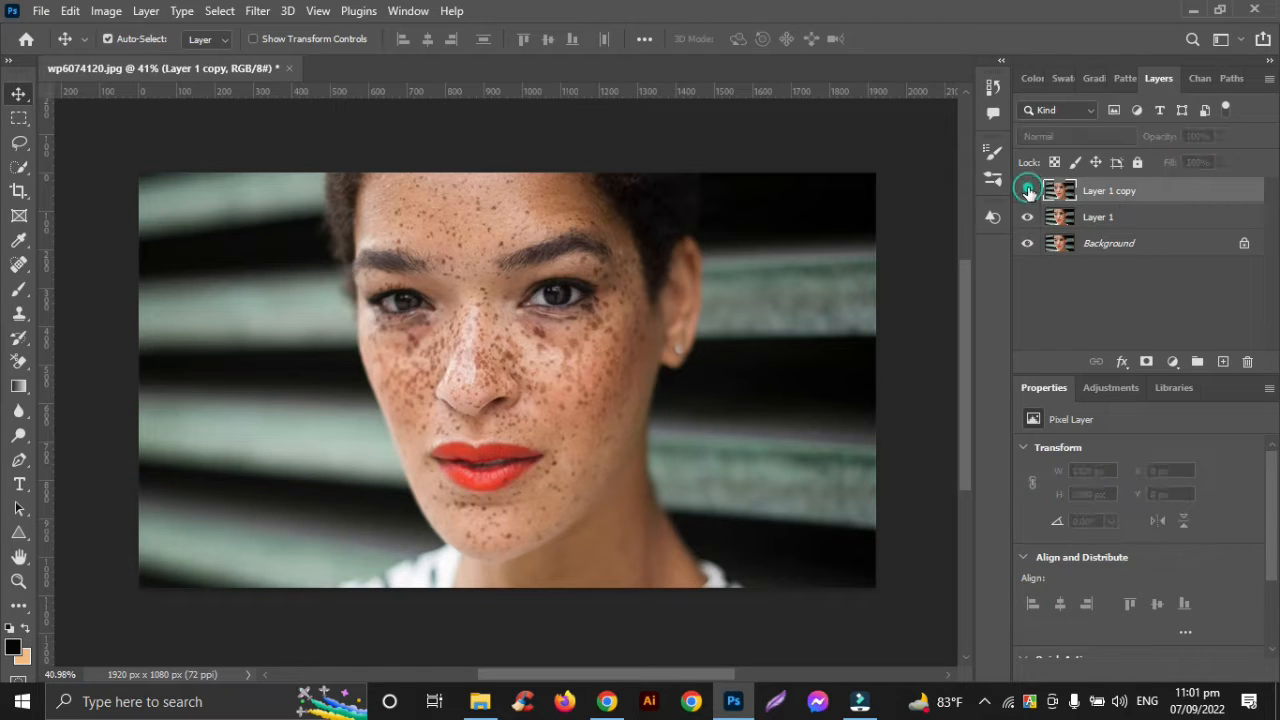
left_click(1139, 220)
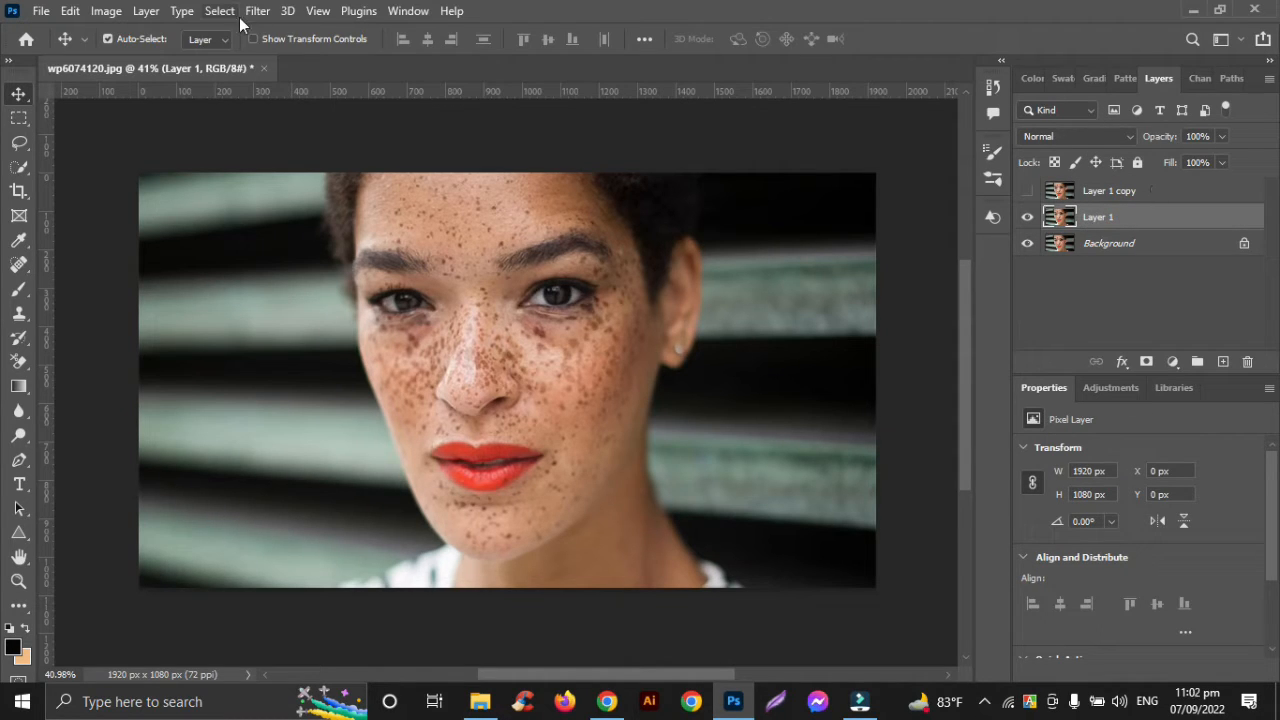
Invert the colours of Layer 1 and set its blend mode to Vivid Light
left_click(107, 12)
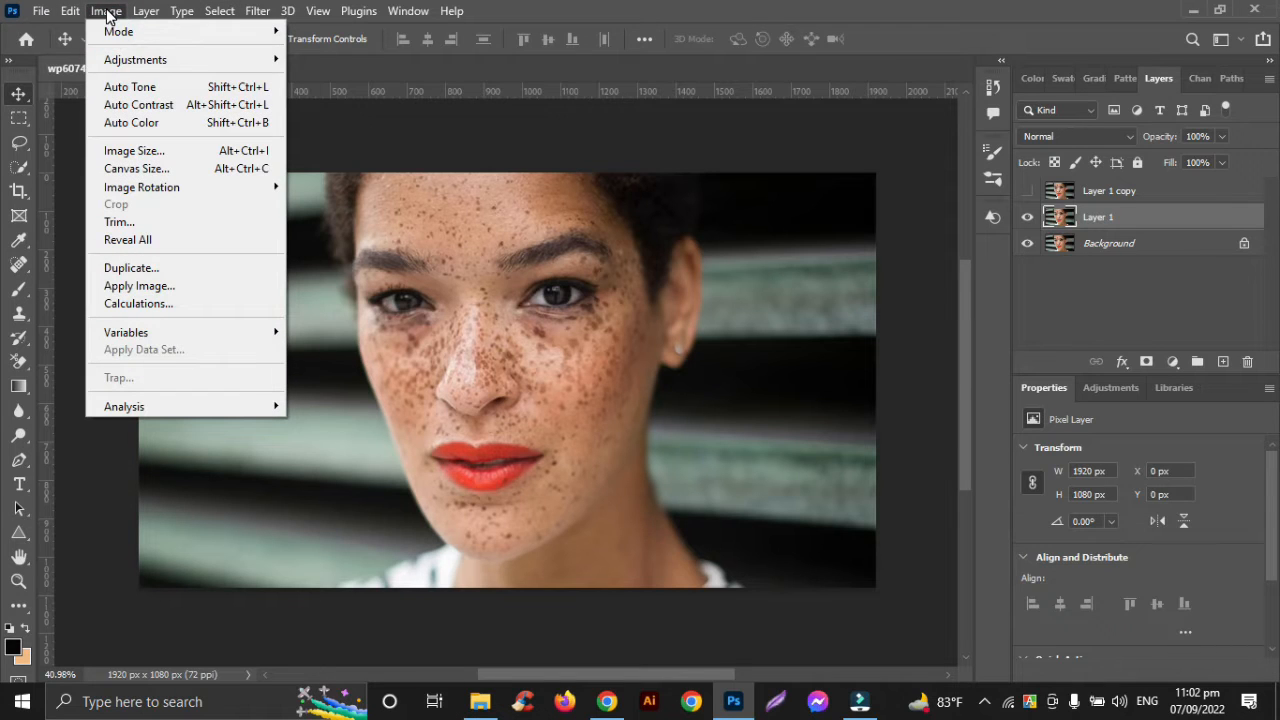
left_click(113, 58)
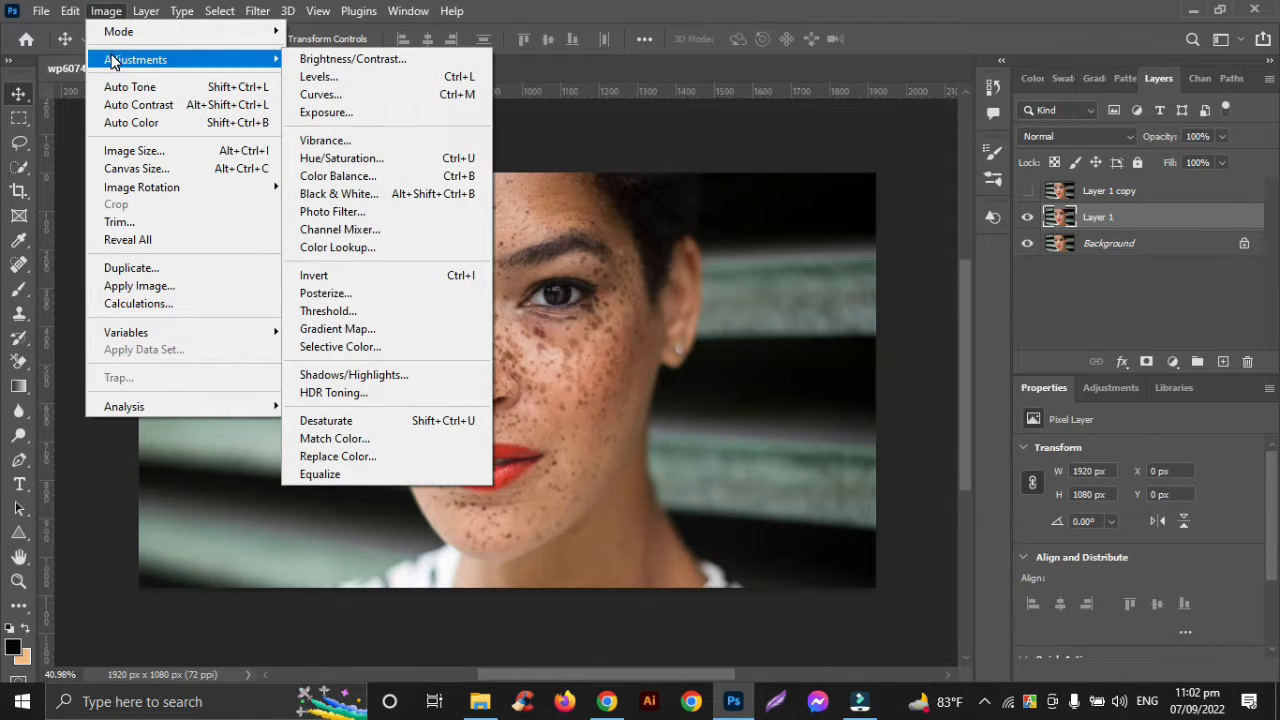
mouse_move(116, 30)
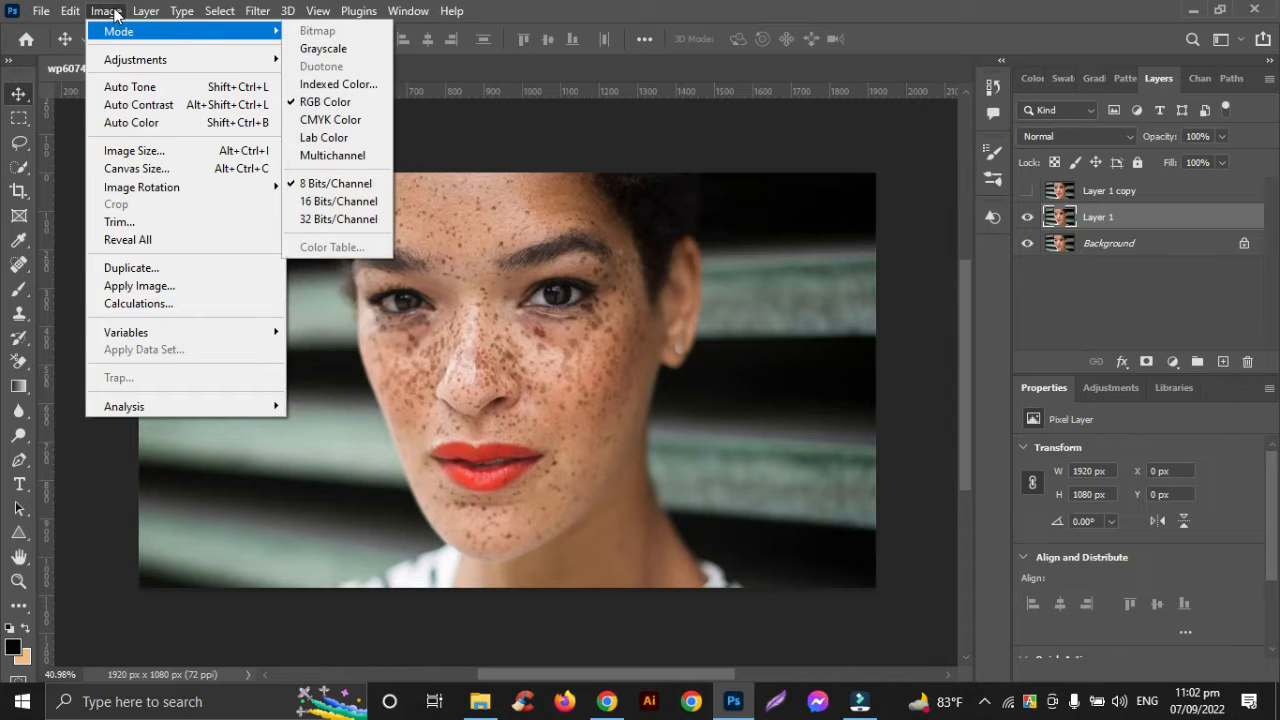
left_click(114, 58)
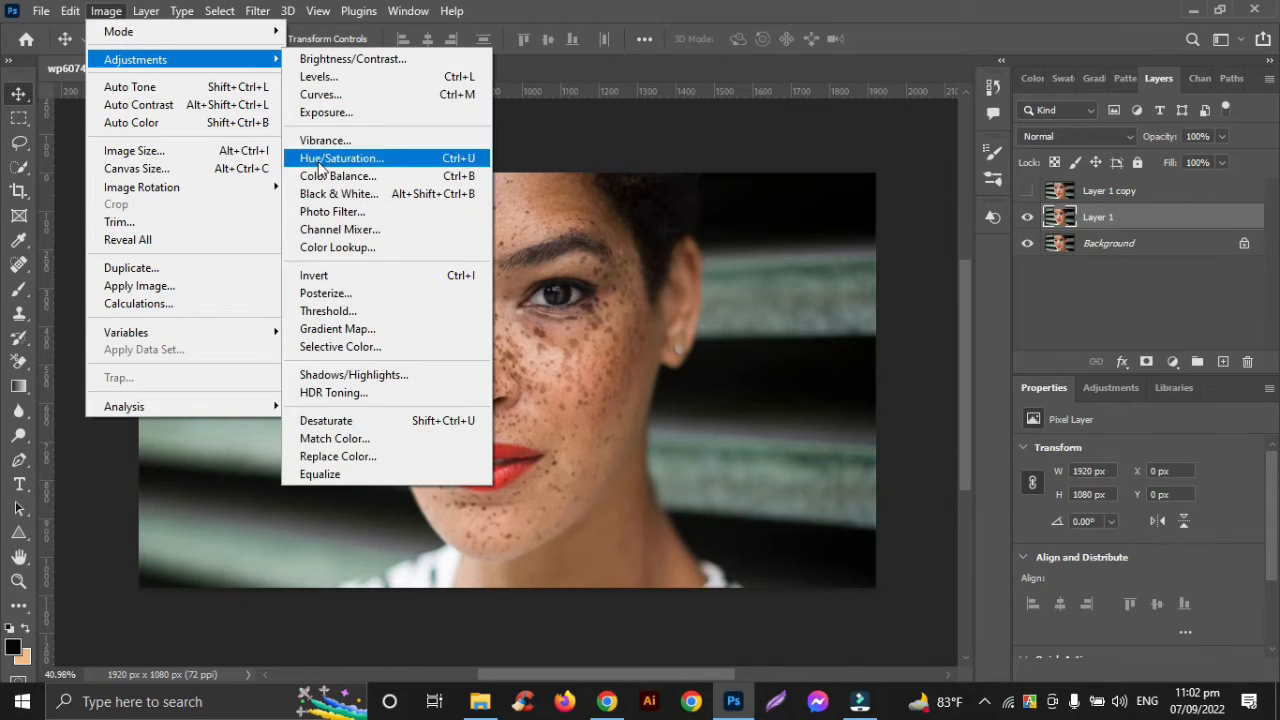
left_click(421, 280)
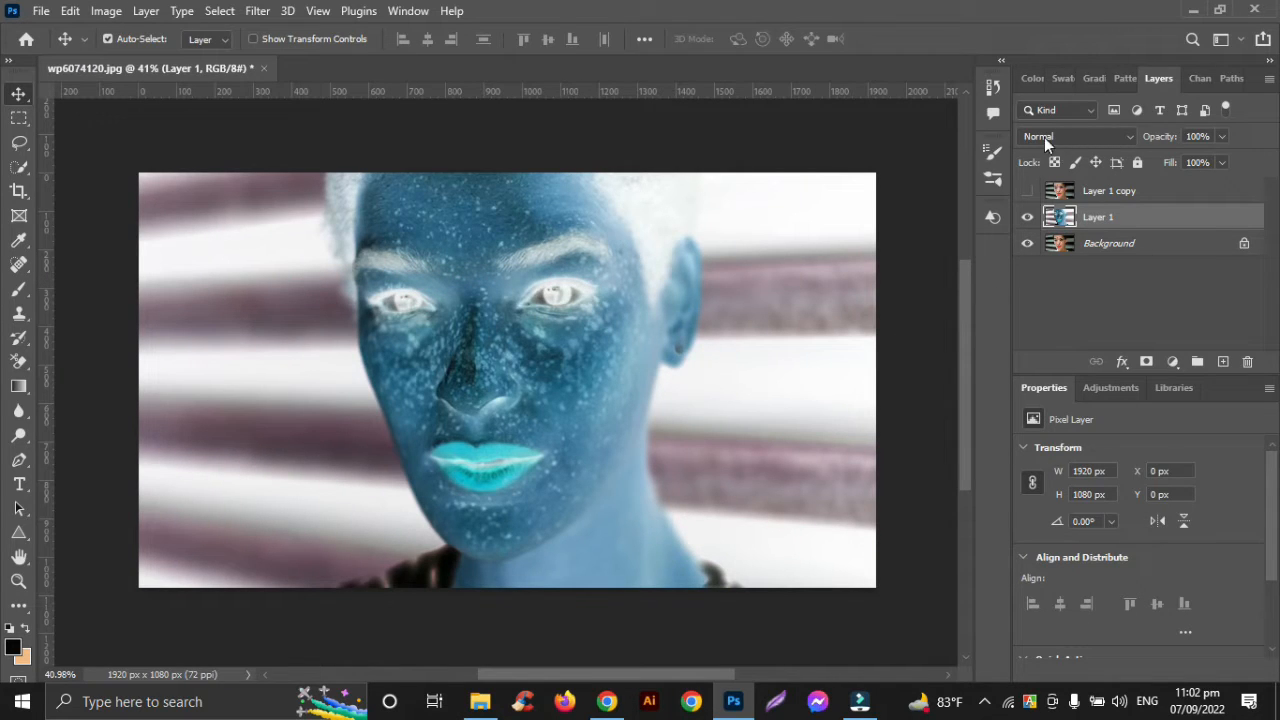
left_click(1129, 135)
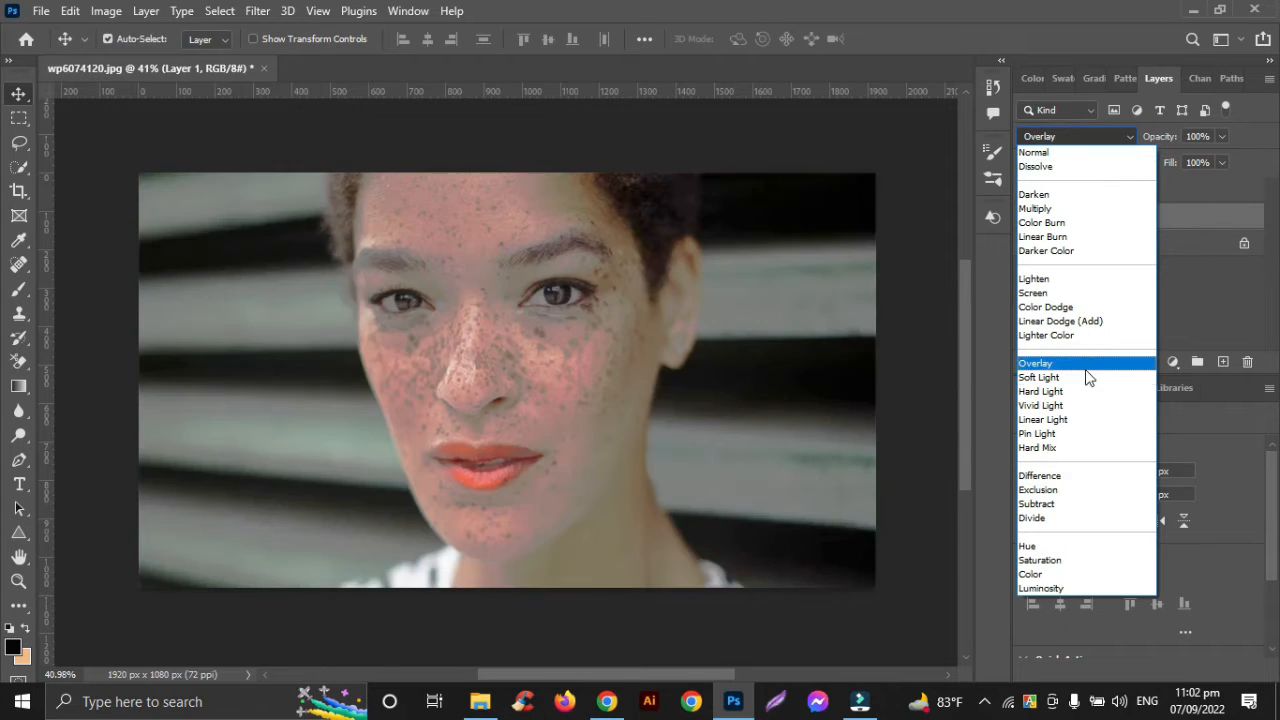
left_click(1041, 405)
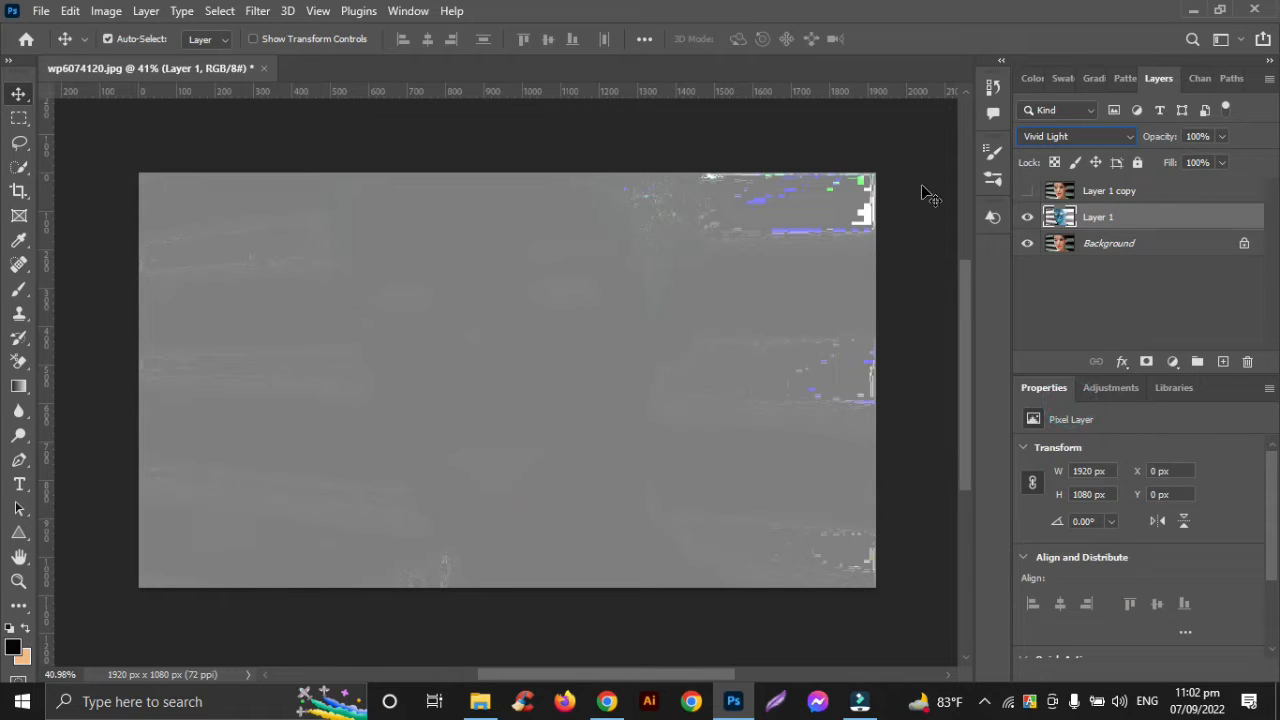
left_click(258, 12)
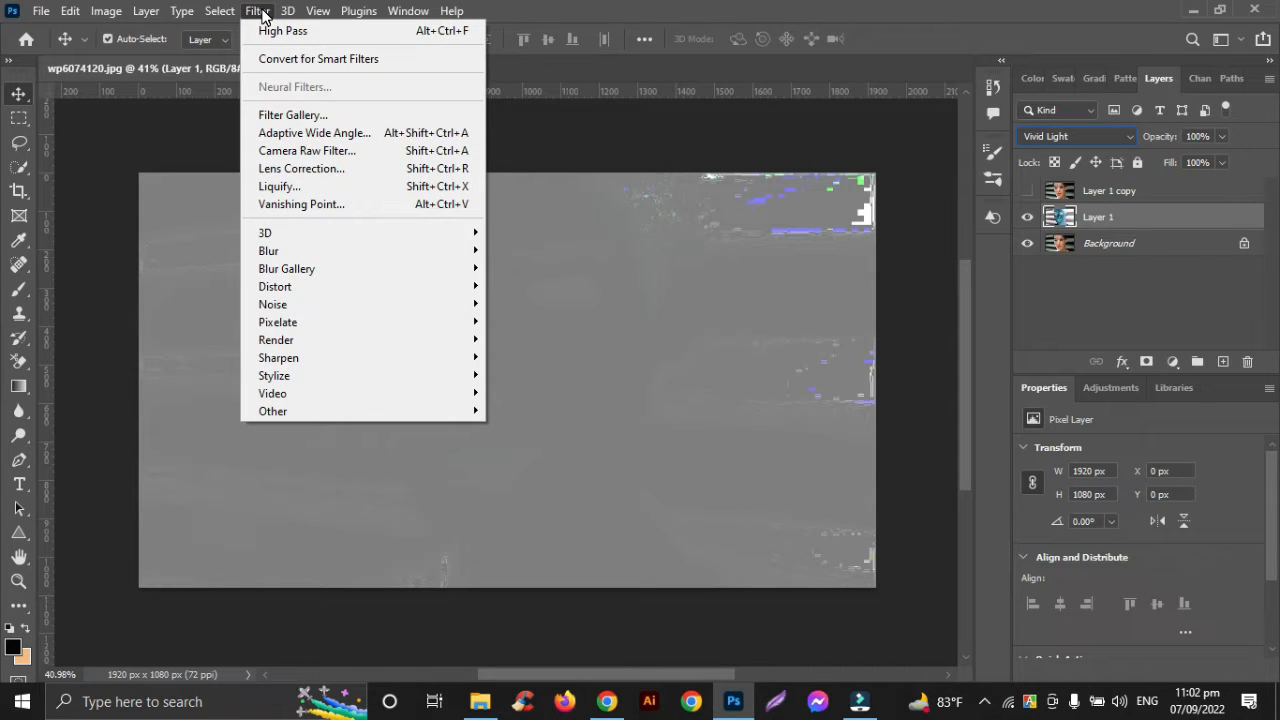
mouse_move(282, 410)
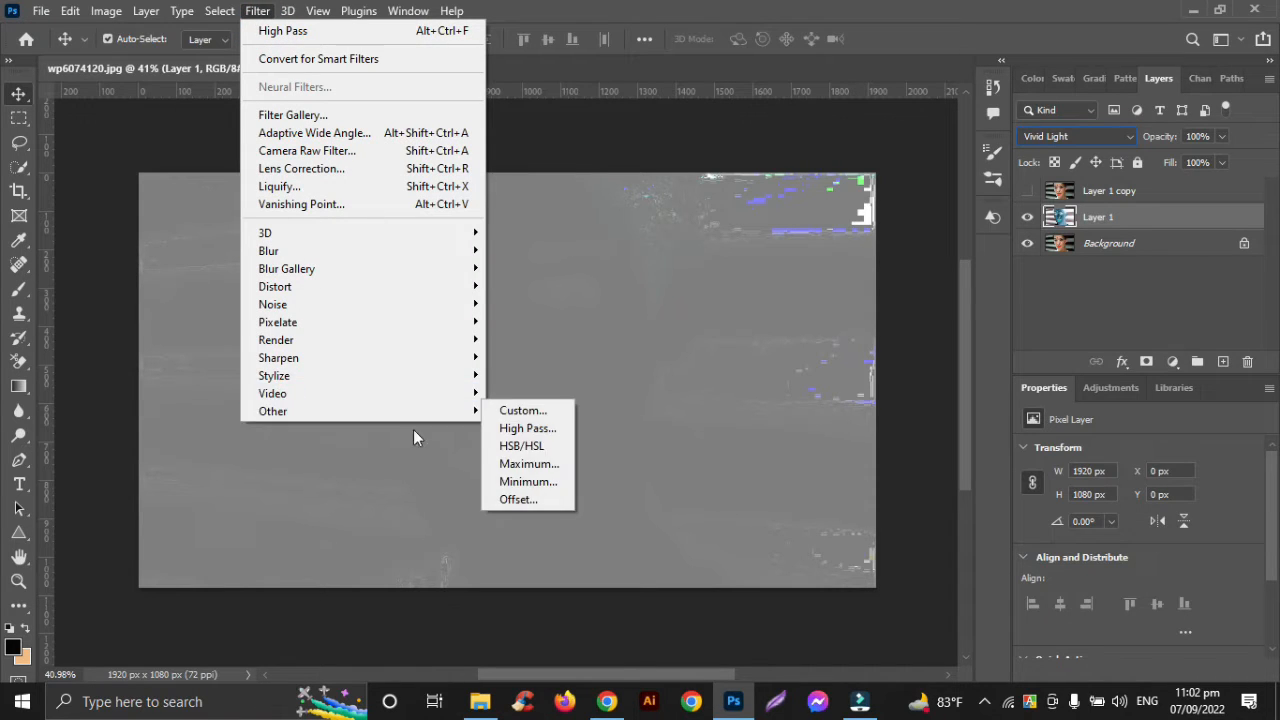
left_click(508, 430)
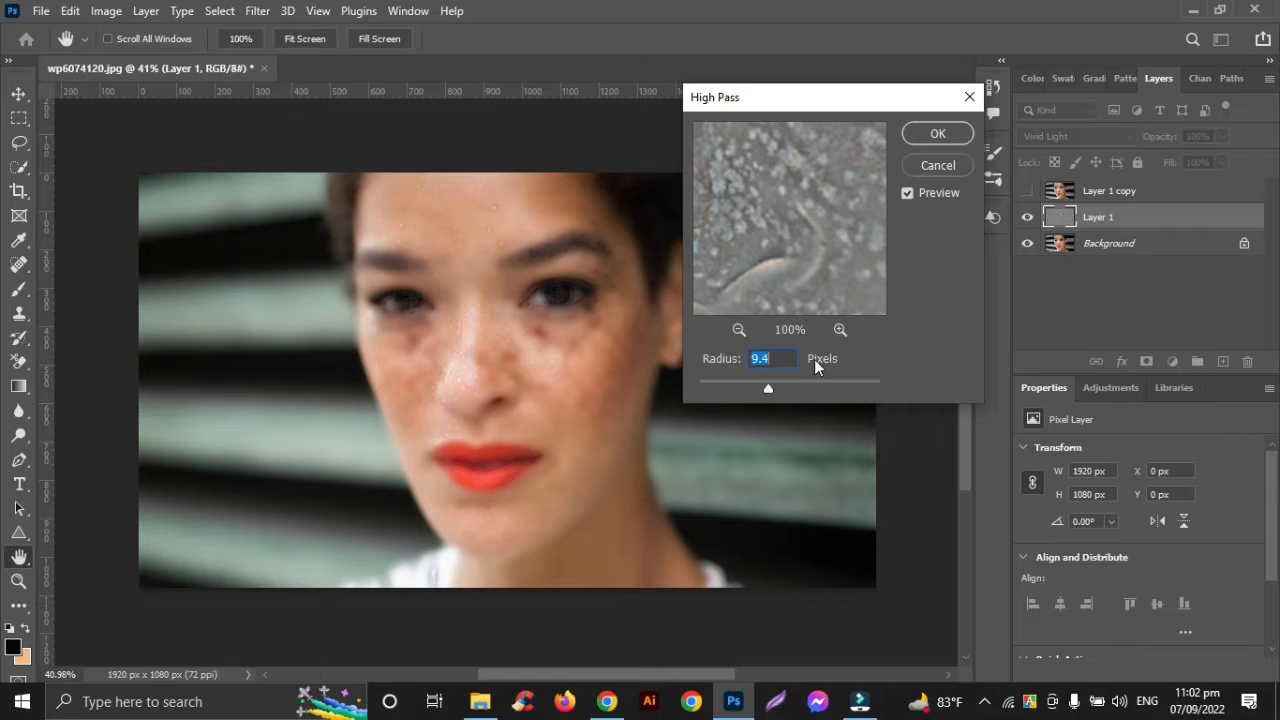
left_click(935, 166)
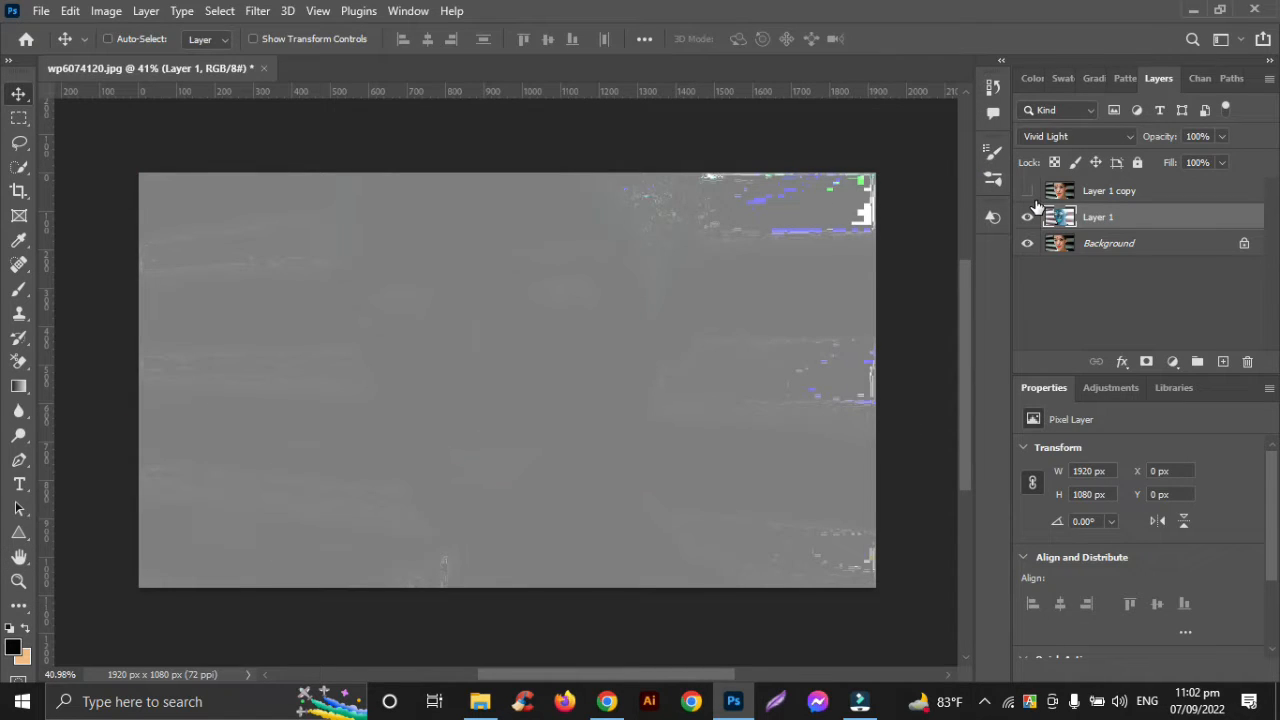
Undo the blend mode change and the colour inversion on Layer 1
key("ctrl+z")
key("ctrl+z")
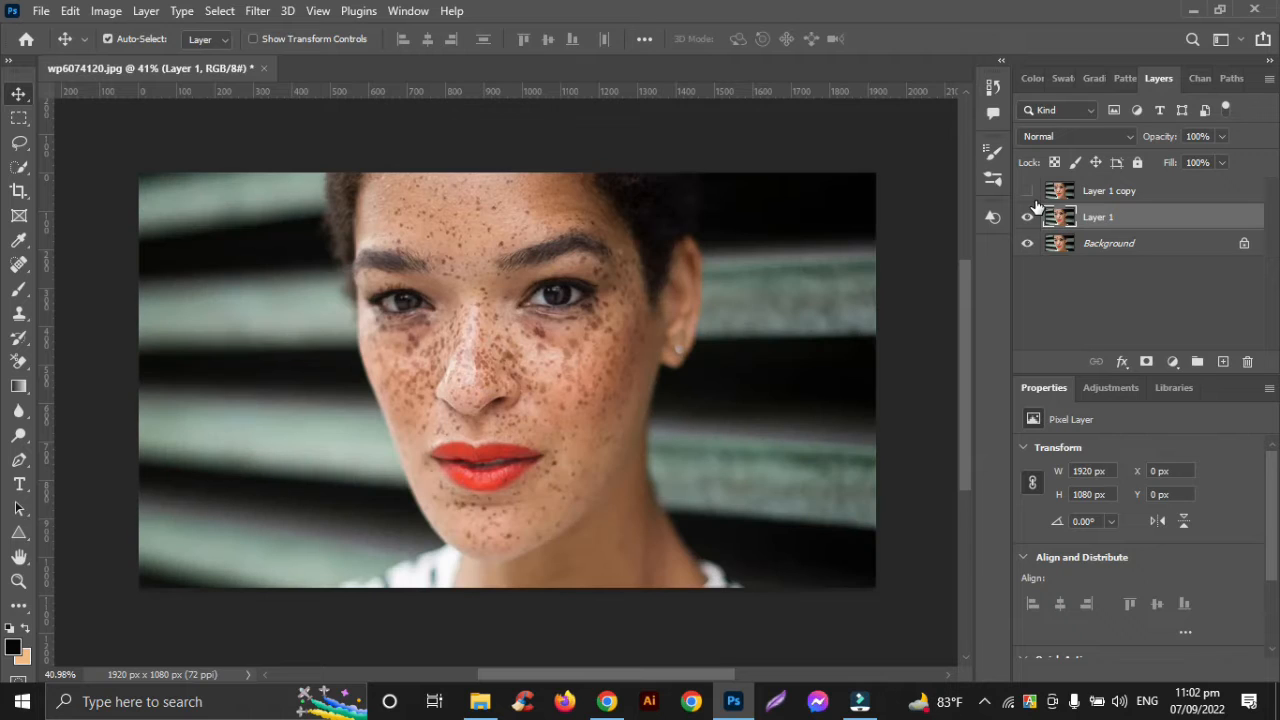
Examine the freckles and spots on the portrait's forehead, cheeks, nose and chin up close
scroll(514, 356, "up", 2)
scroll(515, 362, "up", 3)
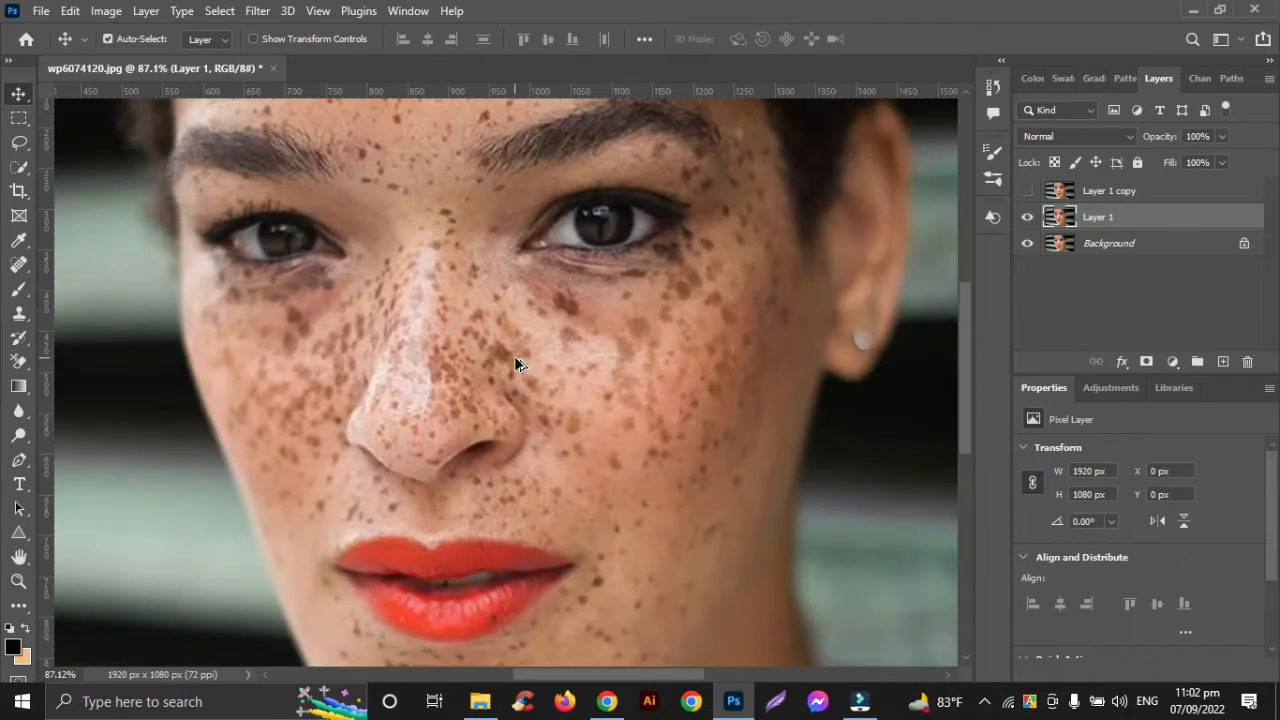
scroll(514, 356, "down", 8)
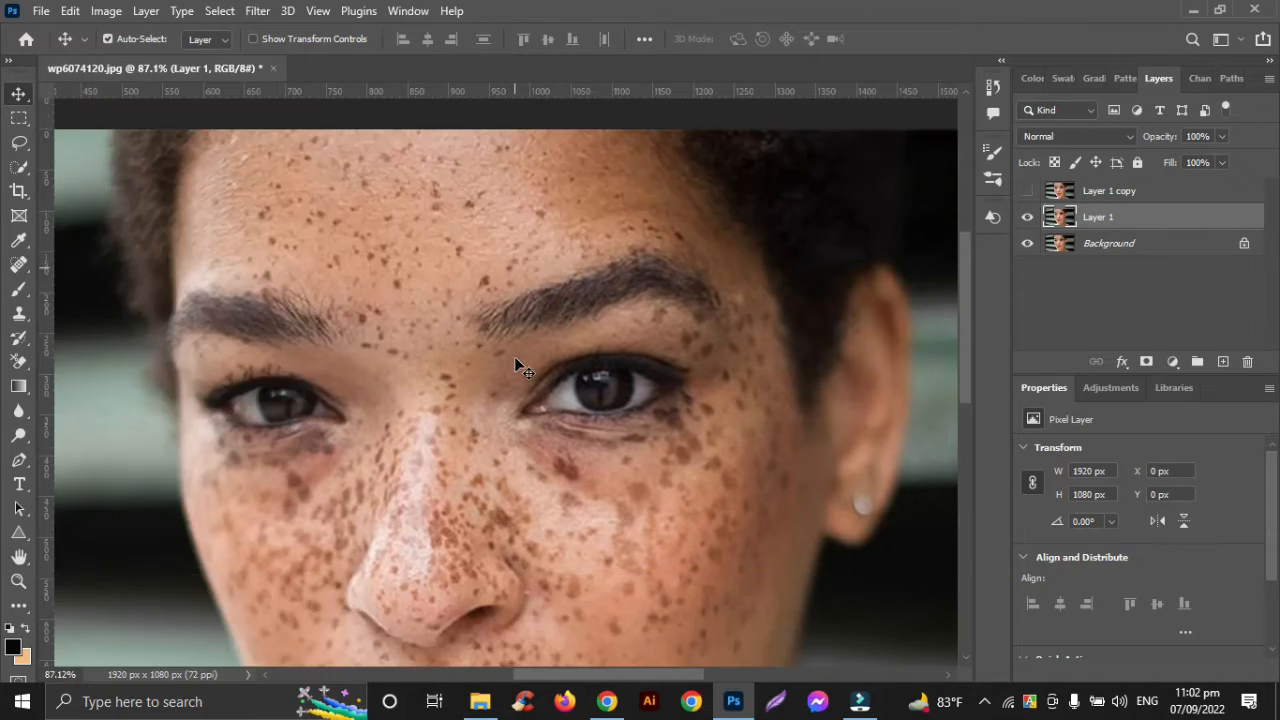
scroll(514, 355, "down", 2)
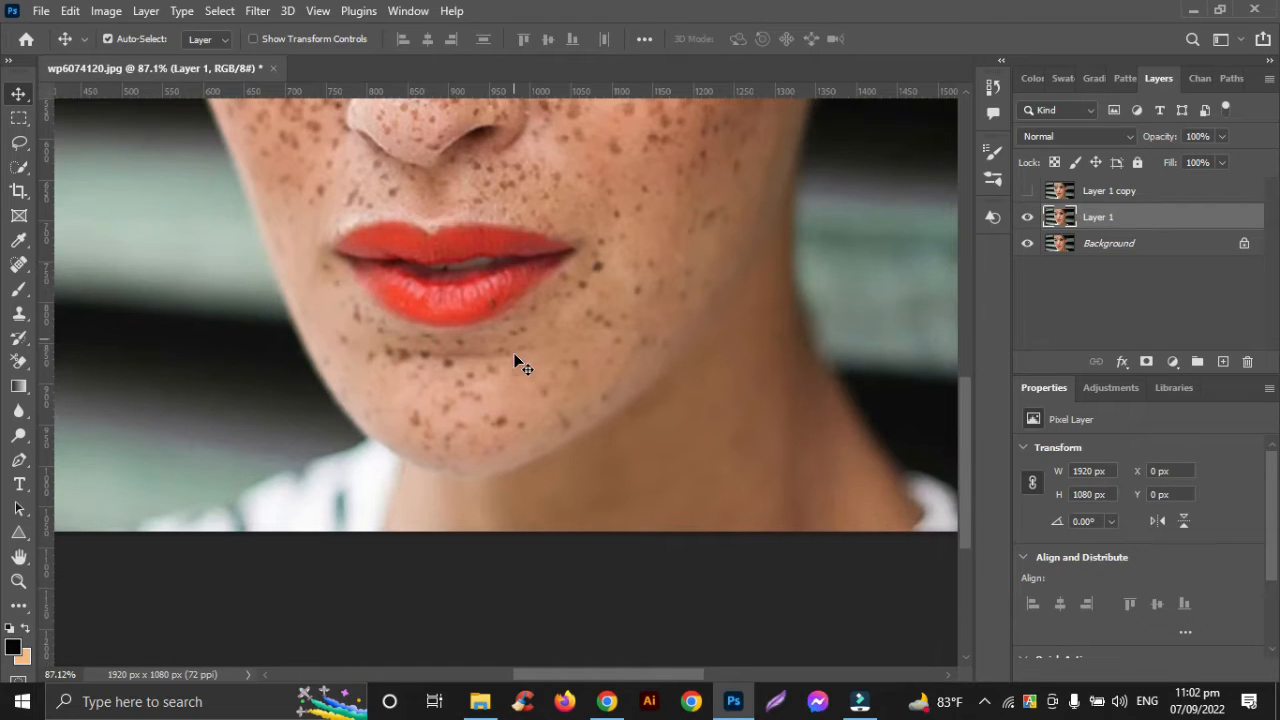
scroll(514, 355, "up", 5)
scroll(514, 360, "up", 5)
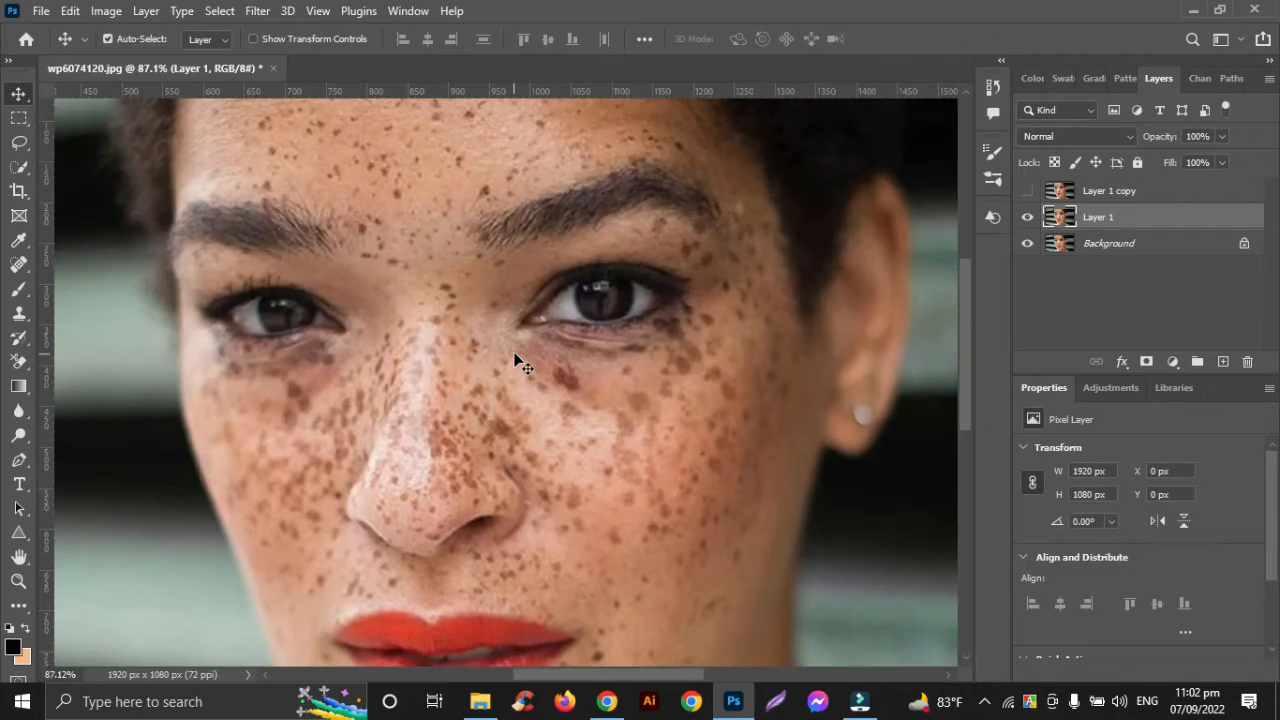
scroll(514, 352, "down", 5)
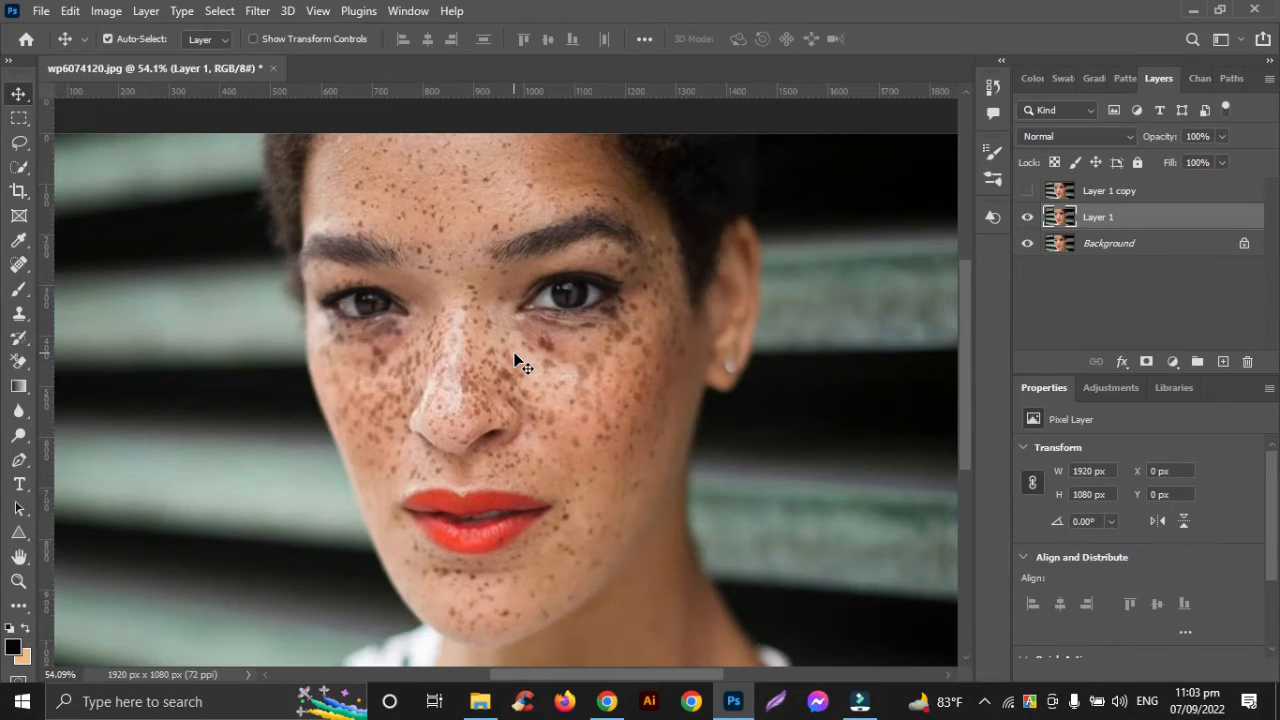
scroll(518, 360, "down", 2)
scroll(518, 360, "up", 3)
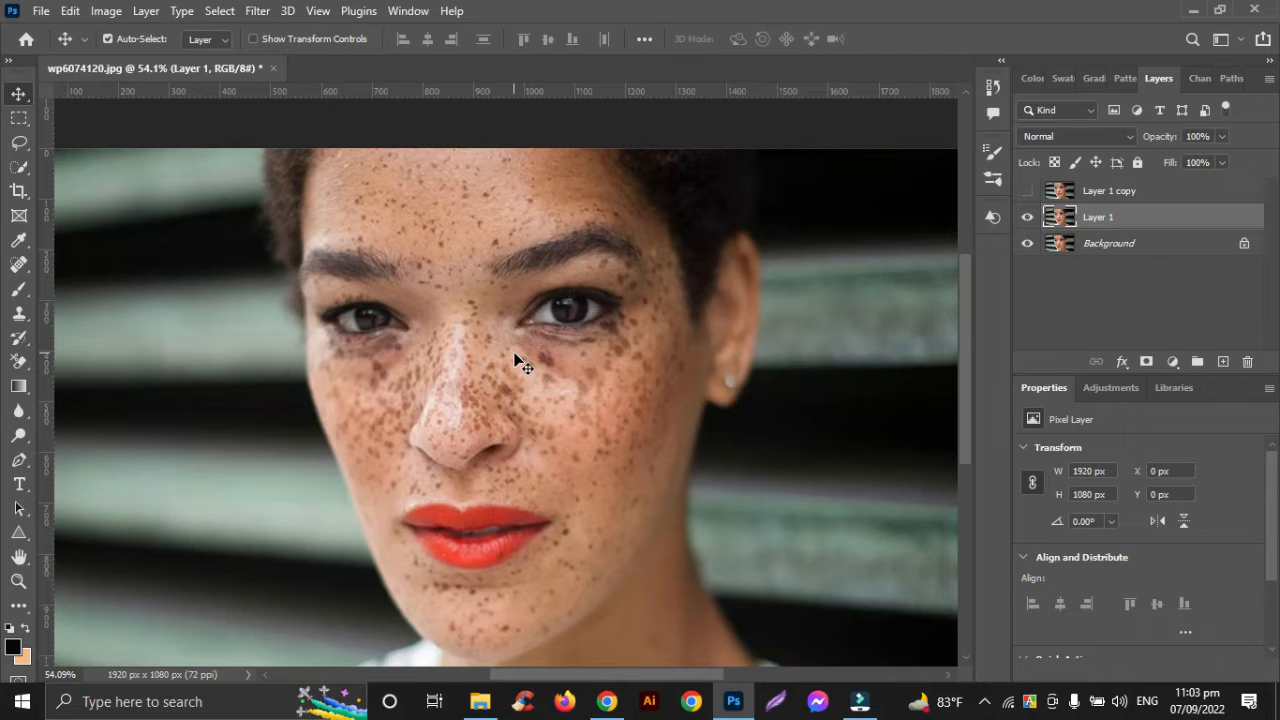
scroll(516, 360, "up", 1)
scroll(516, 360, "down", 1)
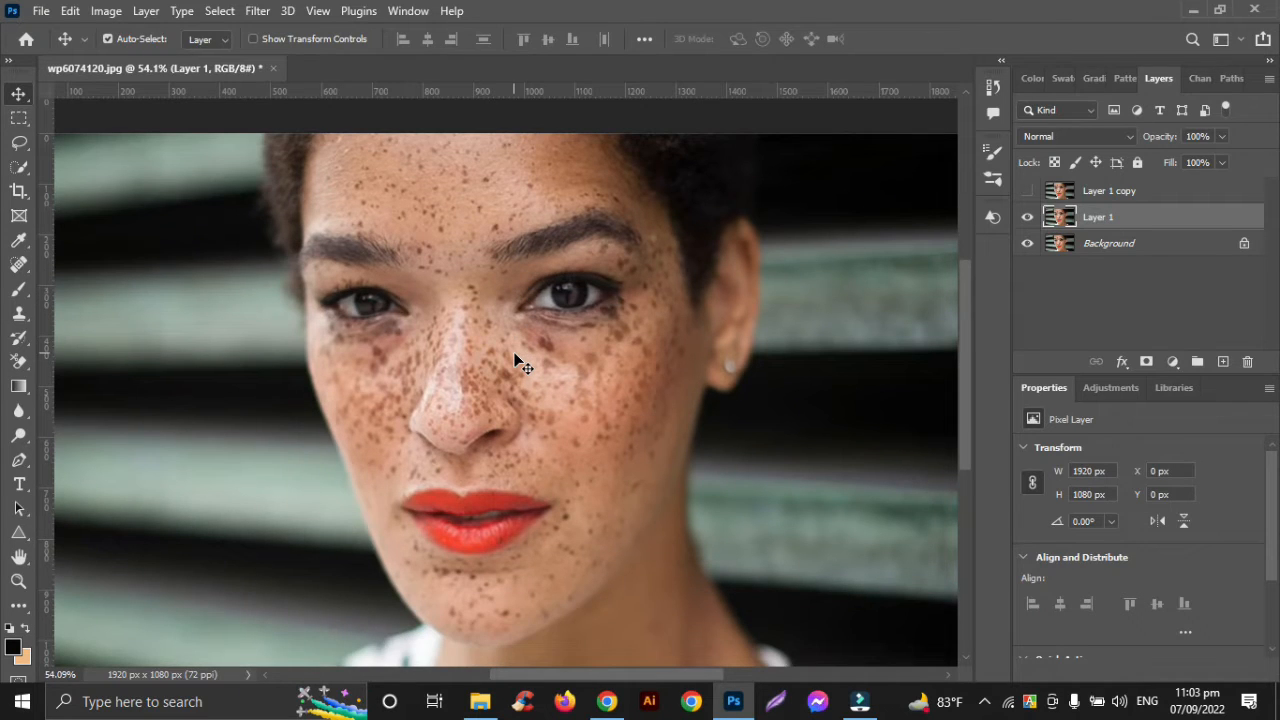
Invert Layer 1 again and give it the Vivid Light blend mode
key("ctrl+i")
key("shift+alt+v")
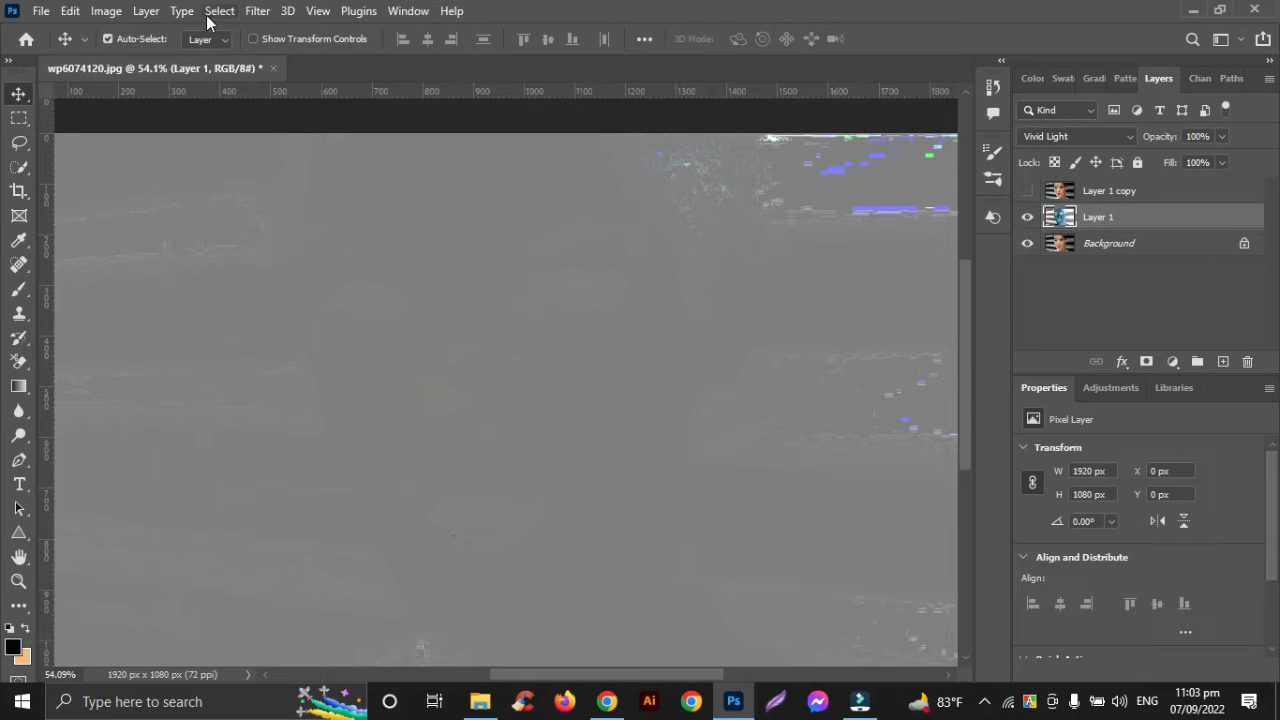
Start a High Pass filter on Layer 1 and try radii between about 4 and 25 pixels
left_click(259, 12)
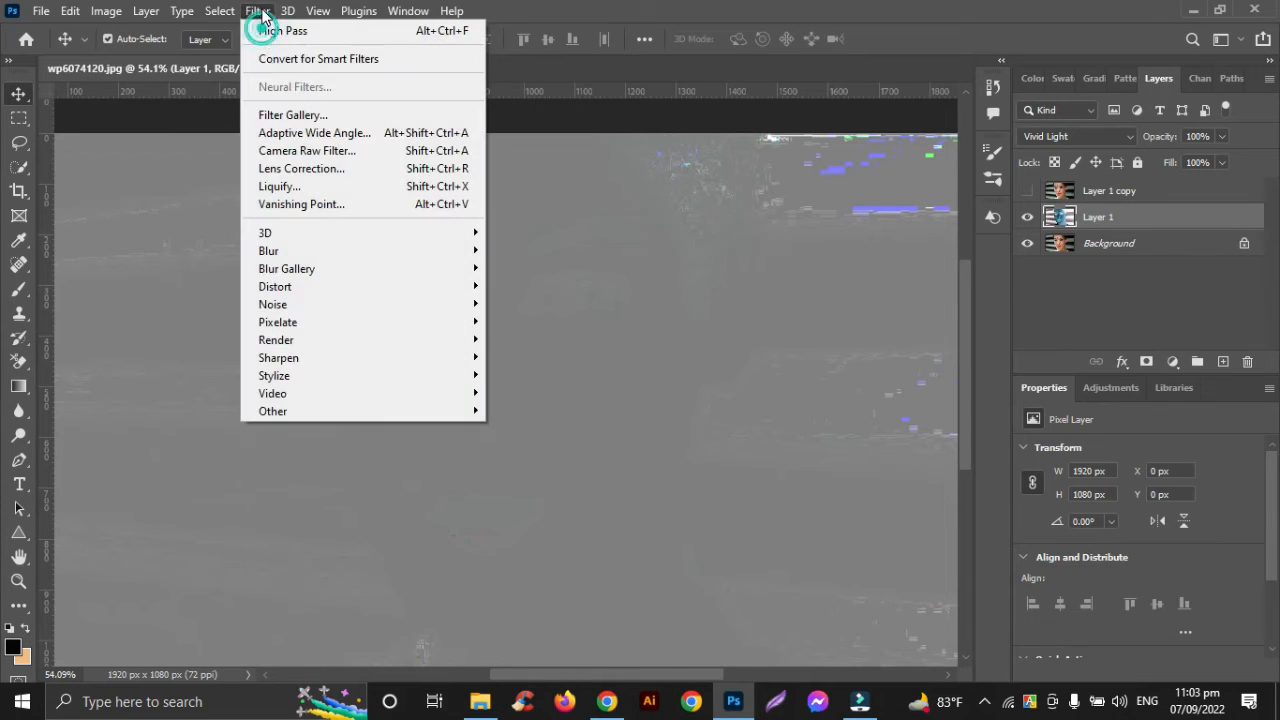
left_click(304, 409)
left_click(547, 436)
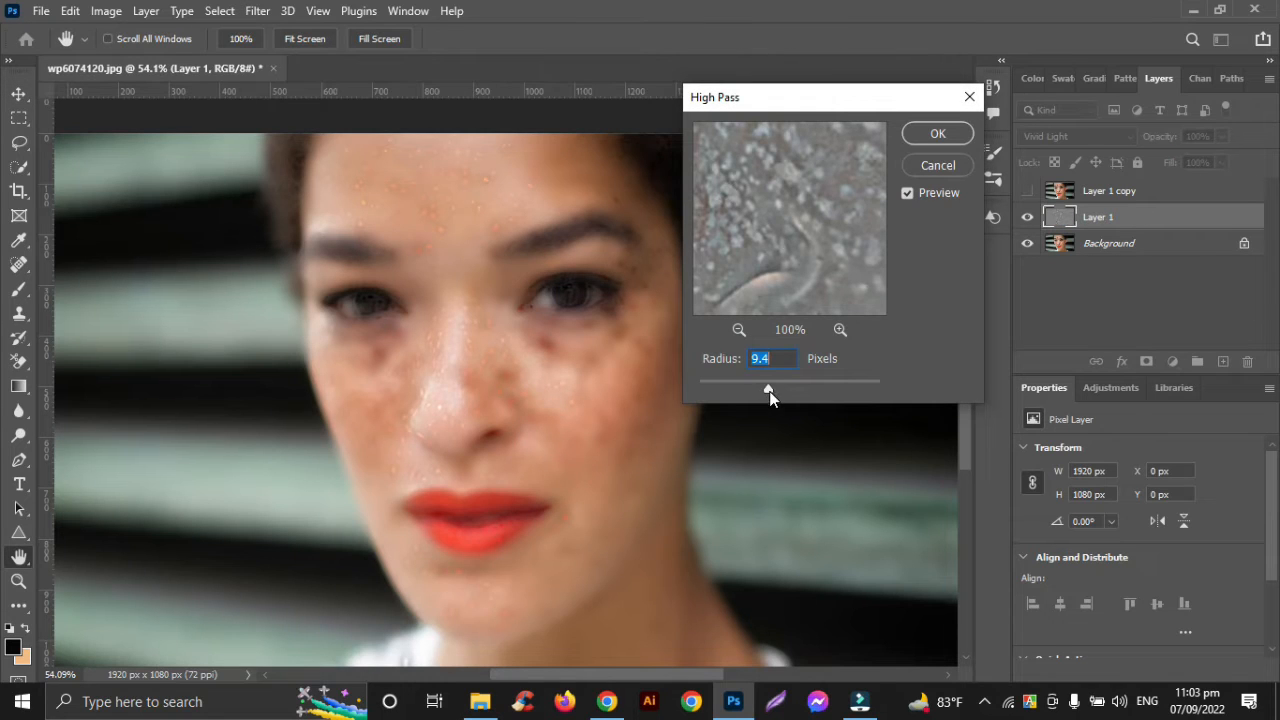
left_click_drag(769, 393, 736, 394)
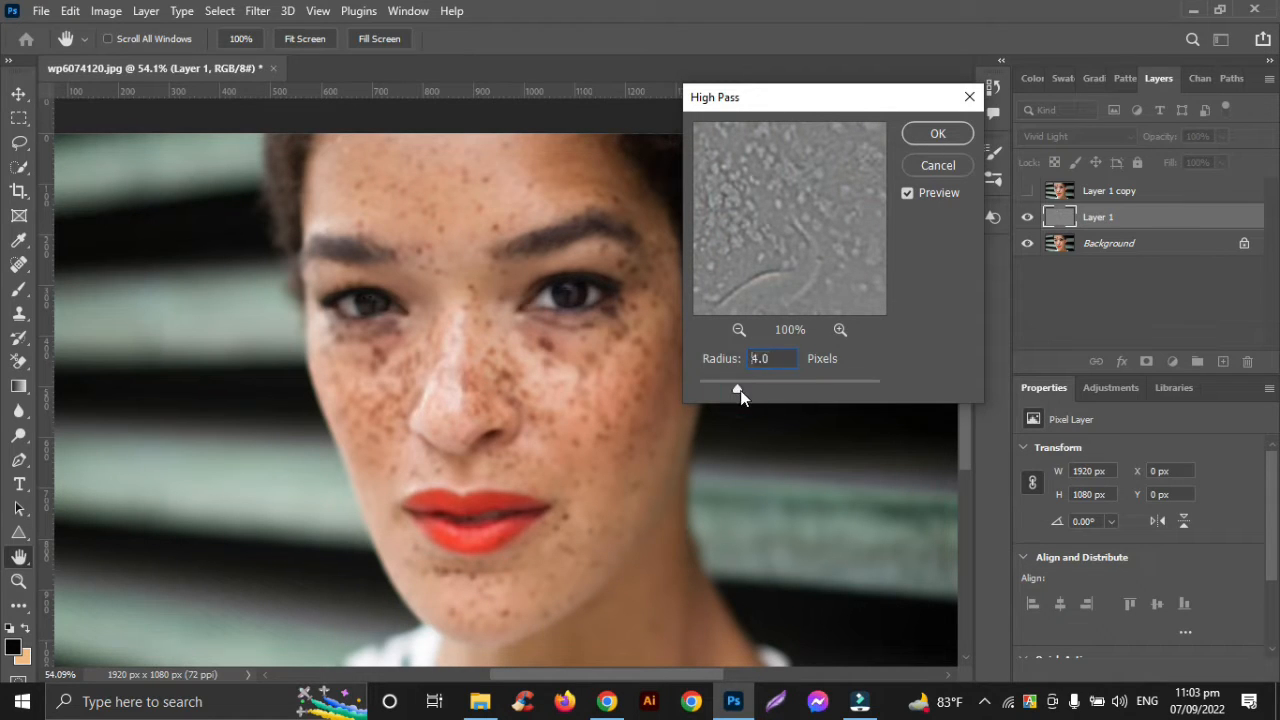
left_click_drag(752, 393, 773, 388)
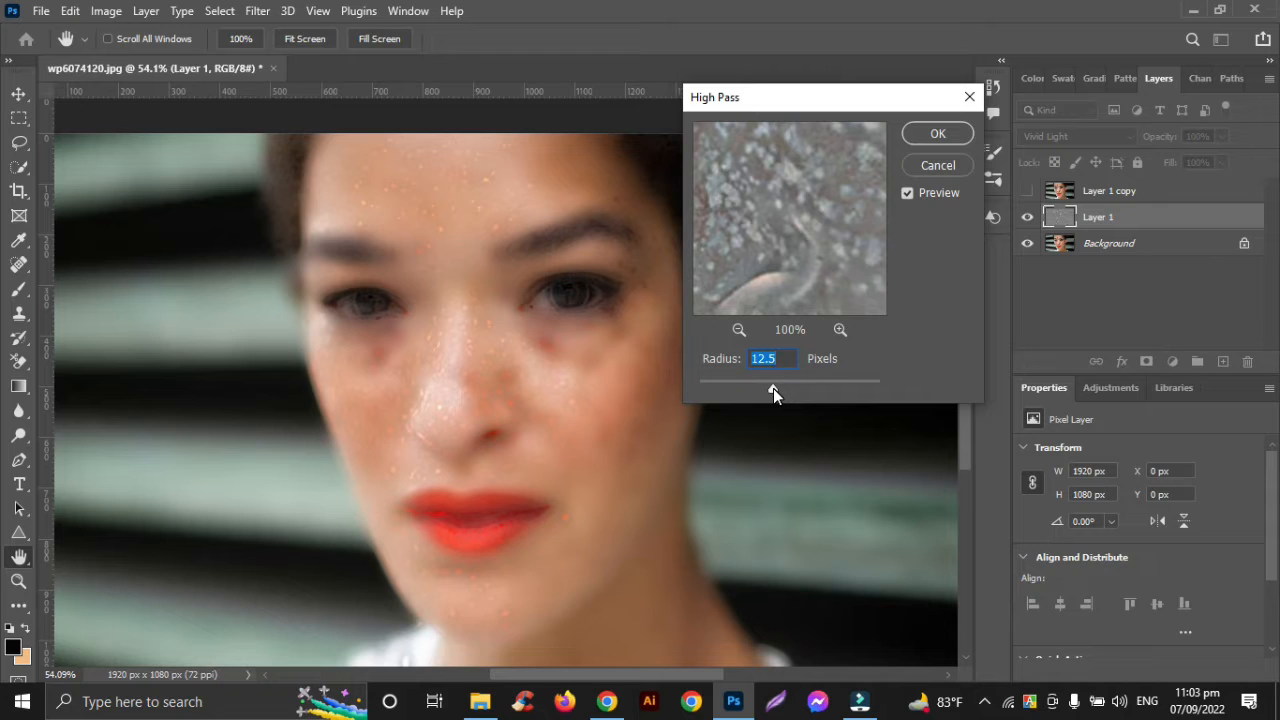
left_click_drag(773, 388, 781, 387)
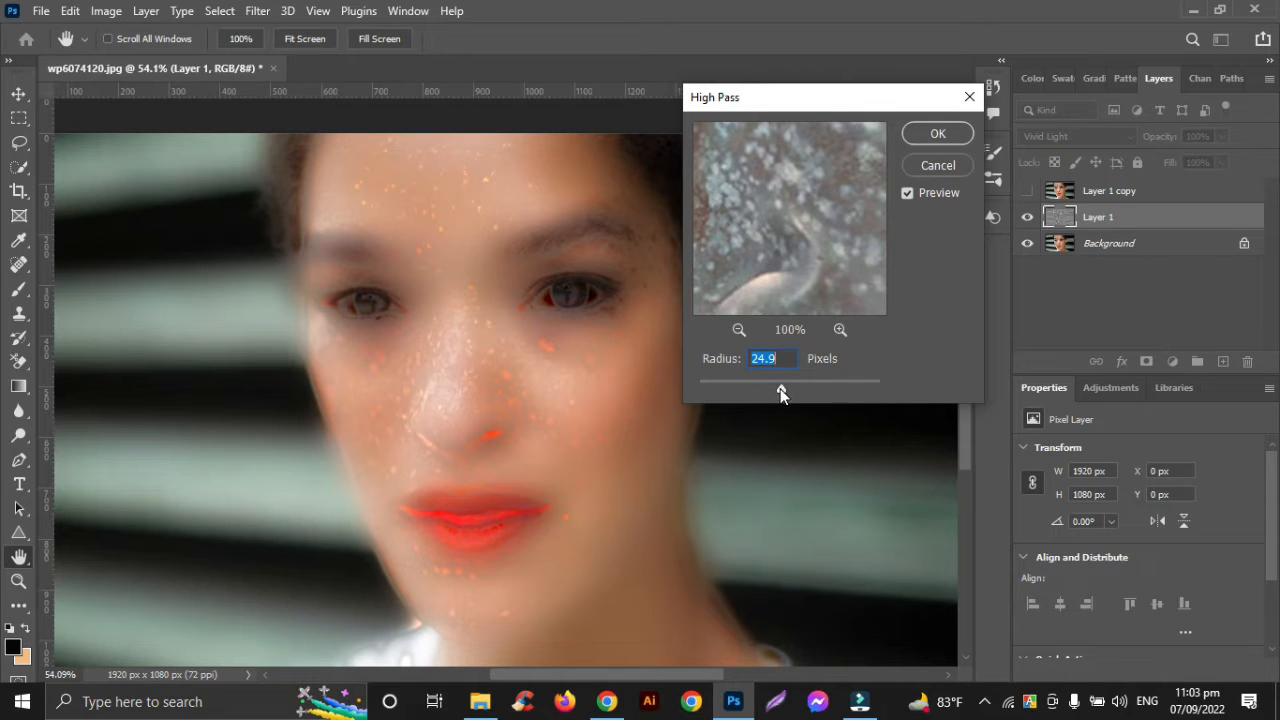
left_click_drag(777, 393, 766, 392)
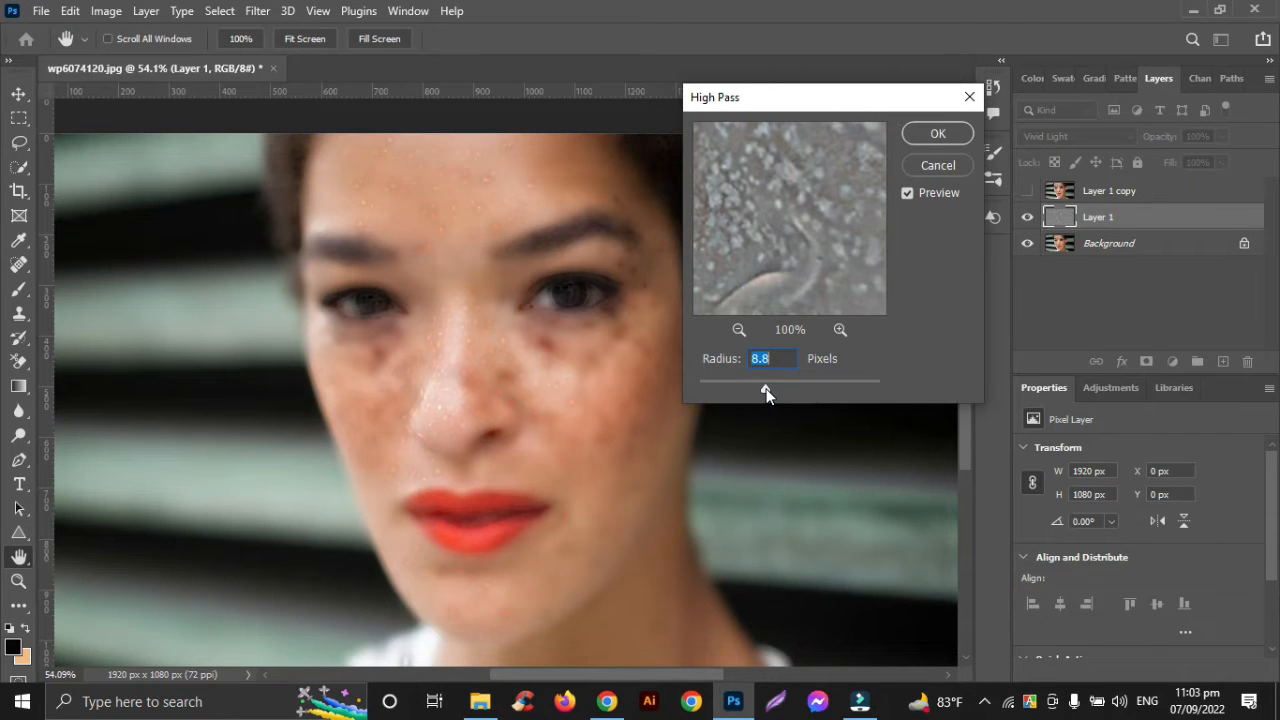
Set the High Pass radius to 12.5 pixels, shrink the filter preview to 17%, and apply the filter to Layer 1
left_click_drag(760, 393, 760, 393)
left_click_drag(760, 391, 767, 392)
left_click_drag(767, 392, 764, 393)
left_click_drag(762, 391, 768, 391)
key("Up")
key("Up")
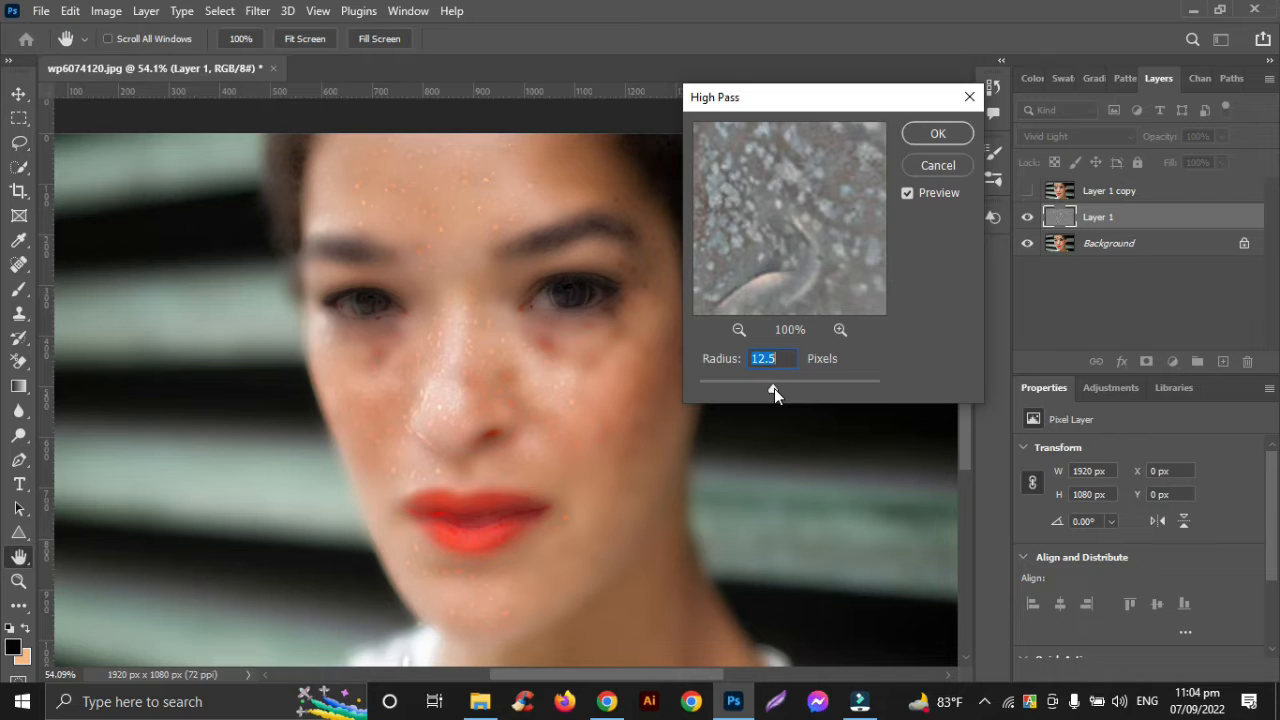
key("Down")
left_click(737, 329)
left_click(737, 329)
left_click(737, 329)
left_click(737, 329)
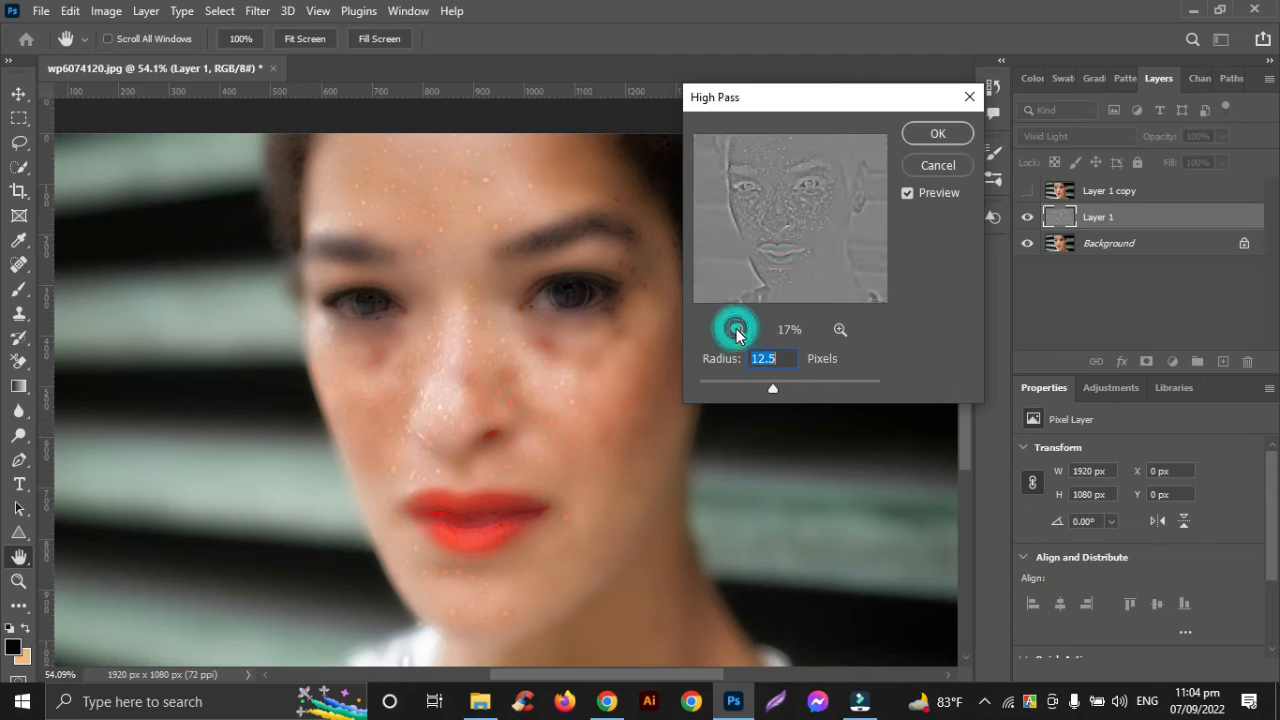
left_click(921, 140)
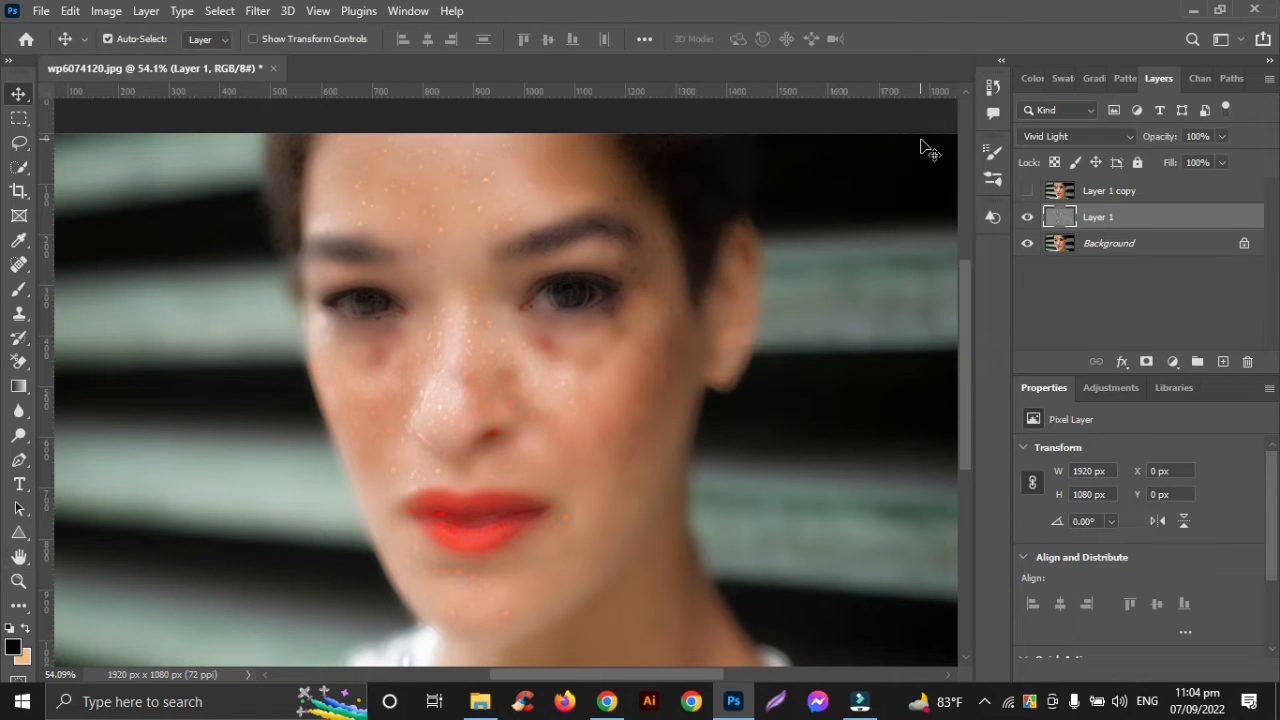
Convert Layer 1 into a smart object for re-editable smart filters
left_click(258, 11)
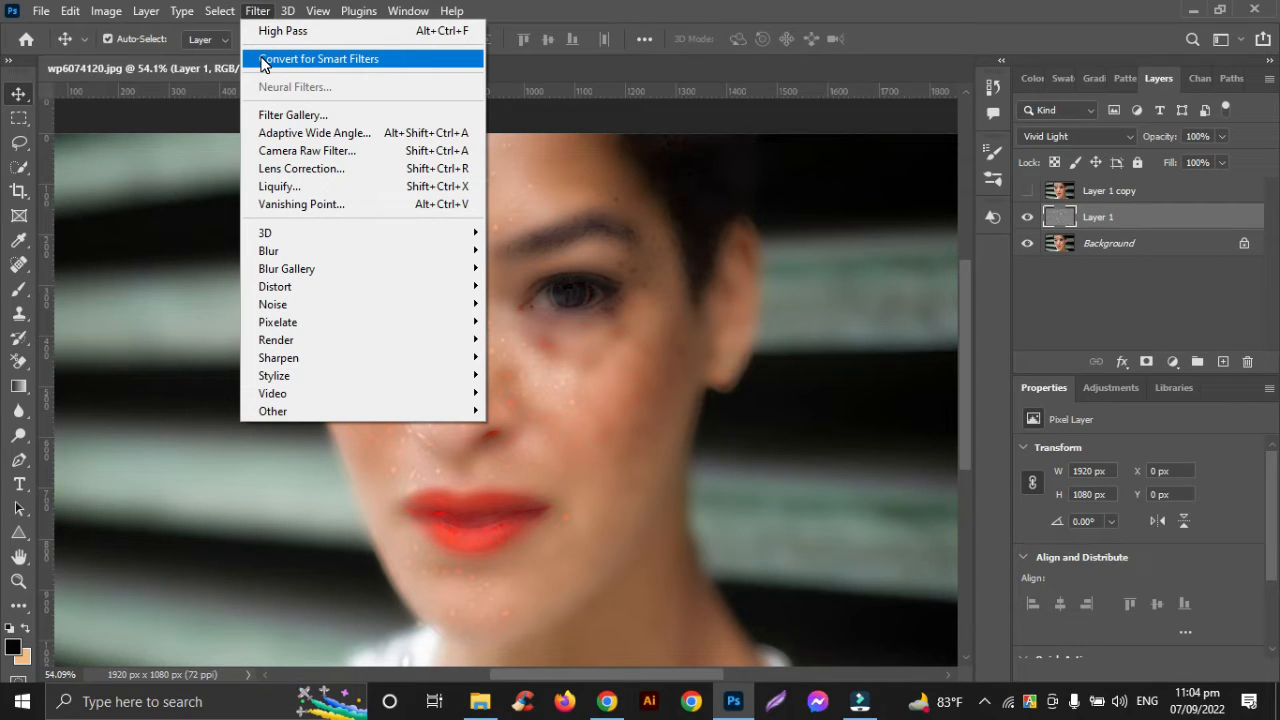
left_click(262, 61)
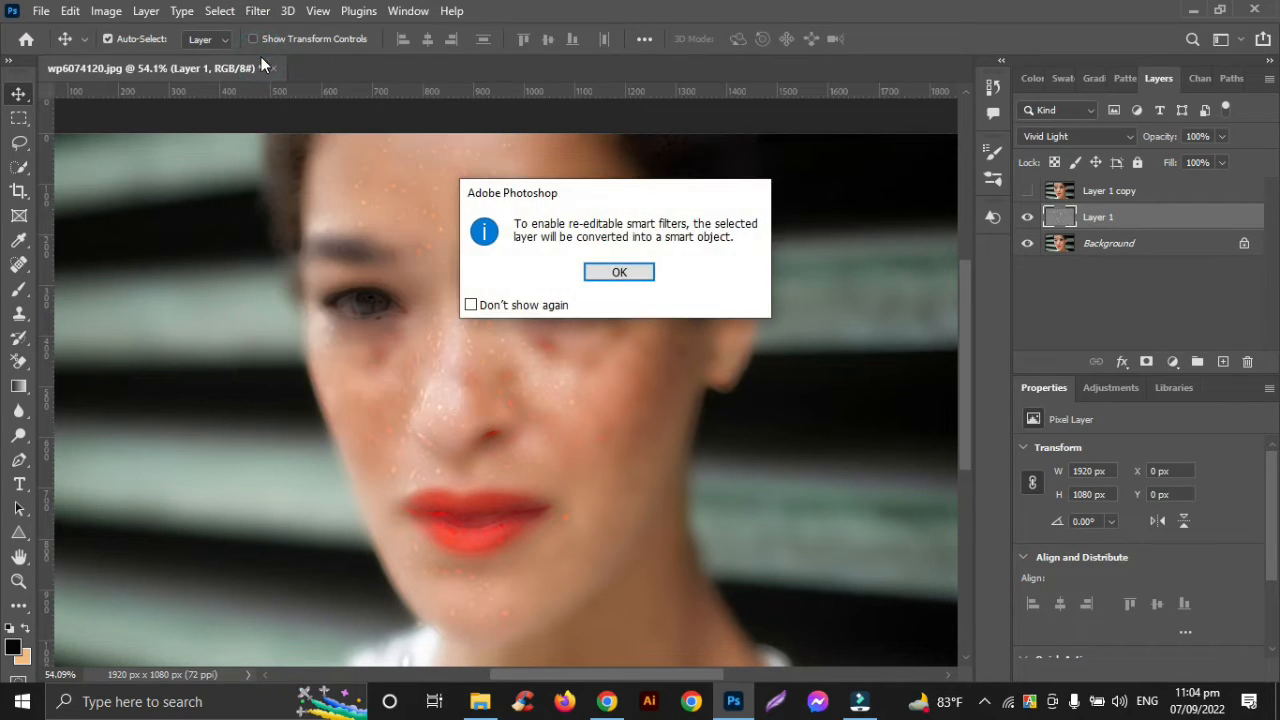
left_click(643, 271)
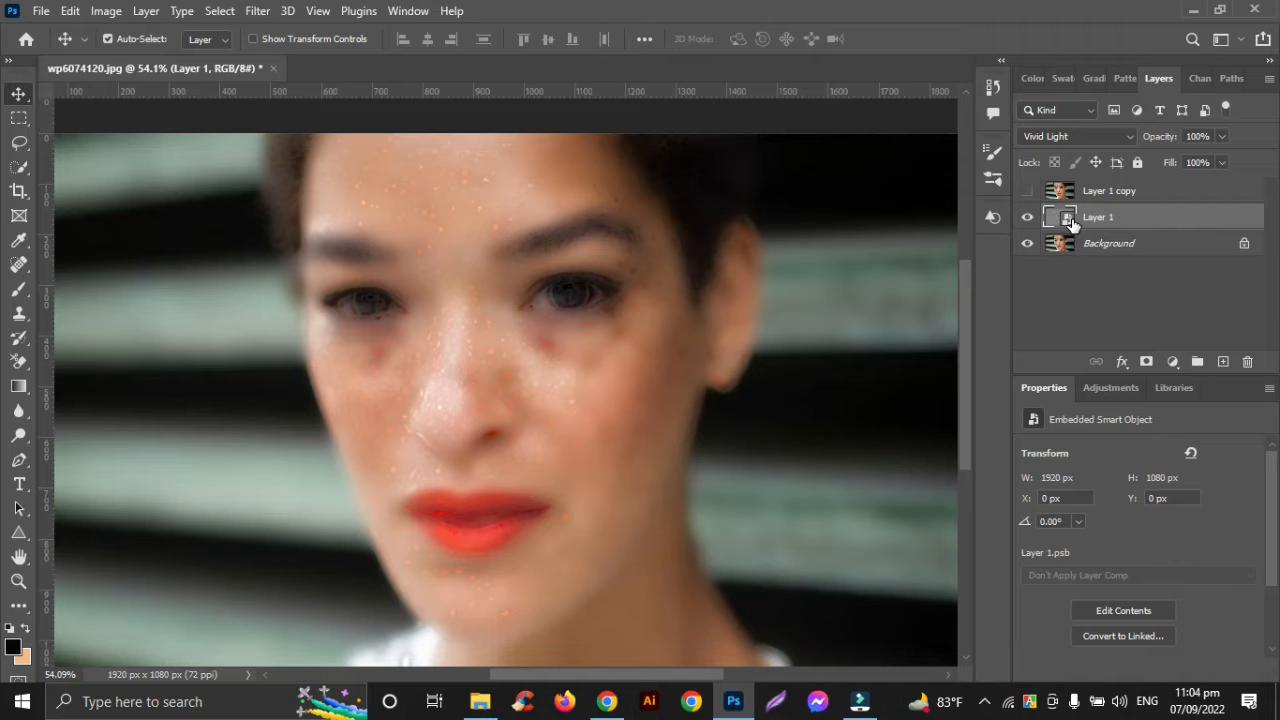
Start a Gaussian Blur on Layer 1 and set its preview magnification to 33%
left_click(254, 13)
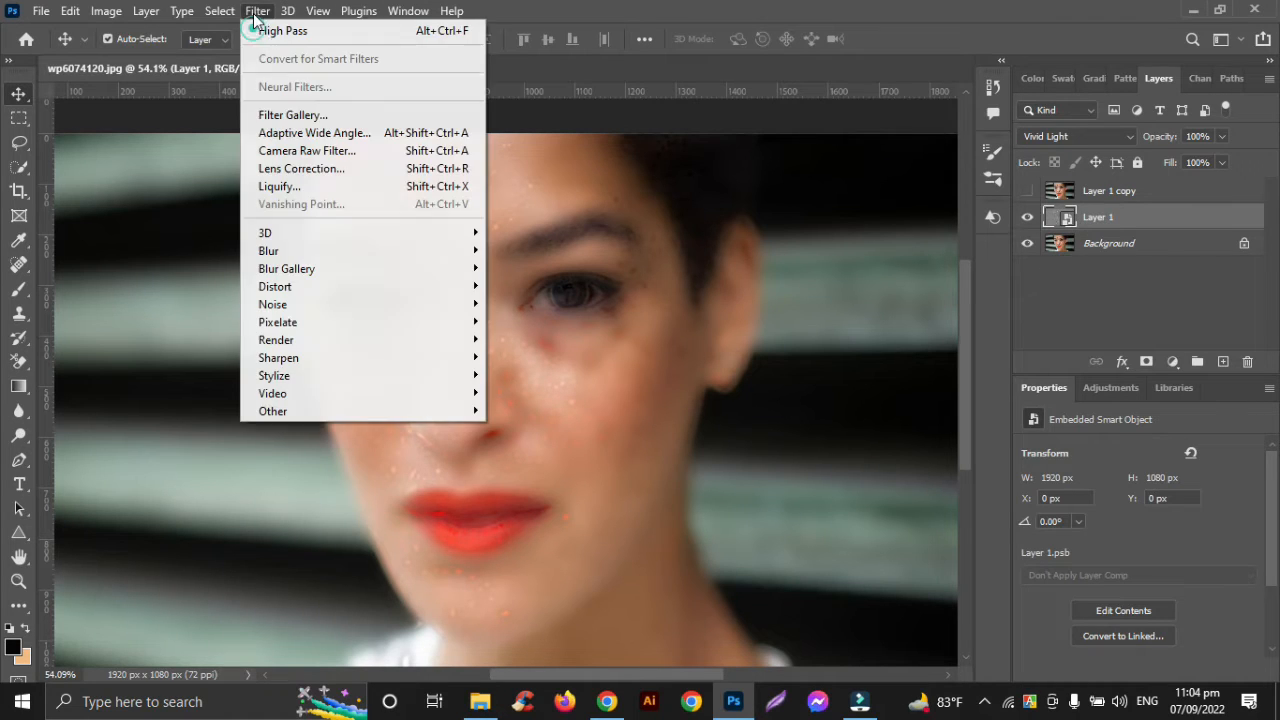
left_click(267, 251)
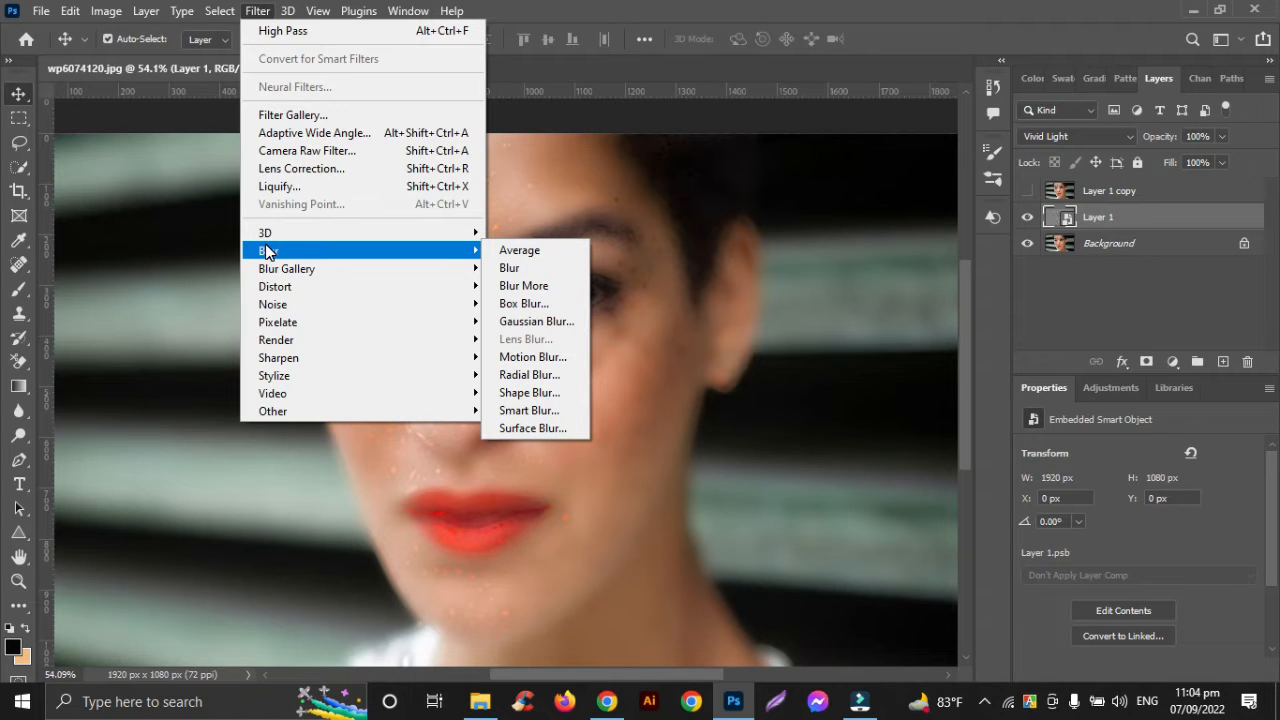
left_click(520, 321)
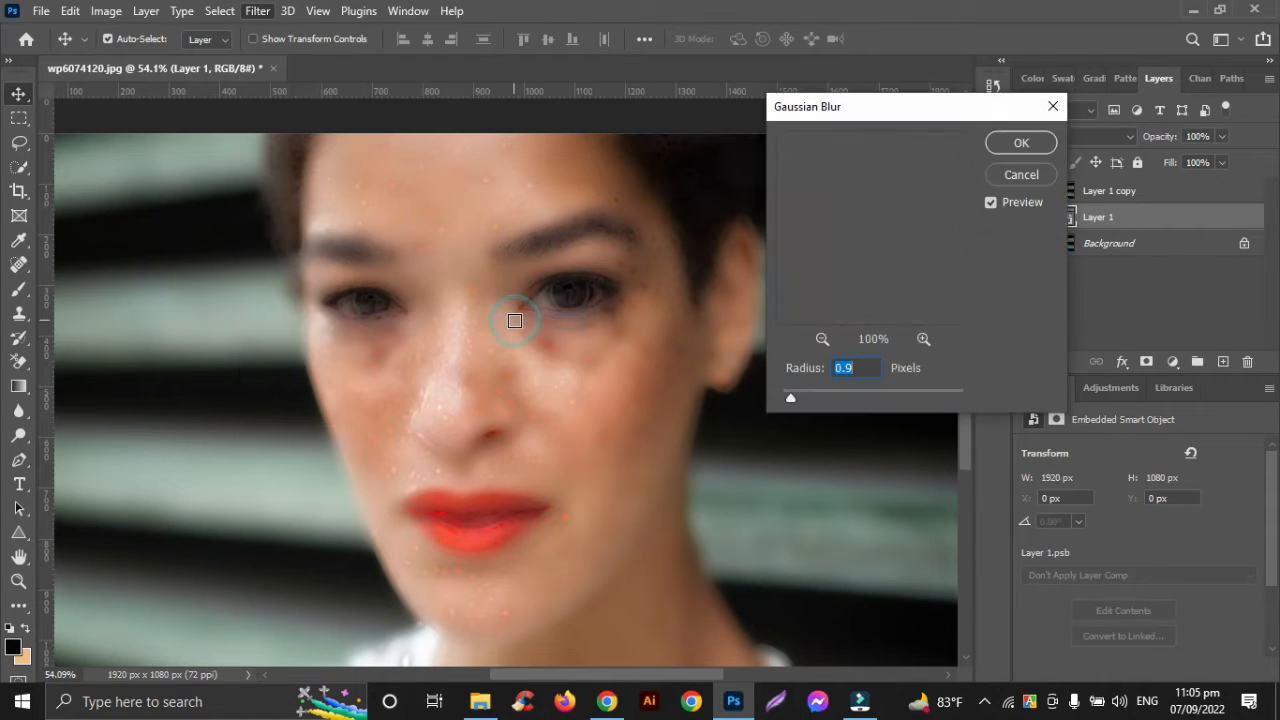
left_click(821, 339)
left_click(821, 339)
left_click(821, 339)
left_click(821, 339)
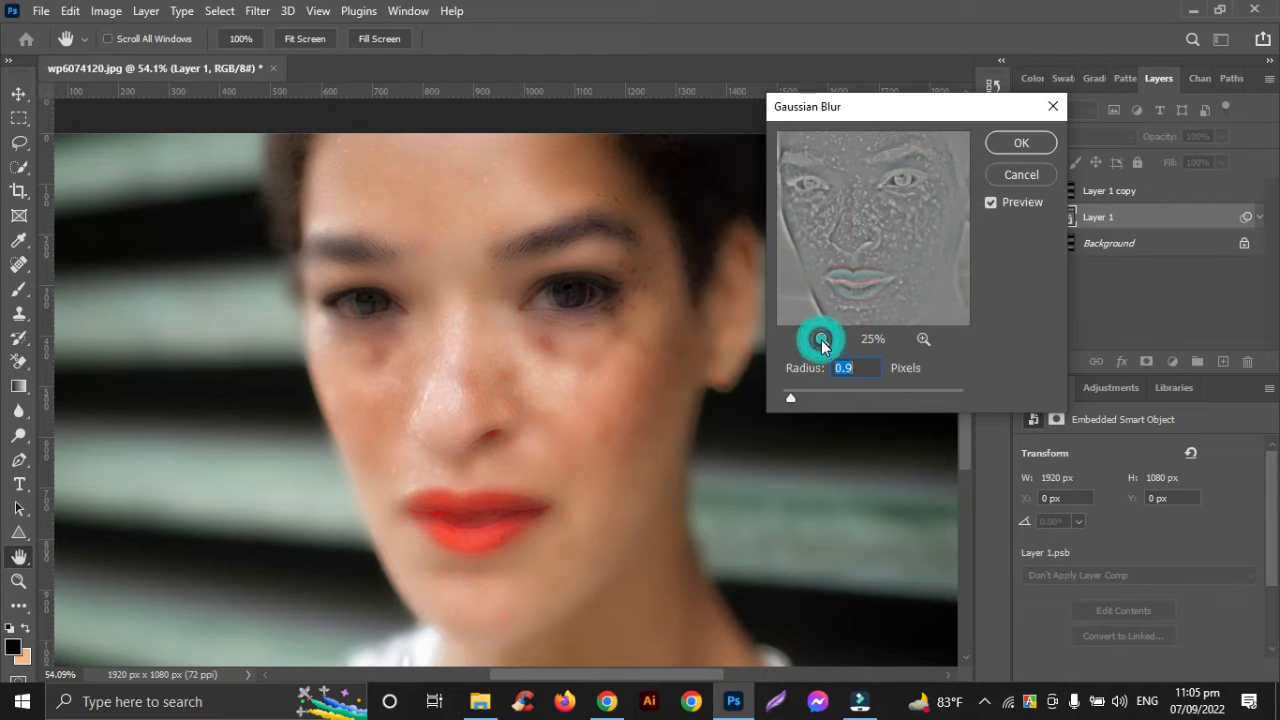
left_click(922, 340)
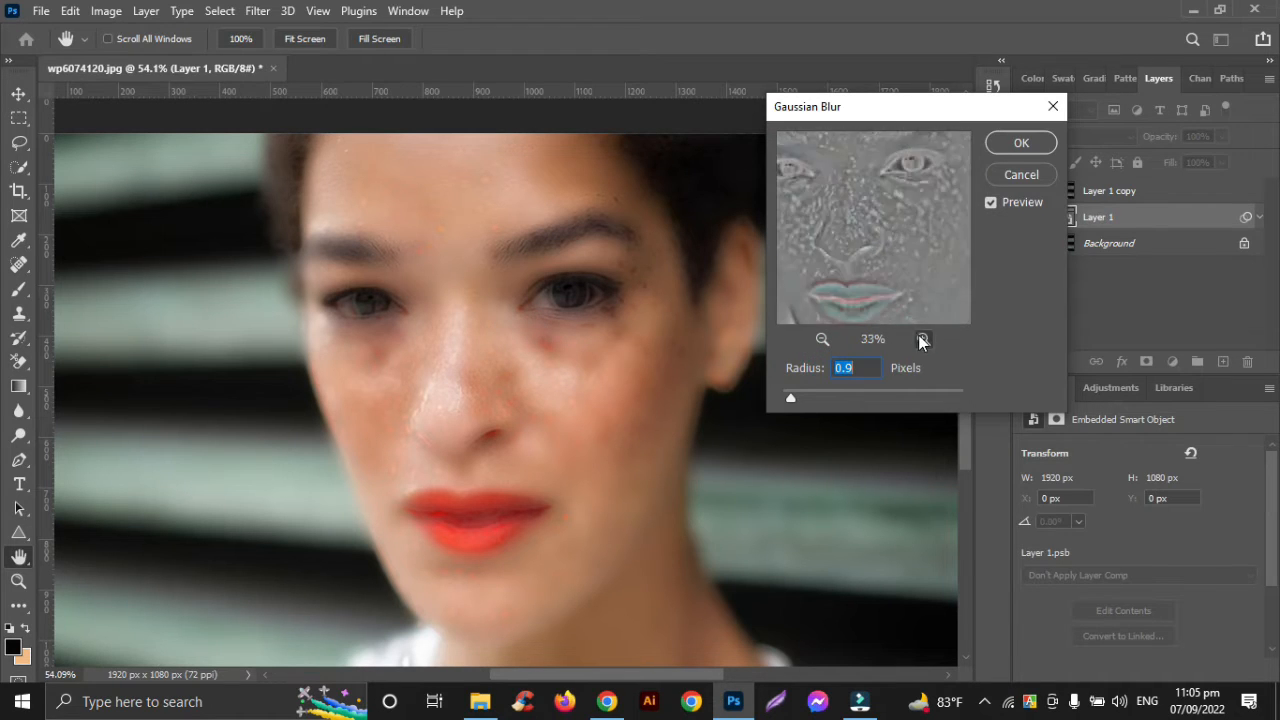
left_click(922, 340)
left_click(922, 340)
left_click(822, 339)
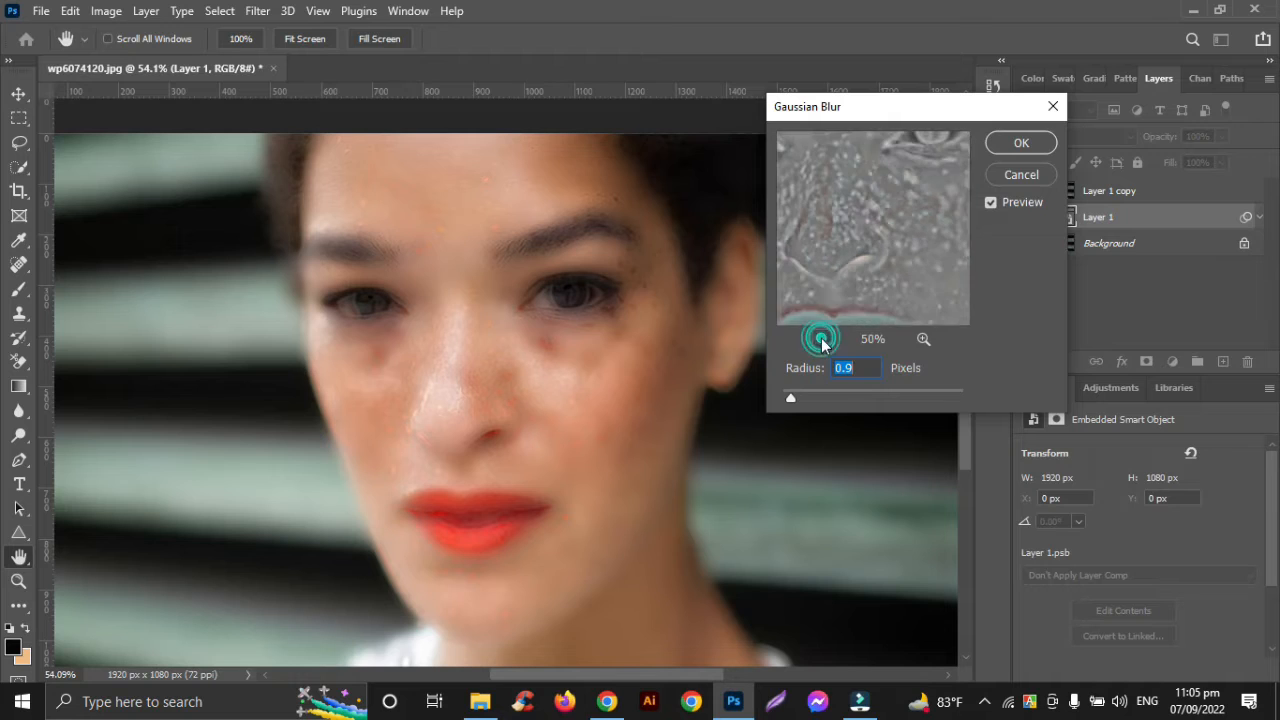
left_click(822, 339)
Tune the Gaussian Blur radius to a small value below 1.3 pixels and apply the blur to Layer 1
left_click_drag(789, 398, 819, 396)
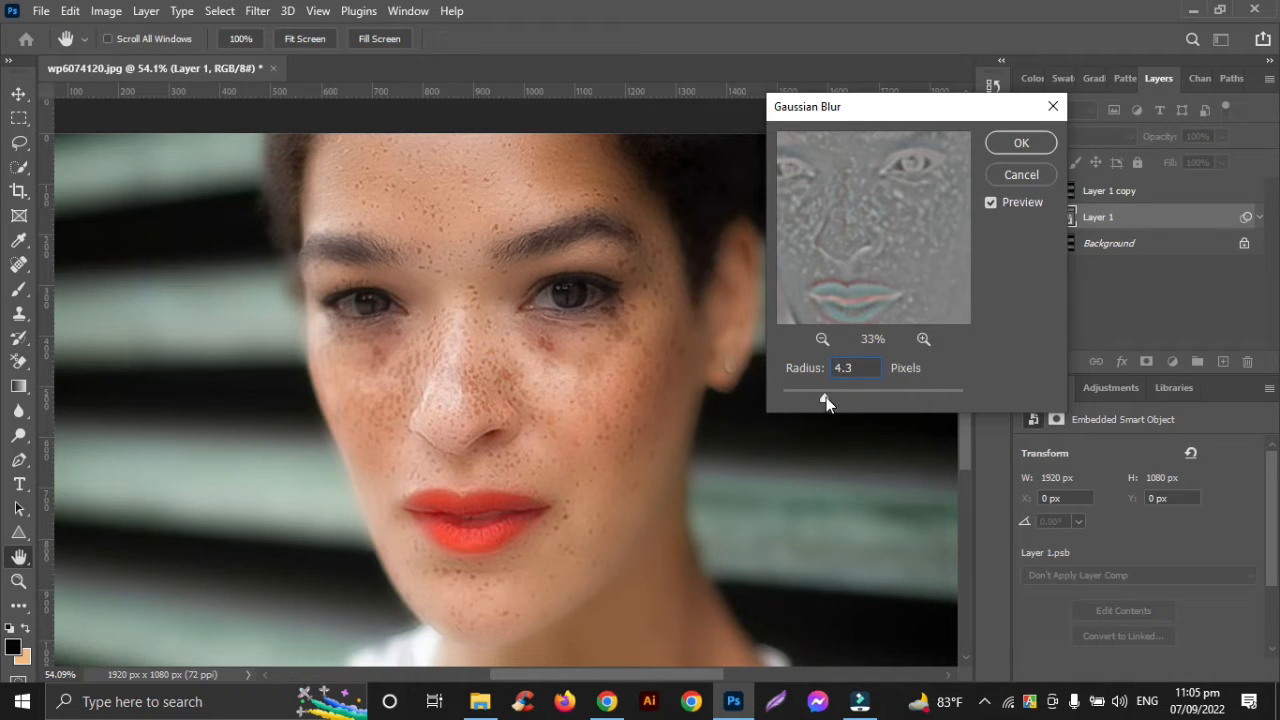
left_click_drag(835, 398, 835, 398)
left_click_drag(808, 399, 794, 399)
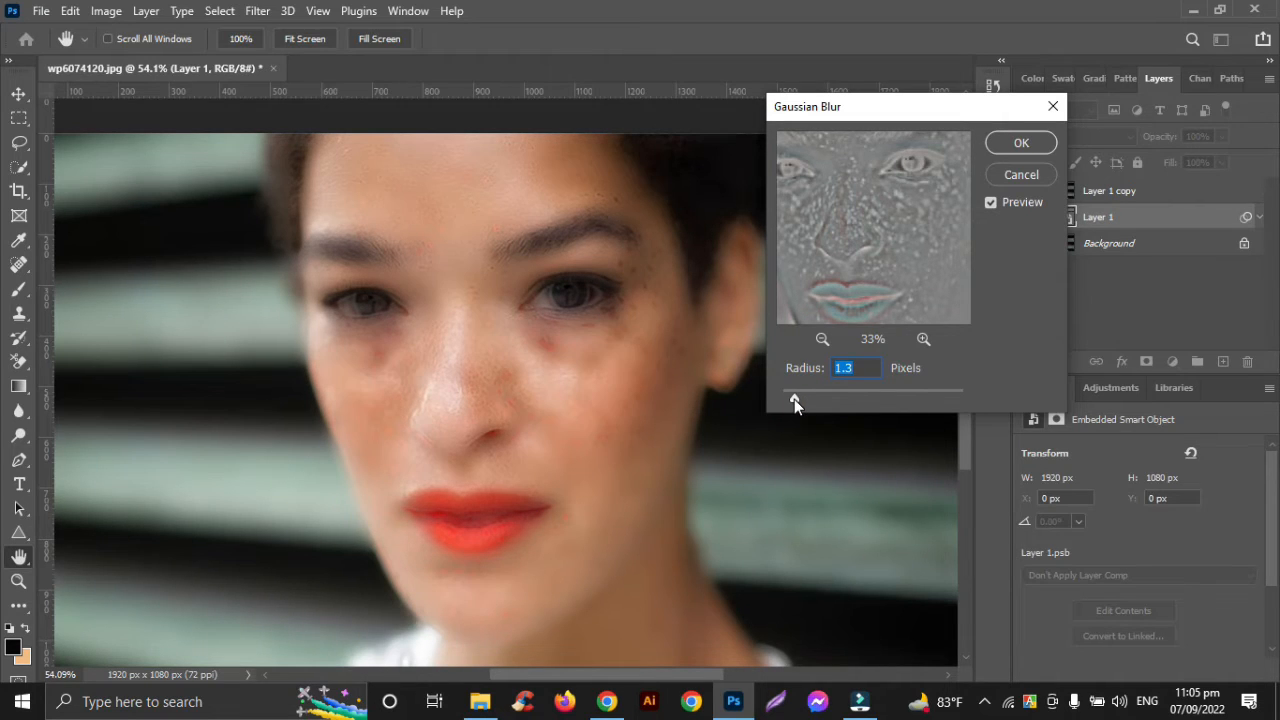
left_click(794, 399)
left_click_drag(794, 398, 792, 398)
left_click(792, 398)
left_click_drag(792, 398, 791, 398)
left_click(790, 398)
mouse_move(791, 398)
left_mouse_down()
mouse_move(805, 401)
mouse_move(789, 399)
left_mouse_up()
key("Down")
key("Down")
key("Down")
key("Down")
key("Down")
key("Up")
key("Up")
left_click(1020, 145)
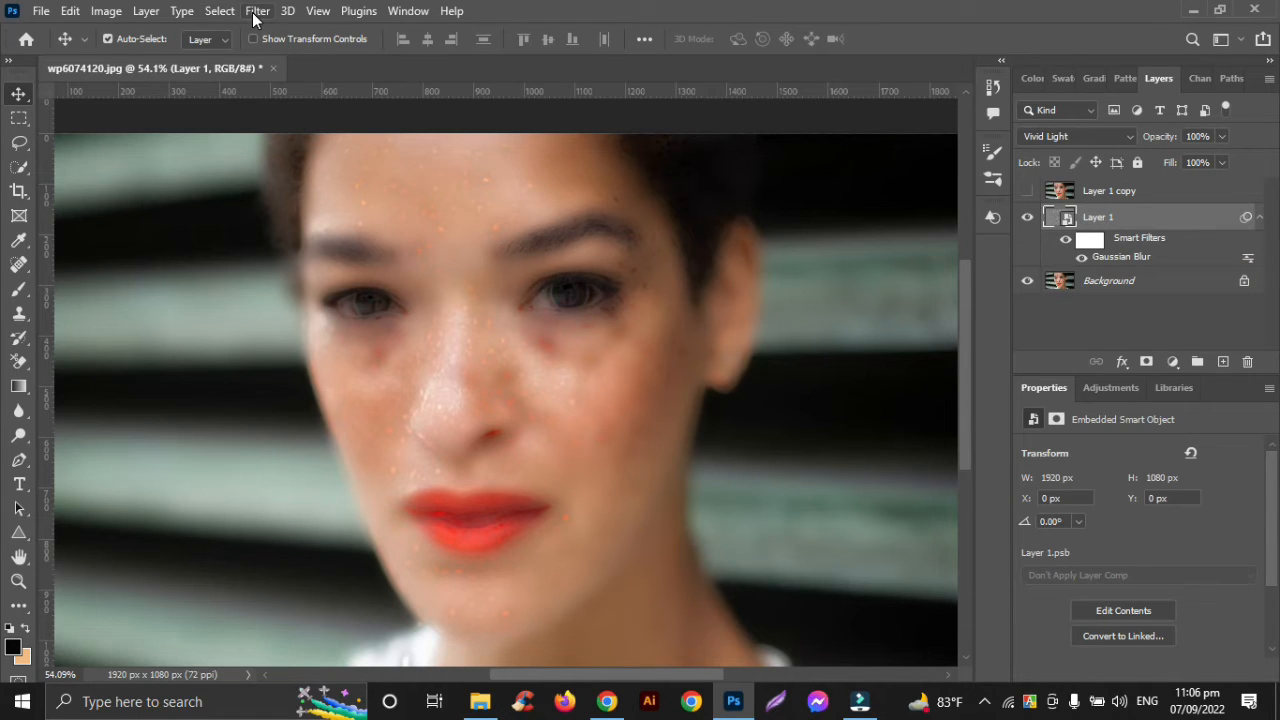
Make Layer 1 copy visible and add a white layer mask to it
left_click(1025, 195)
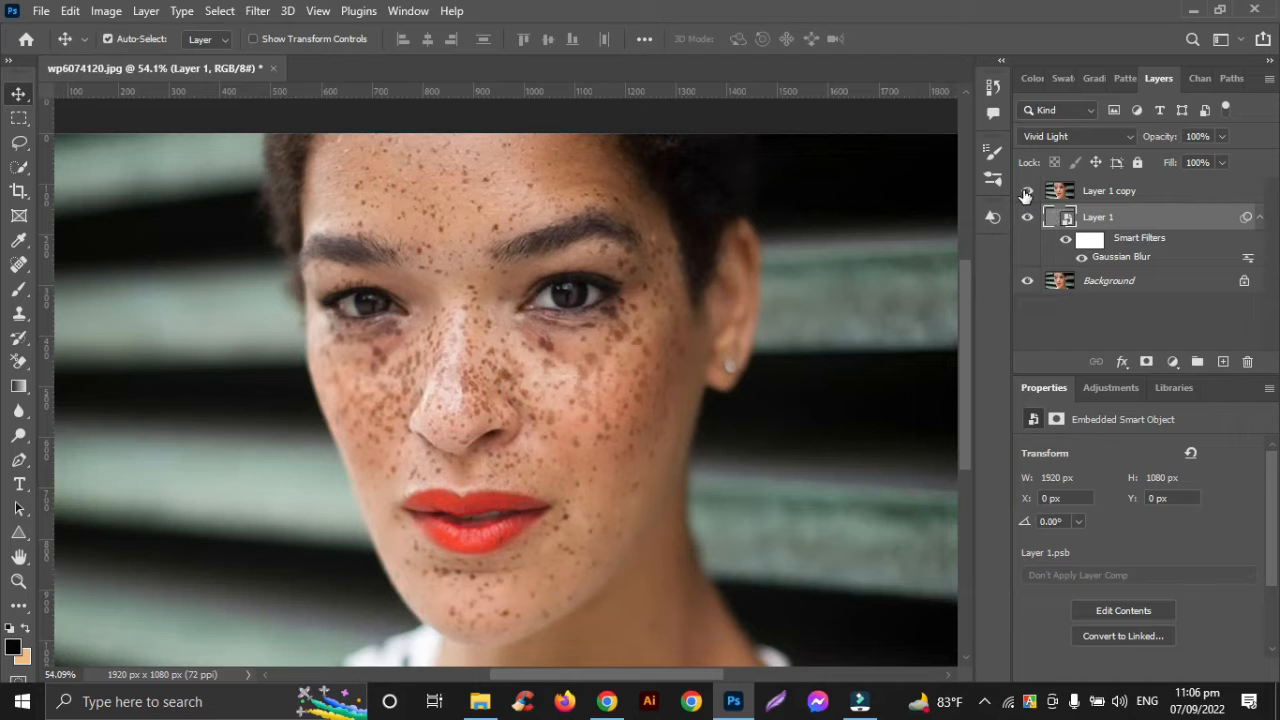
left_click(1135, 196)
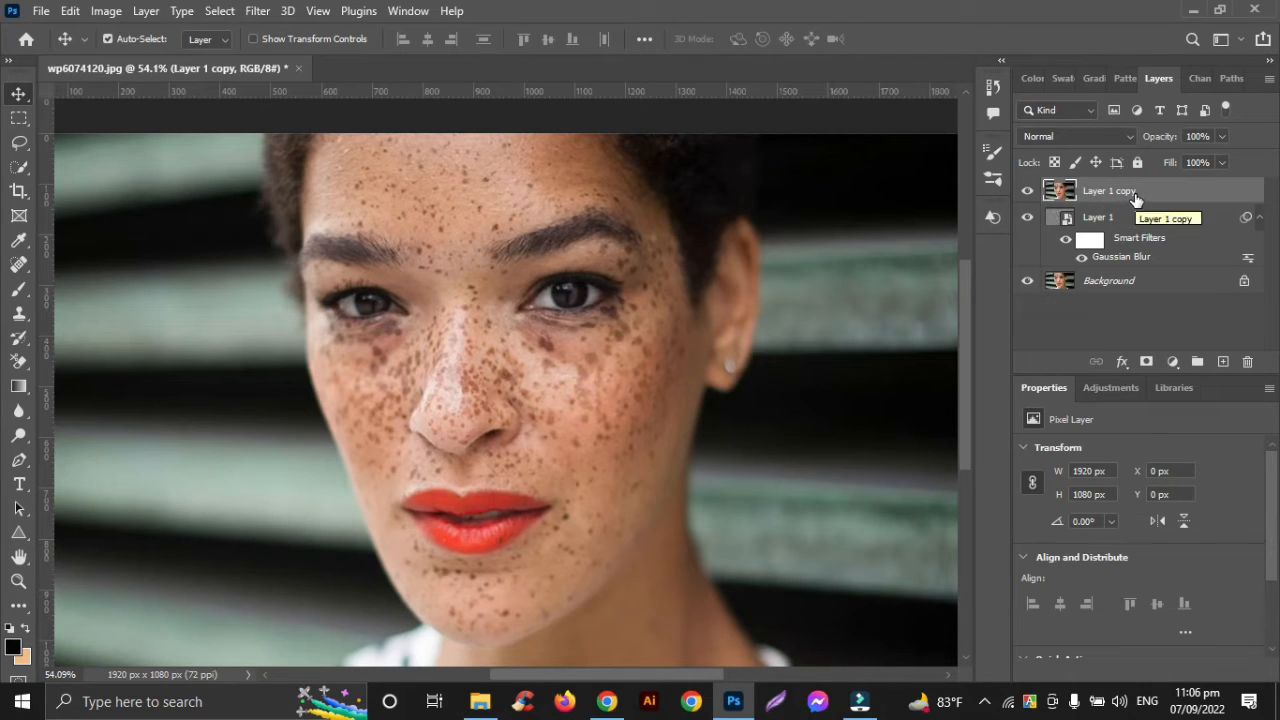
left_click(1147, 364)
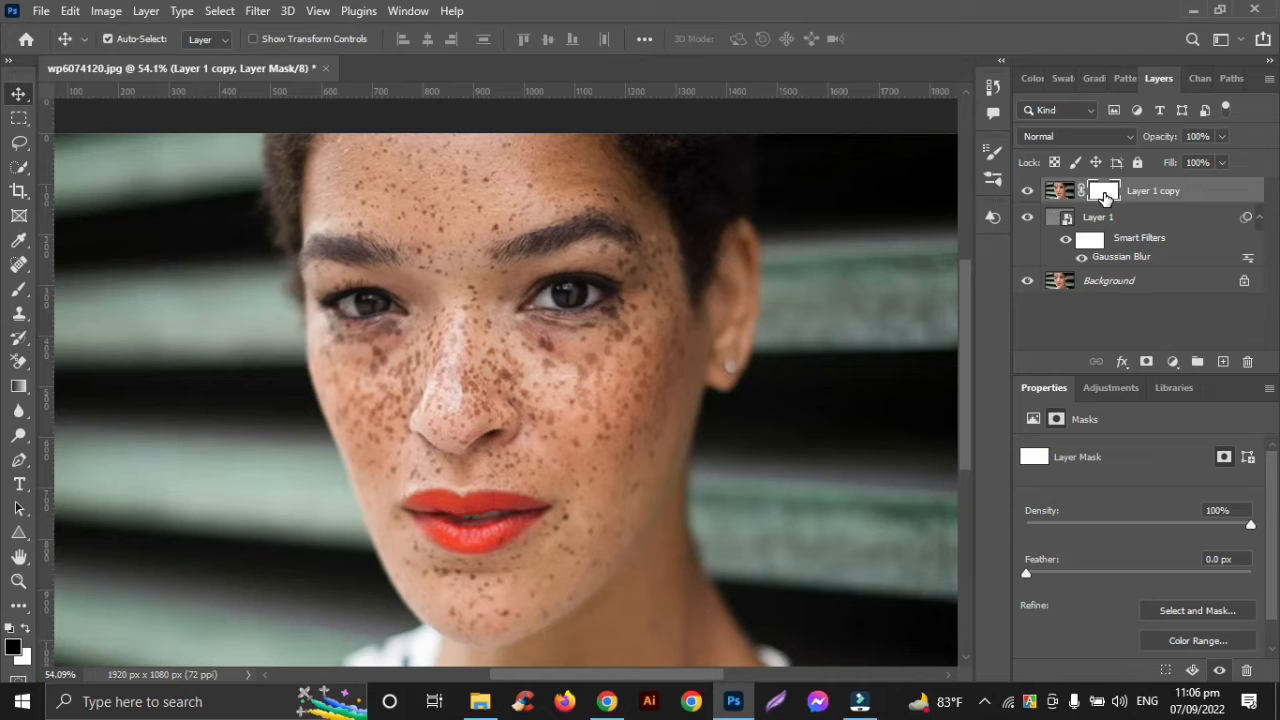
left_click(1105, 197)
Prepare the Brush tool for painting on the mask with 40% opacity and 28% flow
left_click(18, 290)
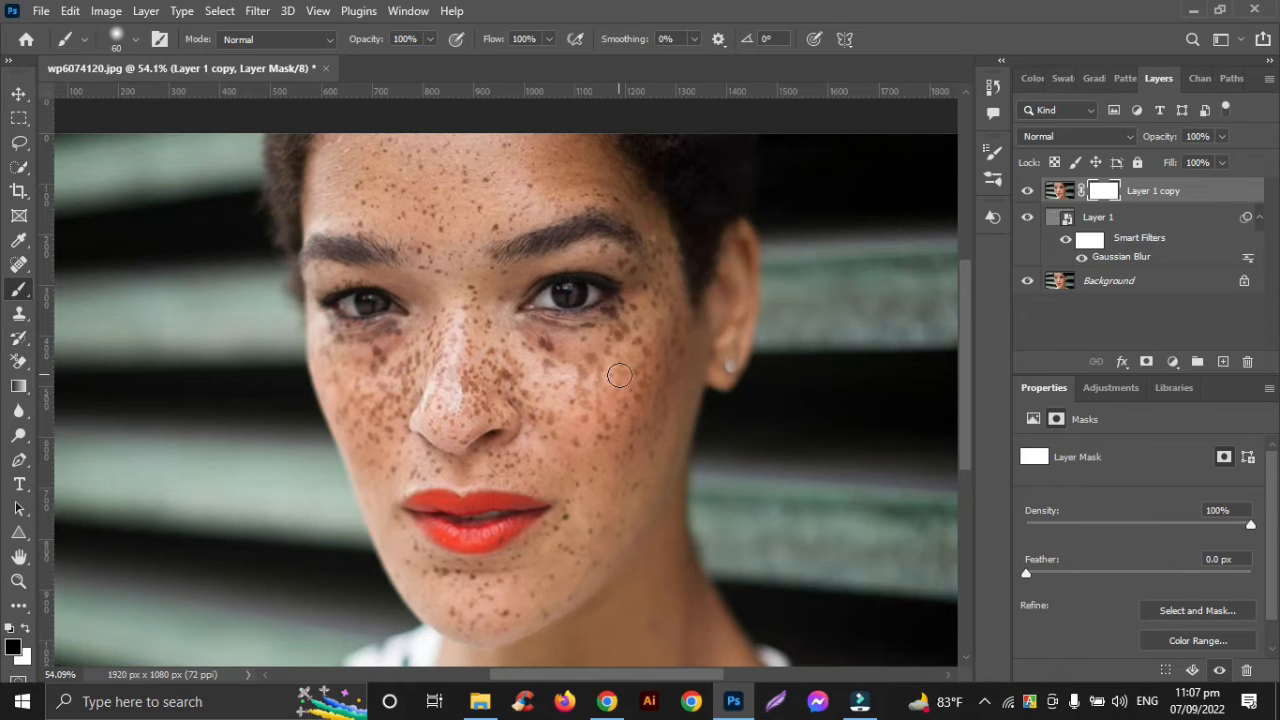
scroll(619, 375, "up", 5)
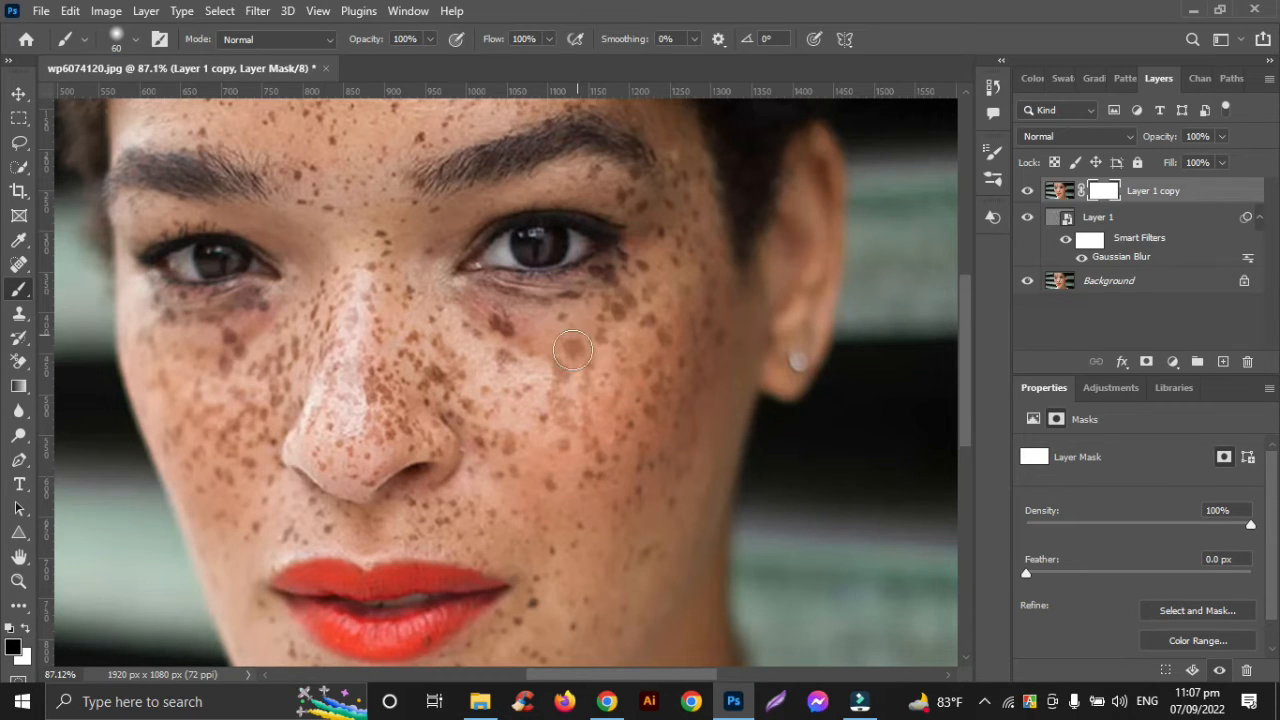
left_click(431, 39)
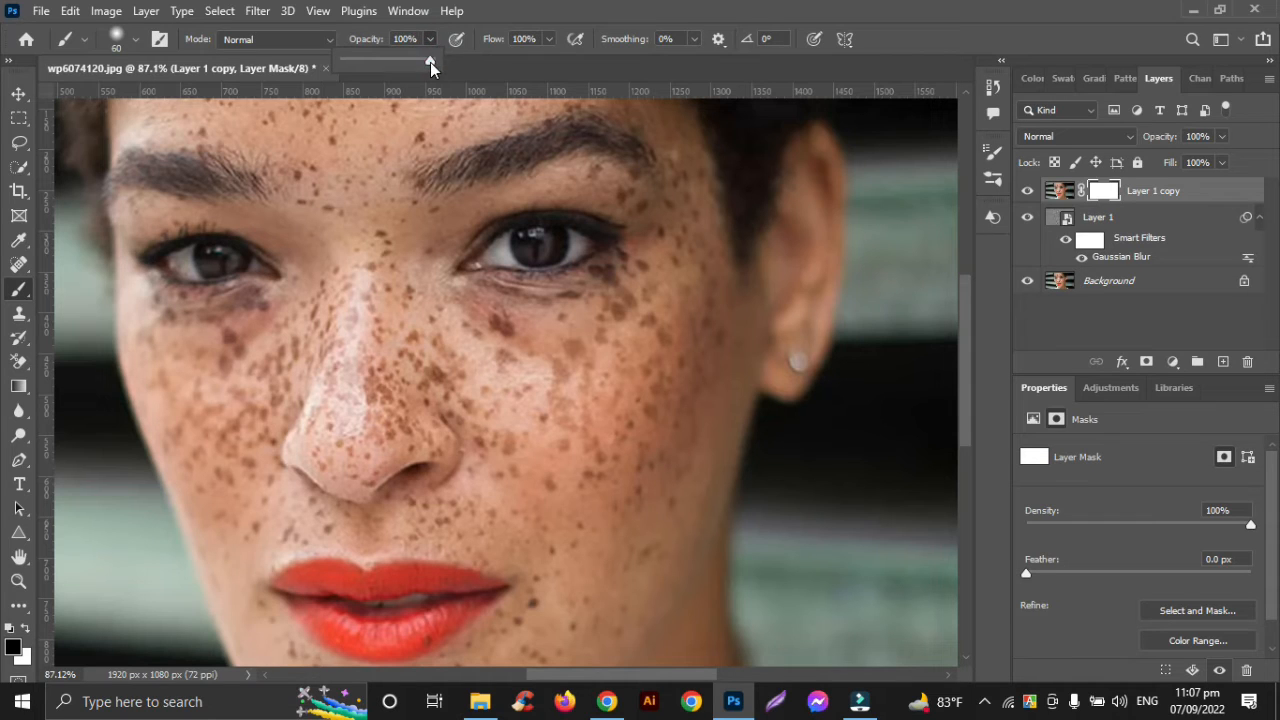
left_click_drag(430, 62, 377, 62)
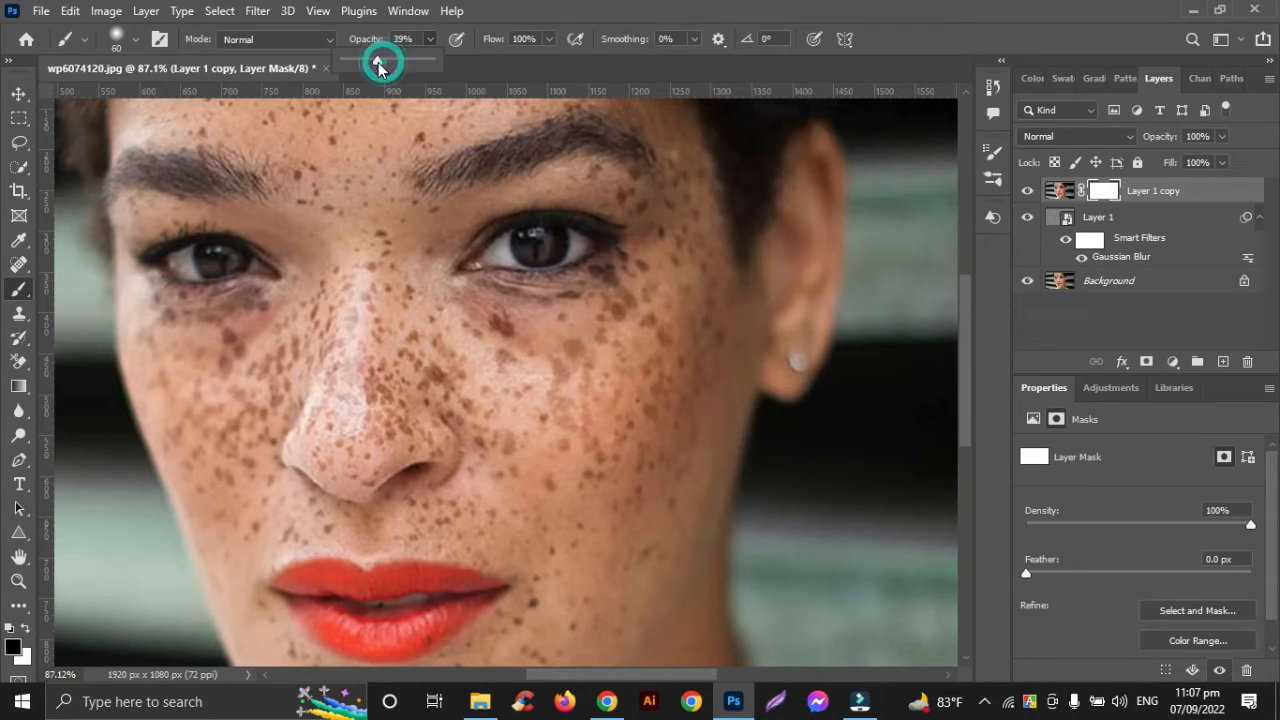
left_click(552, 40)
left_click_drag(547, 59, 510, 65)
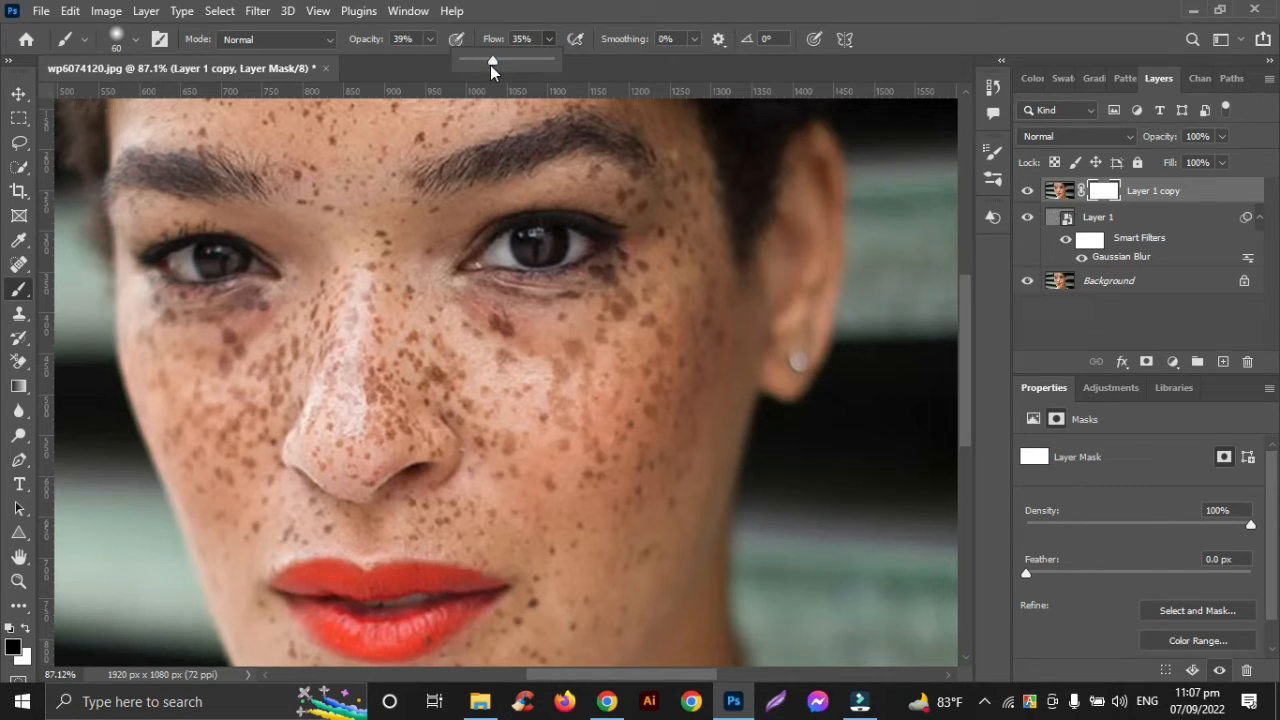
left_click_drag(491, 61, 487, 62)
left_click(429, 62)
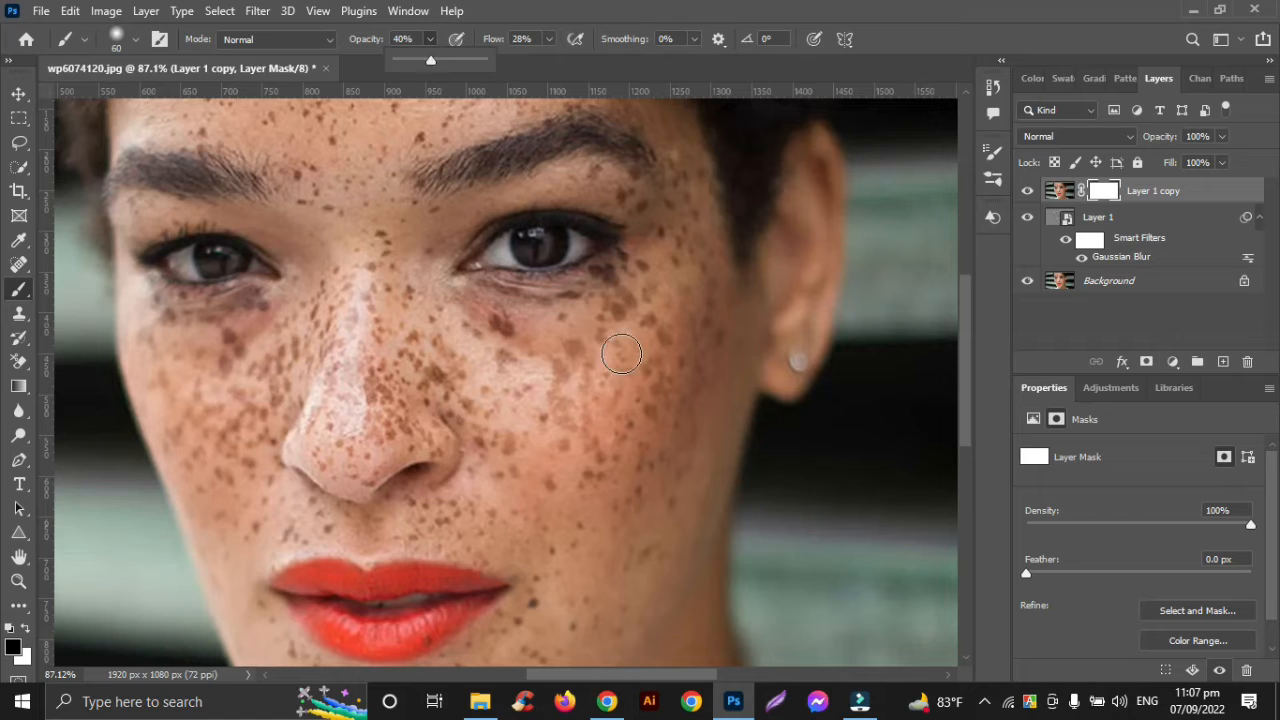
Paint black on the Layer 1 copy mask over the outer cheek near the ear, raising the brush opacity to 76%
left_click(621, 354)
left_click_drag(622, 357, 664, 342)
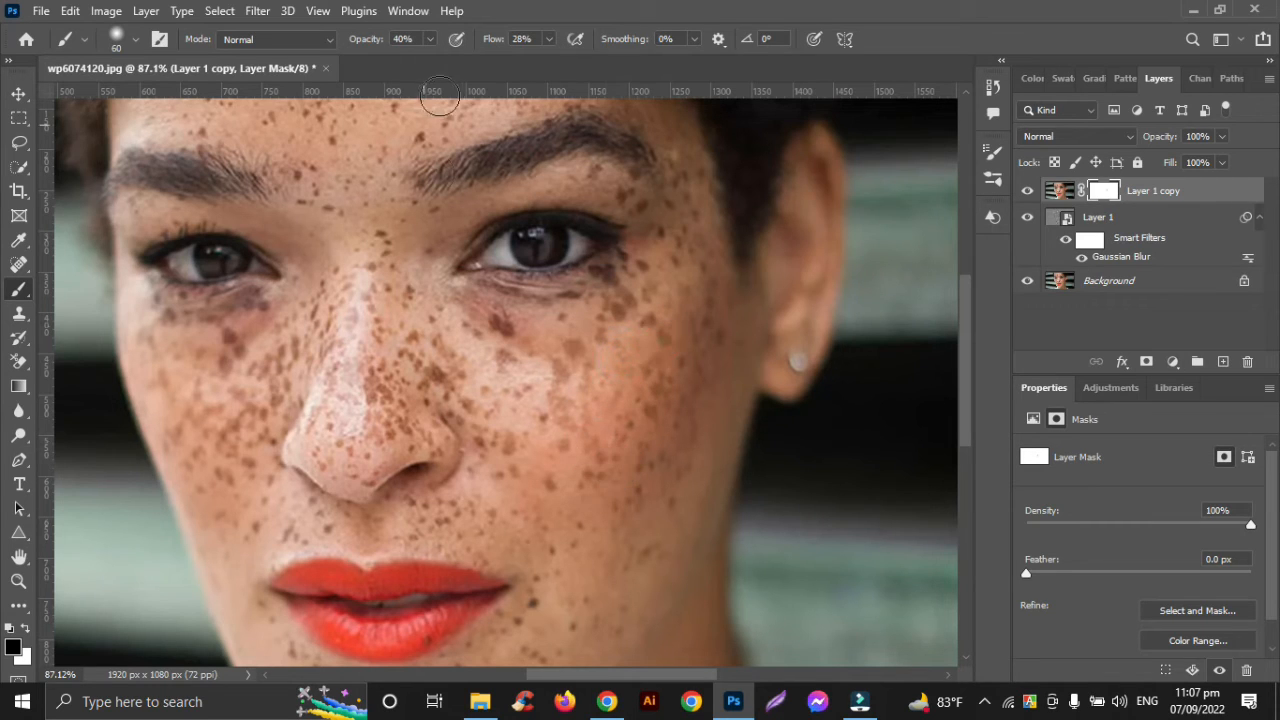
left_click(428, 38)
left_click_drag(433, 59, 461, 62)
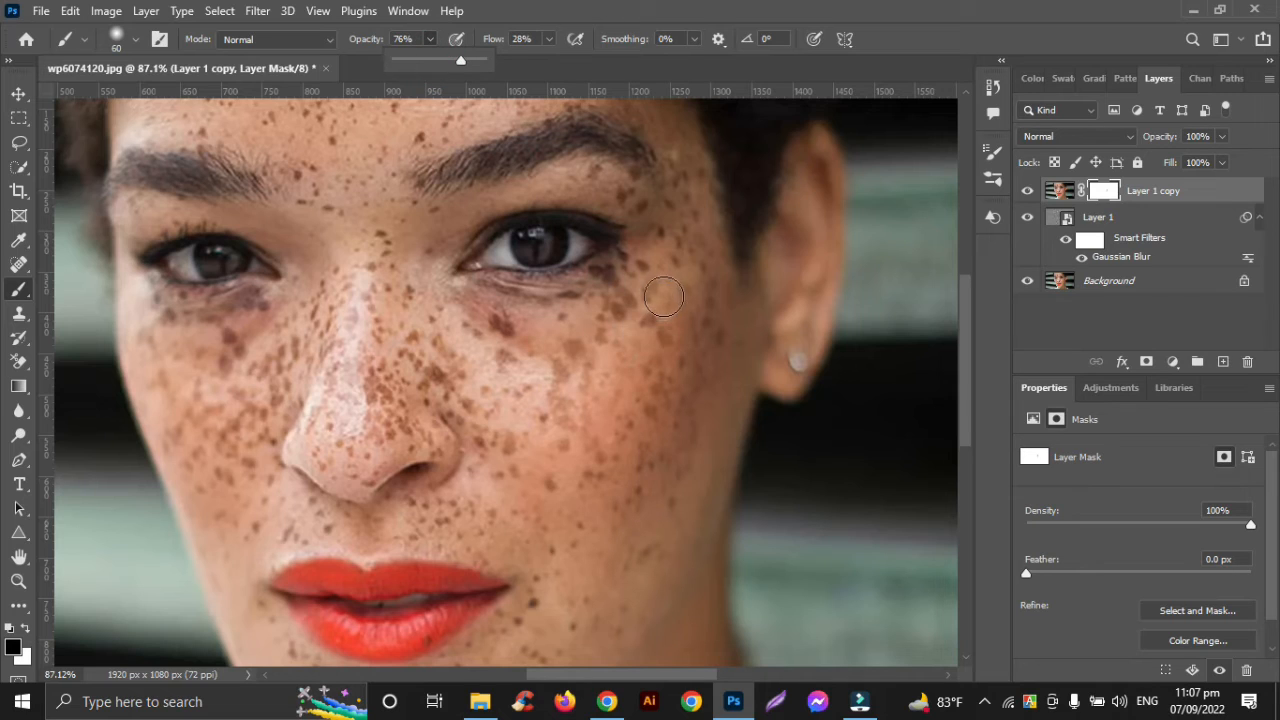
mouse_move(664, 297)
left_mouse_down()
mouse_move(600, 488)
mouse_move(625, 473)
left_mouse_up()
mouse_move(698, 270)
left_mouse_down()
mouse_move(657, 364)
mouse_move(628, 494)
left_mouse_up()
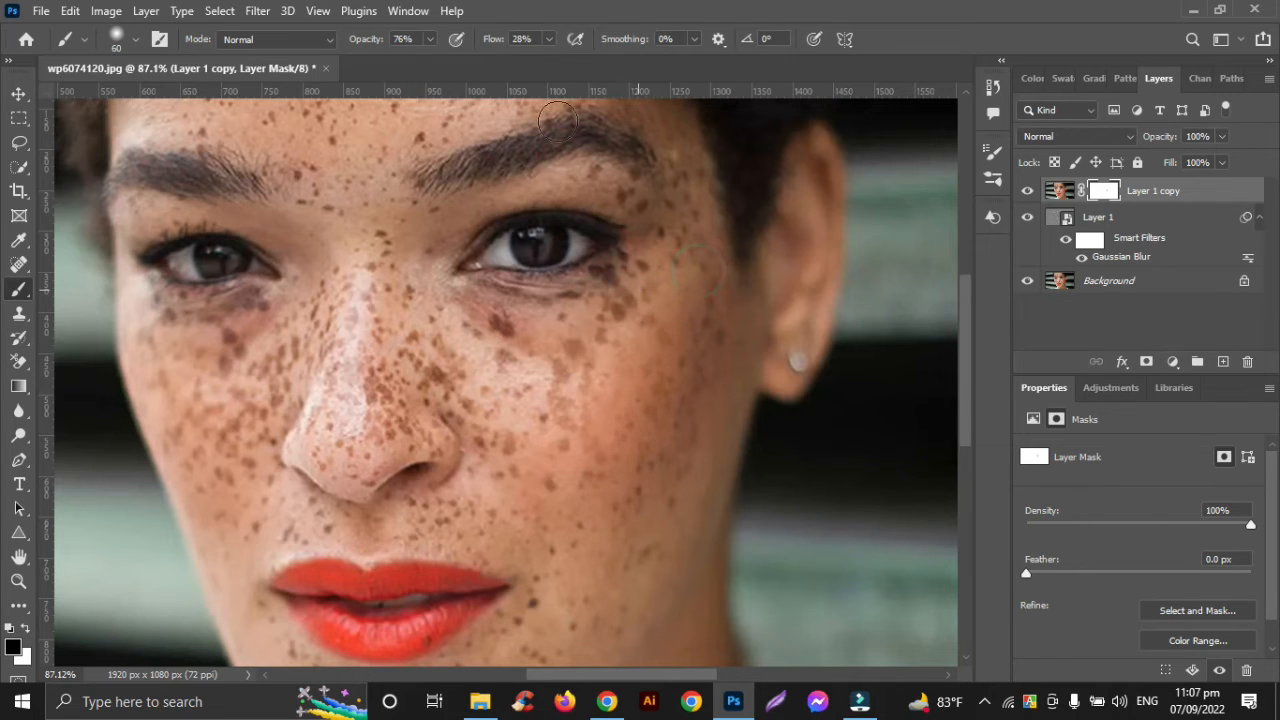
Set the brush flow and opacity to 100% and paint black on the mask over the outer cheek below the temple
left_click(548, 41)
left_click_drag(548, 58, 689, 72)
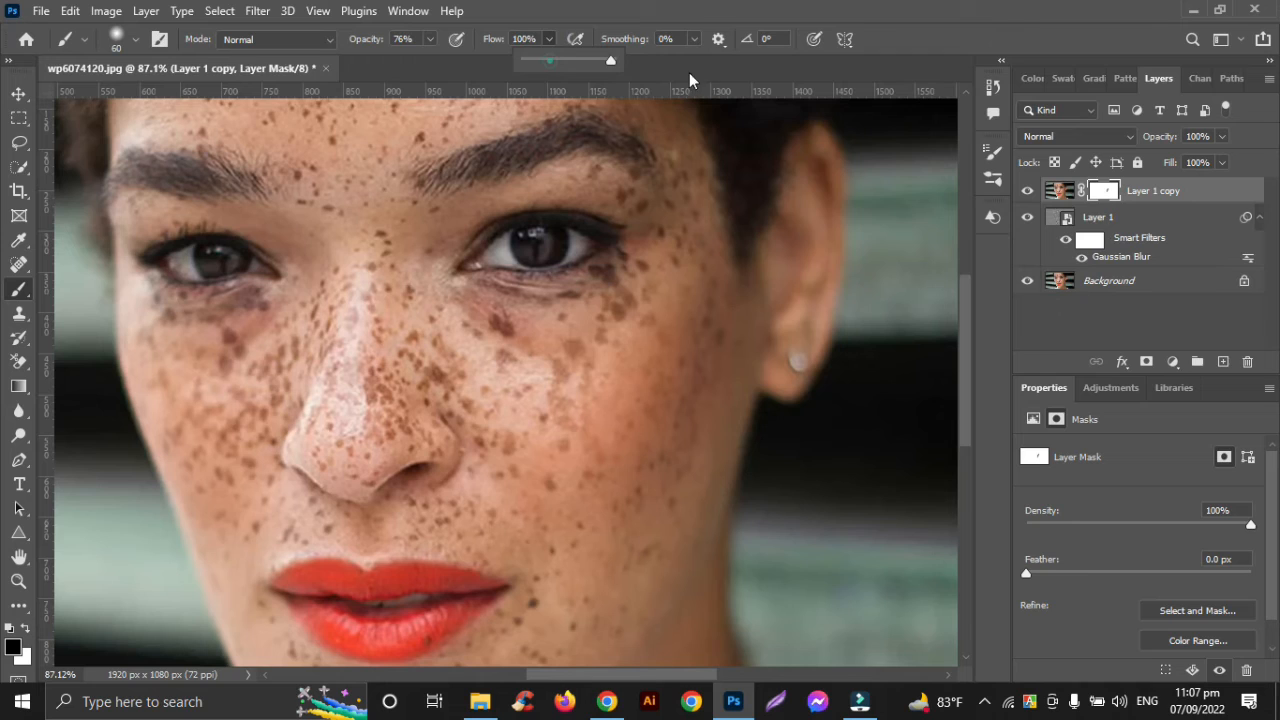
left_click(430, 40)
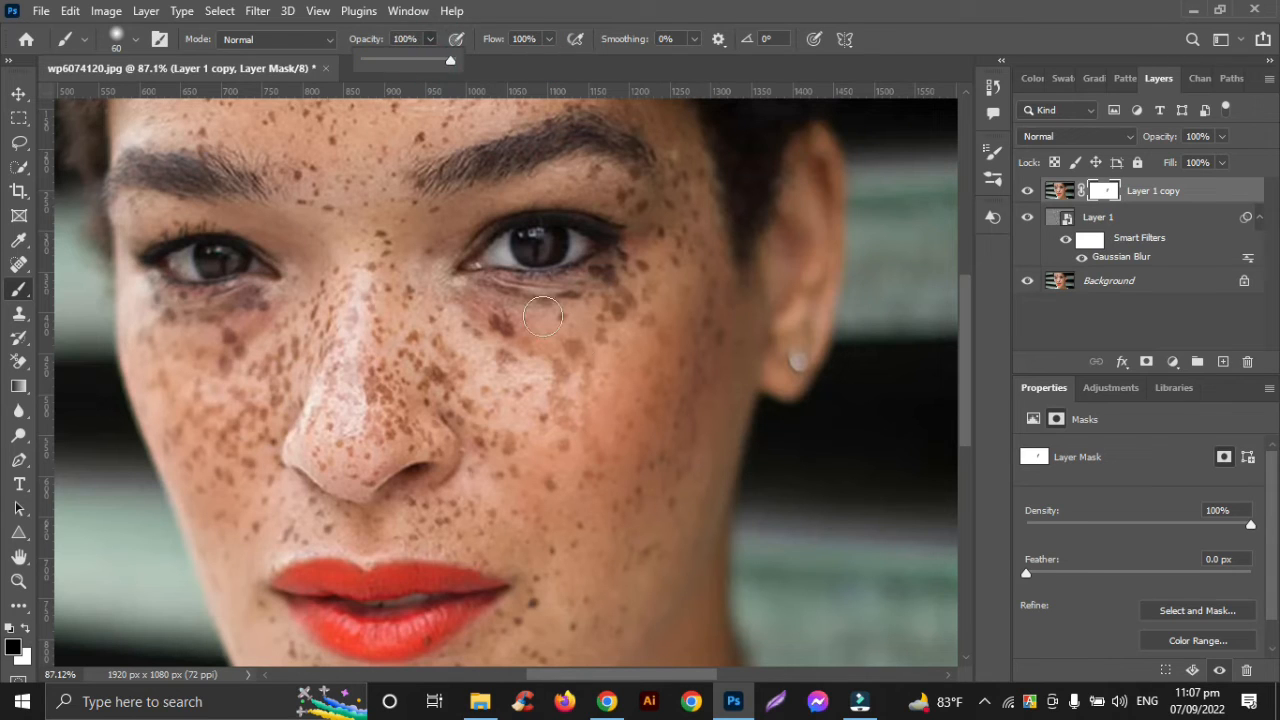
mouse_move(675, 326)
left_mouse_down()
mouse_move(674, 311)
mouse_move(623, 507)
mouse_move(684, 359)
mouse_move(646, 497)
mouse_move(698, 365)
left_mouse_up()
Paint black on the mask over the freckles from the earring-side jaw to the mouth corner and the side of the chin
scroll(675, 424, "down", 3)
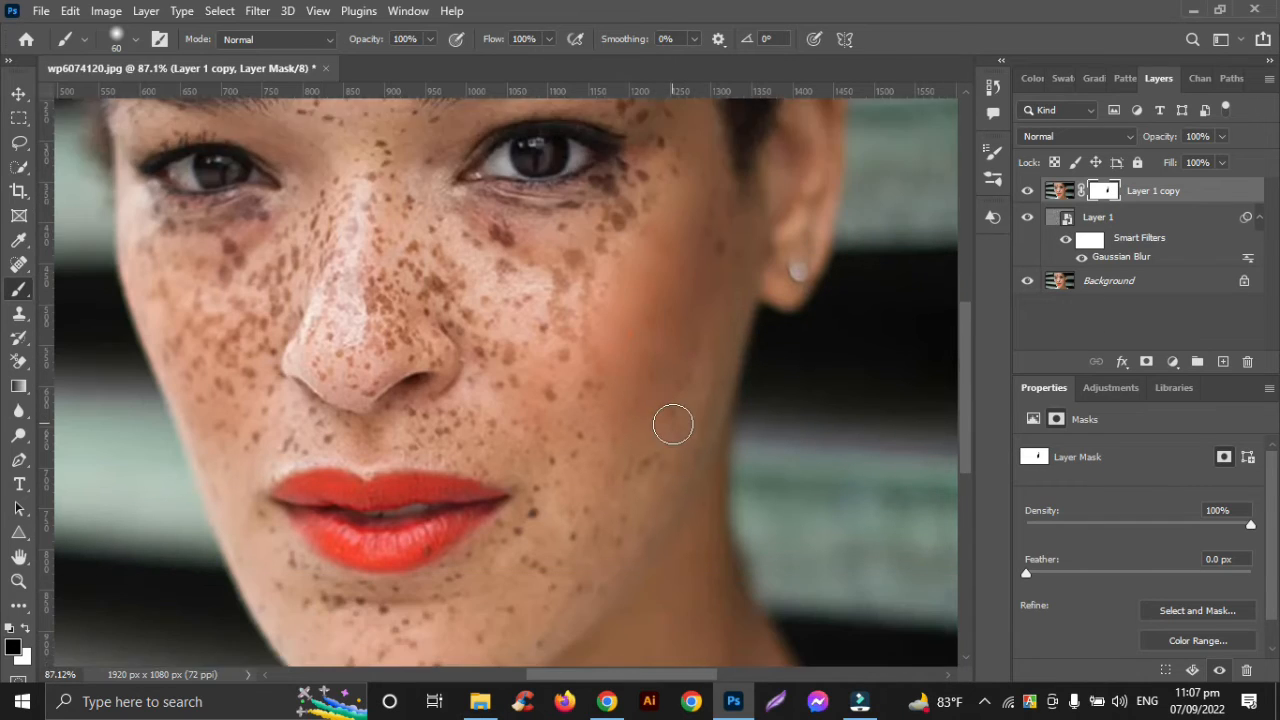
scroll(672, 360, "up", 3)
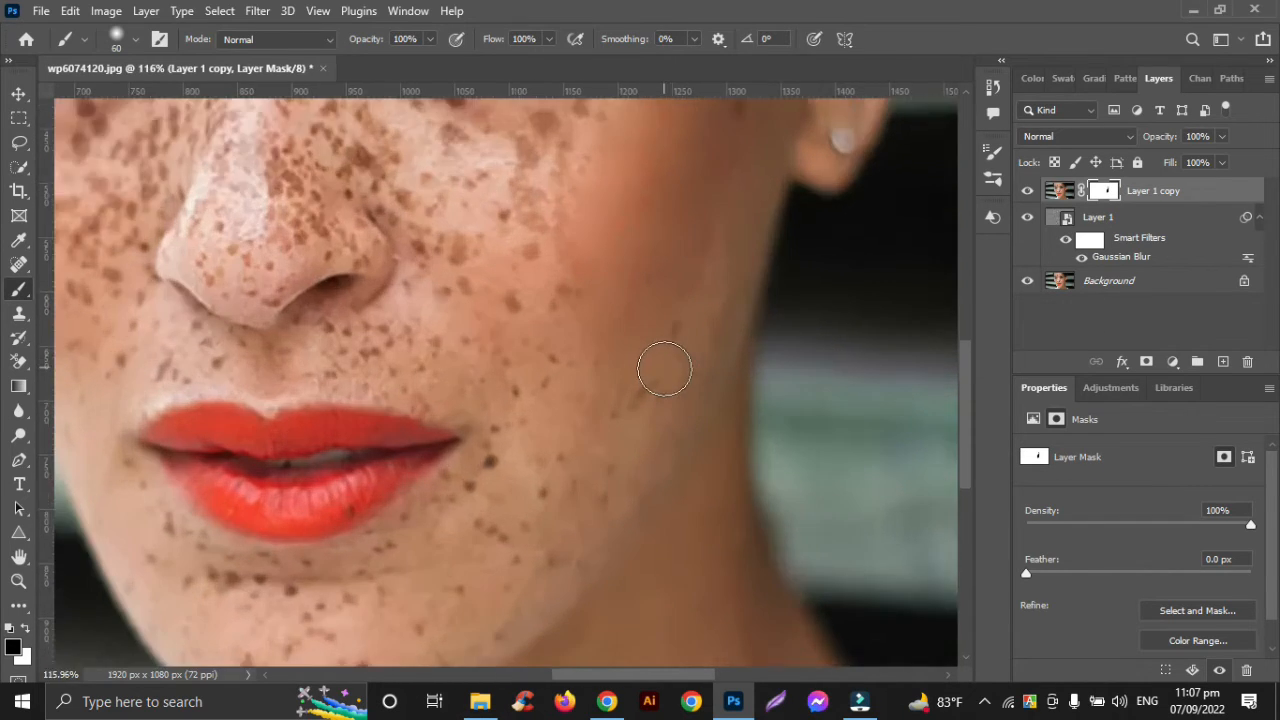
left_click_drag(620, 406, 561, 495)
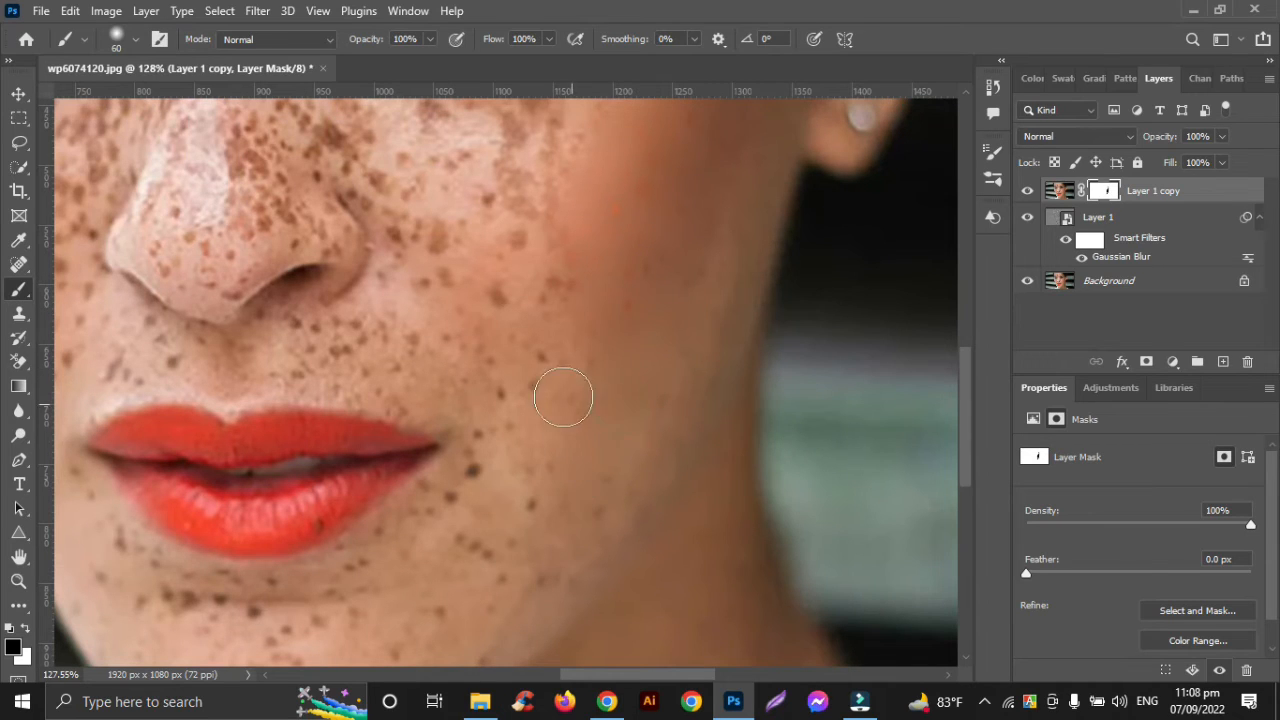
left_click_drag(557, 391, 495, 505)
mouse_move(505, 374)
left_mouse_down()
mouse_move(458, 519)
mouse_move(394, 543)
left_mouse_up()
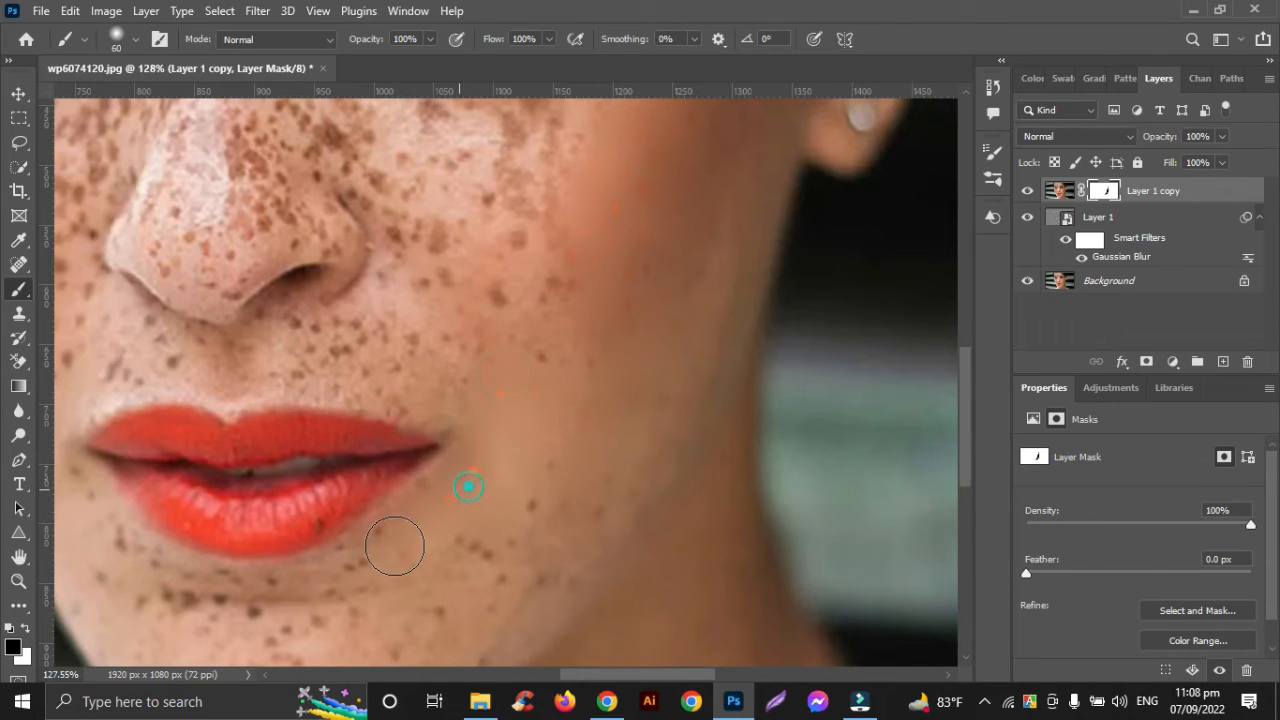
mouse_move(500, 546)
left_mouse_down()
mouse_move(471, 543)
mouse_move(537, 509)
mouse_move(551, 477)
mouse_move(590, 527)
mouse_move(514, 603)
mouse_move(486, 591)
left_mouse_up()
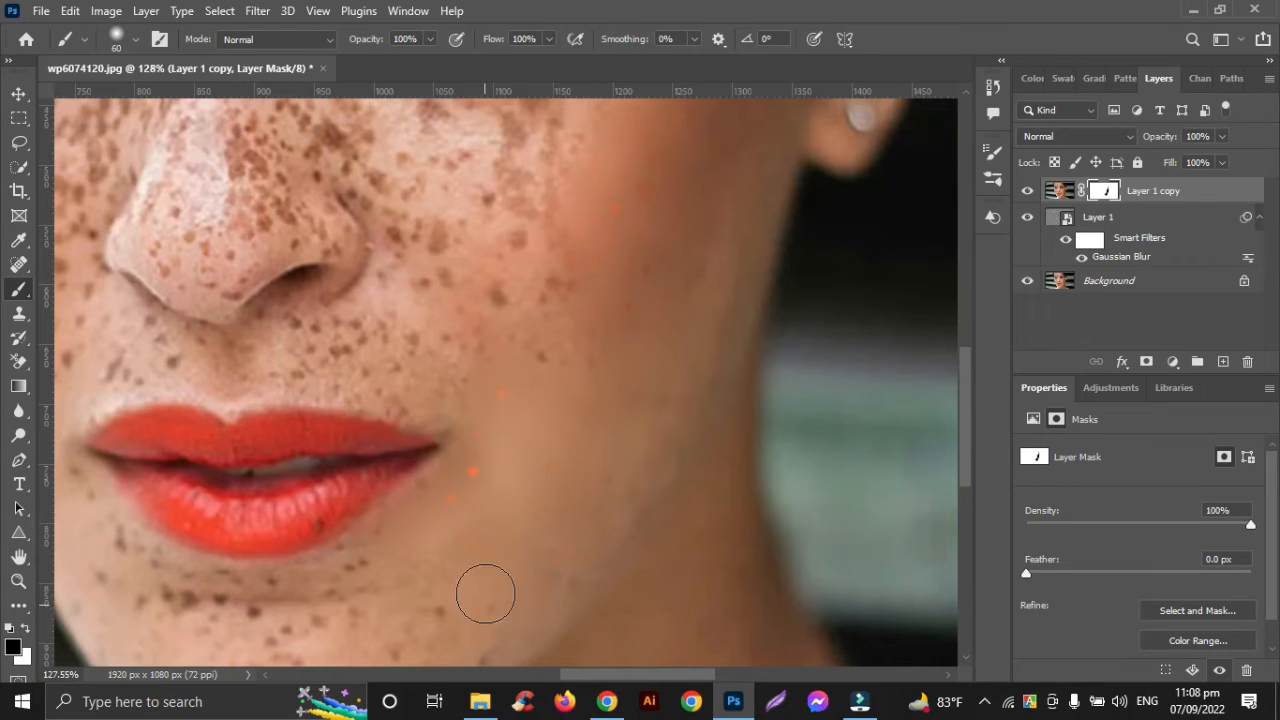
Paint black on the mask across the chin and along the jaw on the side away from the earring
scroll(472, 524, "down", 2)
scroll(470, 524, "left", 1)
mouse_move(409, 457)
left_mouse_down()
mouse_move(230, 466)
mouse_move(415, 479)
mouse_move(289, 510)
mouse_move(421, 512)
mouse_move(343, 554)
mouse_move(475, 534)
mouse_move(556, 433)
mouse_move(467, 469)
mouse_move(430, 525)
mouse_move(618, 432)
mouse_move(413, 549)
mouse_move(306, 575)
mouse_move(352, 585)
mouse_move(350, 562)
mouse_move(437, 500)
mouse_move(317, 494)
left_mouse_up()
scroll(315, 492, "left", 1)
scroll(315, 491, "left", 3)
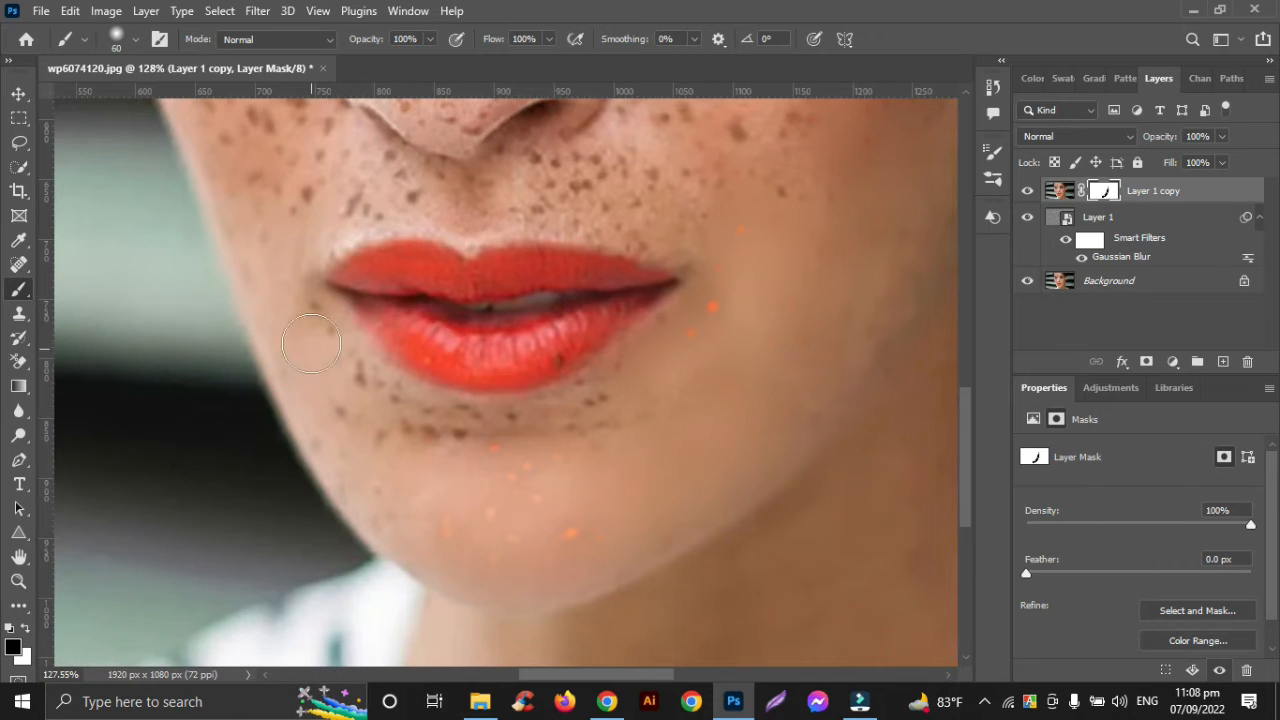
mouse_move(308, 326)
left_mouse_down()
mouse_move(316, 374)
mouse_move(358, 437)
mouse_move(323, 440)
mouse_move(374, 500)
mouse_move(410, 506)
left_mouse_up()
Reduce the brush size to 35 and paint black on the mask over the freckles beside the mouth and beneath the lower lip
scroll(409, 507, "up", 3)
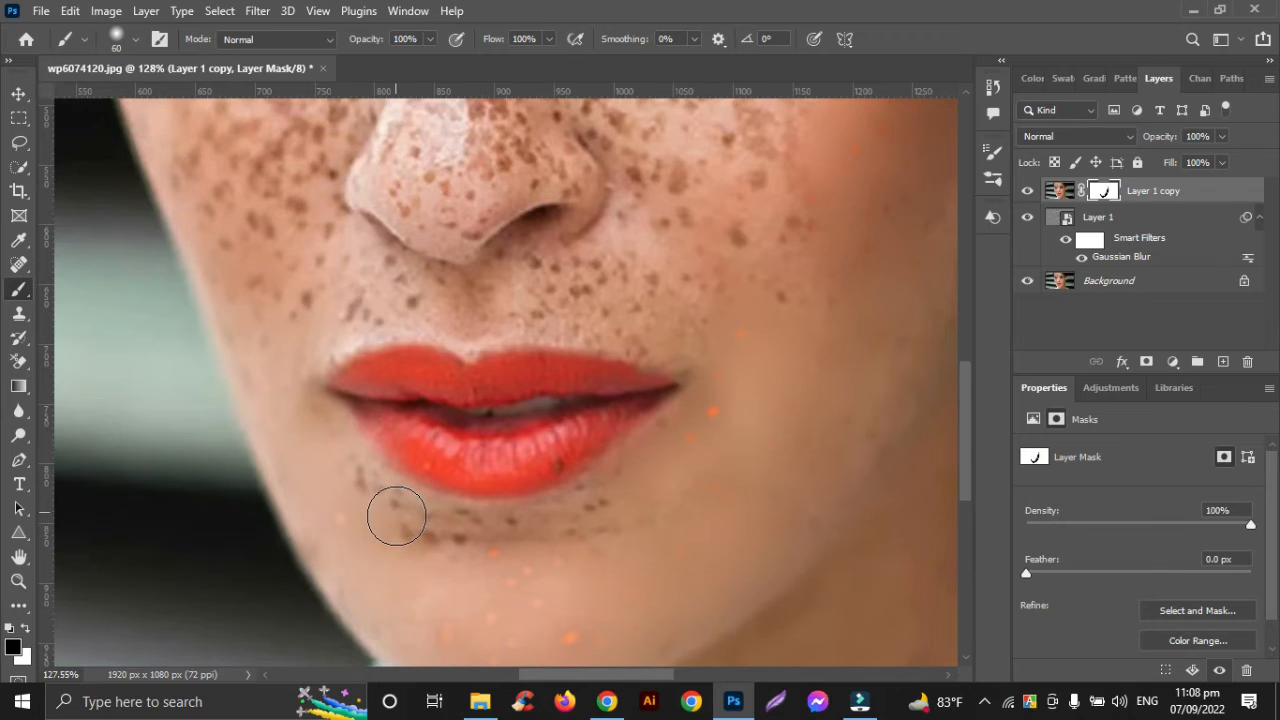
key("bracketleft")
left_click(363, 481)
left_click(331, 426)
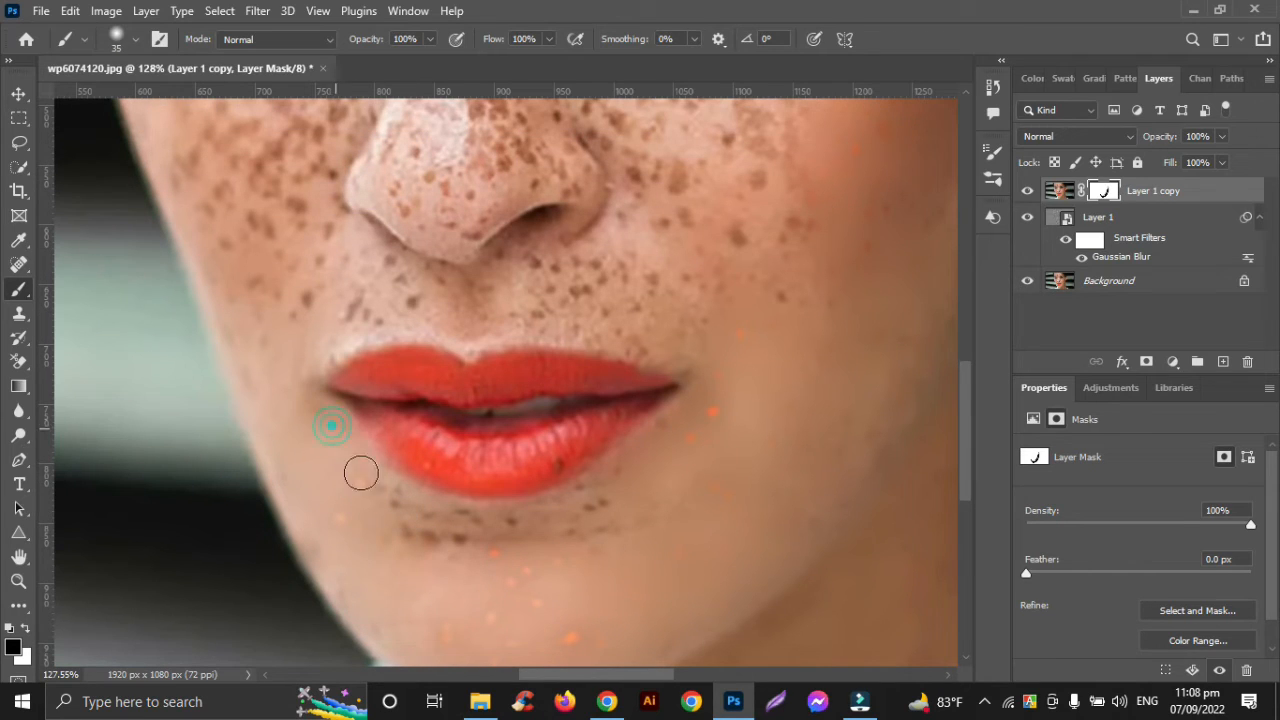
mouse_move(426, 512)
left_mouse_down()
mouse_move(543, 515)
mouse_move(608, 491)
left_mouse_up()
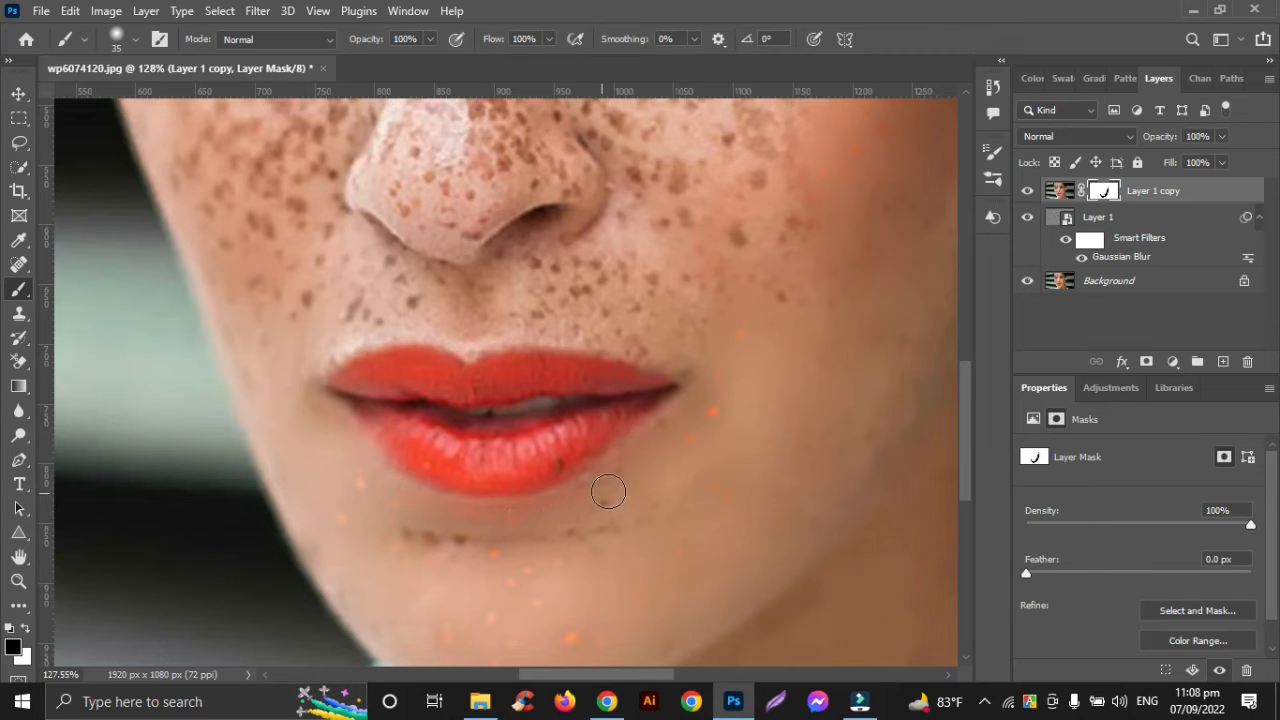
left_click(670, 435)
left_click(607, 512)
left_click(606, 506)
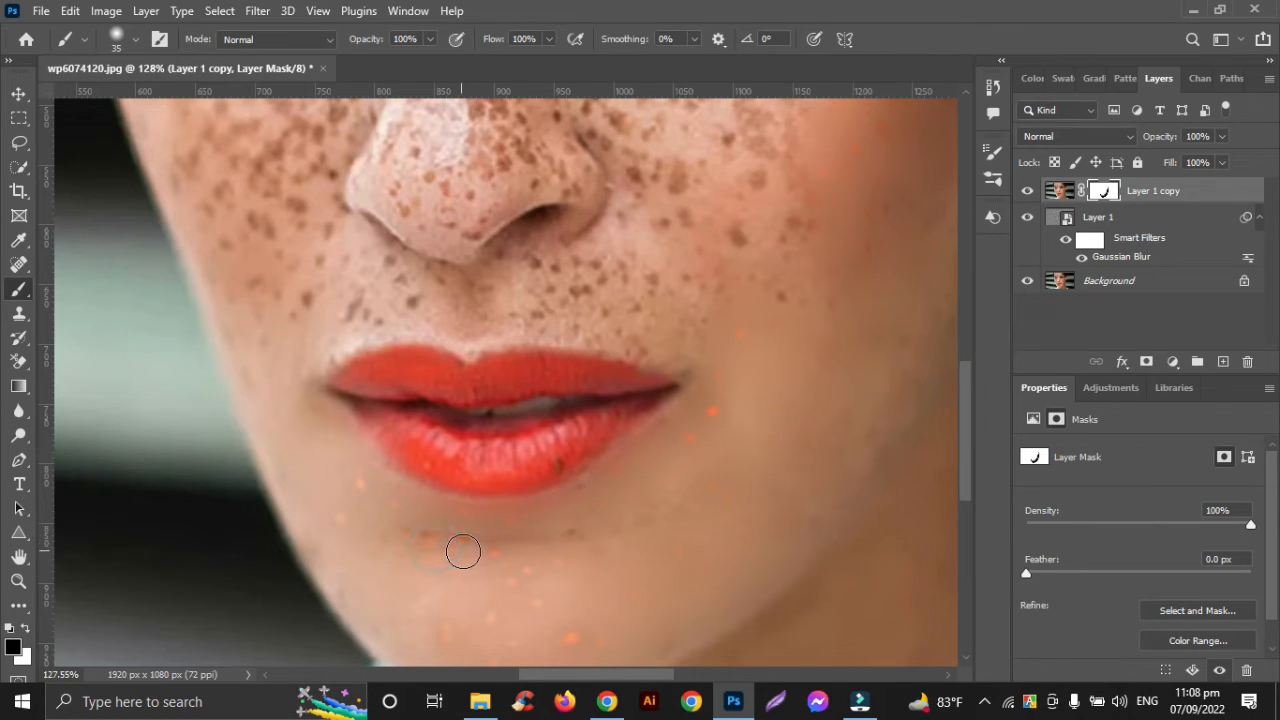
left_click(571, 542)
Enlarge the brush to 50 and paint black on the mask over the earring-side cheek, from beside the nose to under the eye
scroll(600, 525, "up", 3)
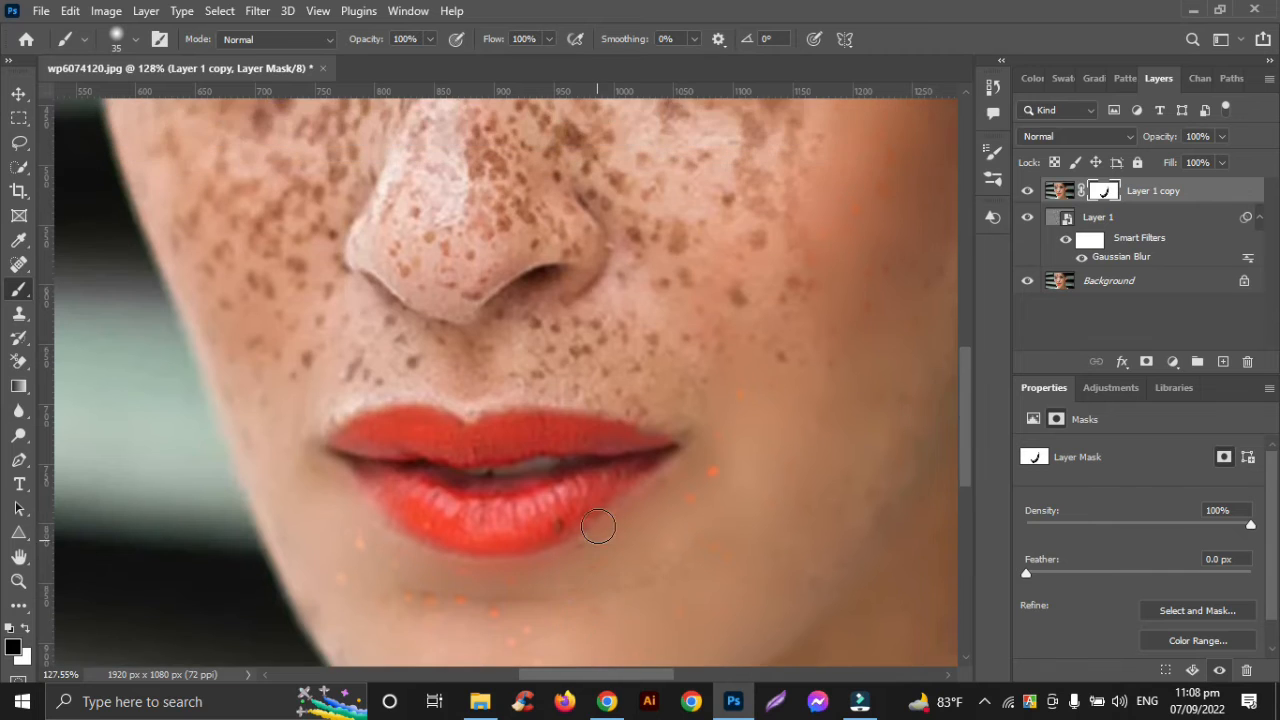
scroll(598, 526, "up", 2)
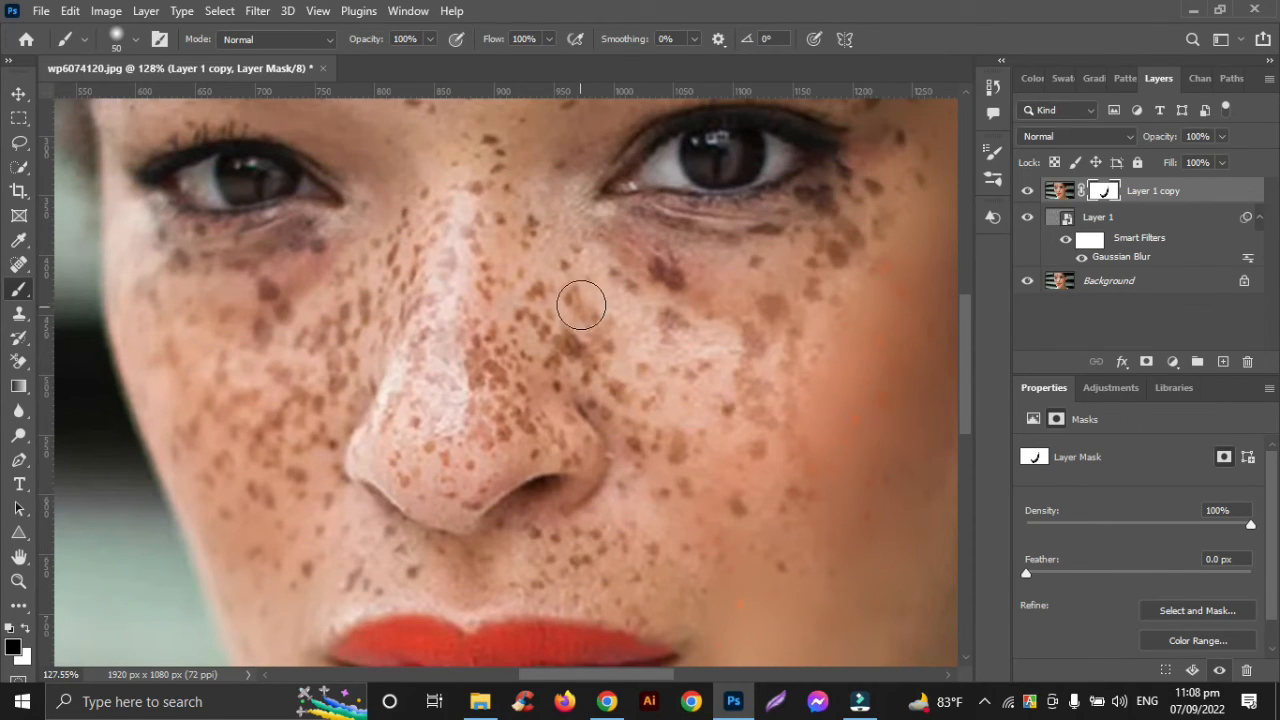
left_click(580, 320)
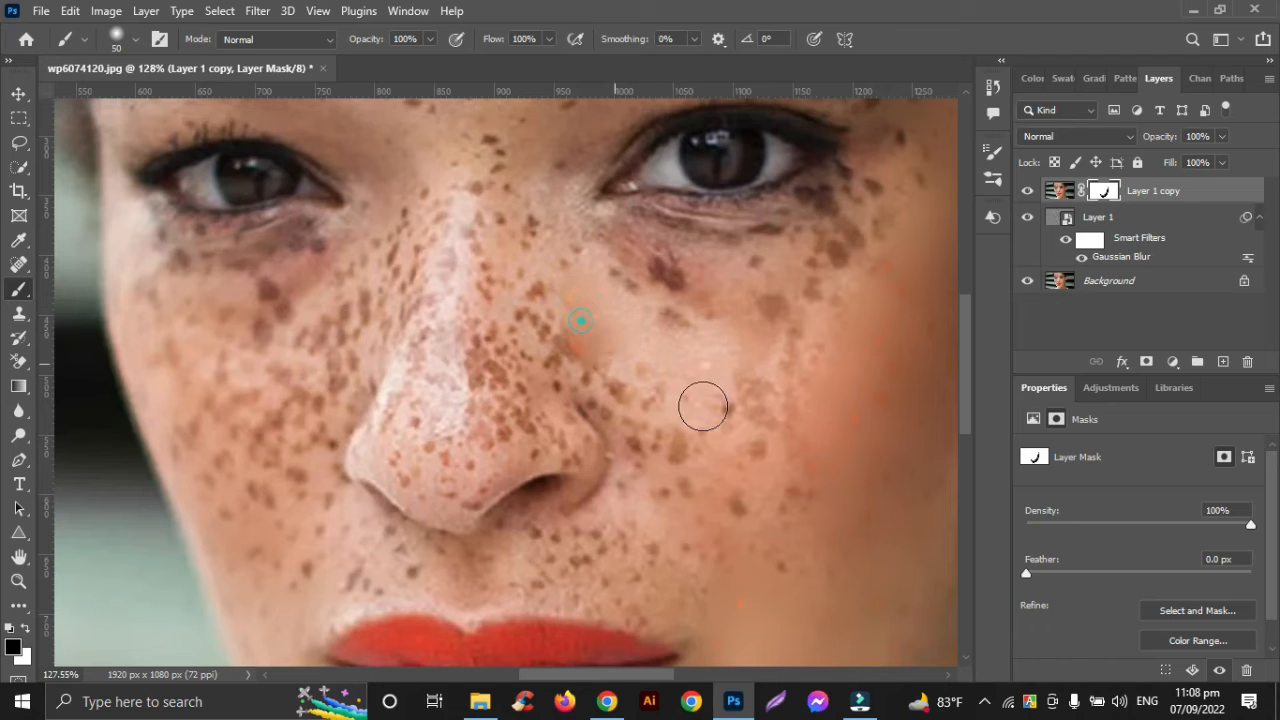
left_click_drag(703, 406, 728, 420)
left_click_drag(543, 325, 720, 447)
left_click_drag(639, 406, 722, 485)
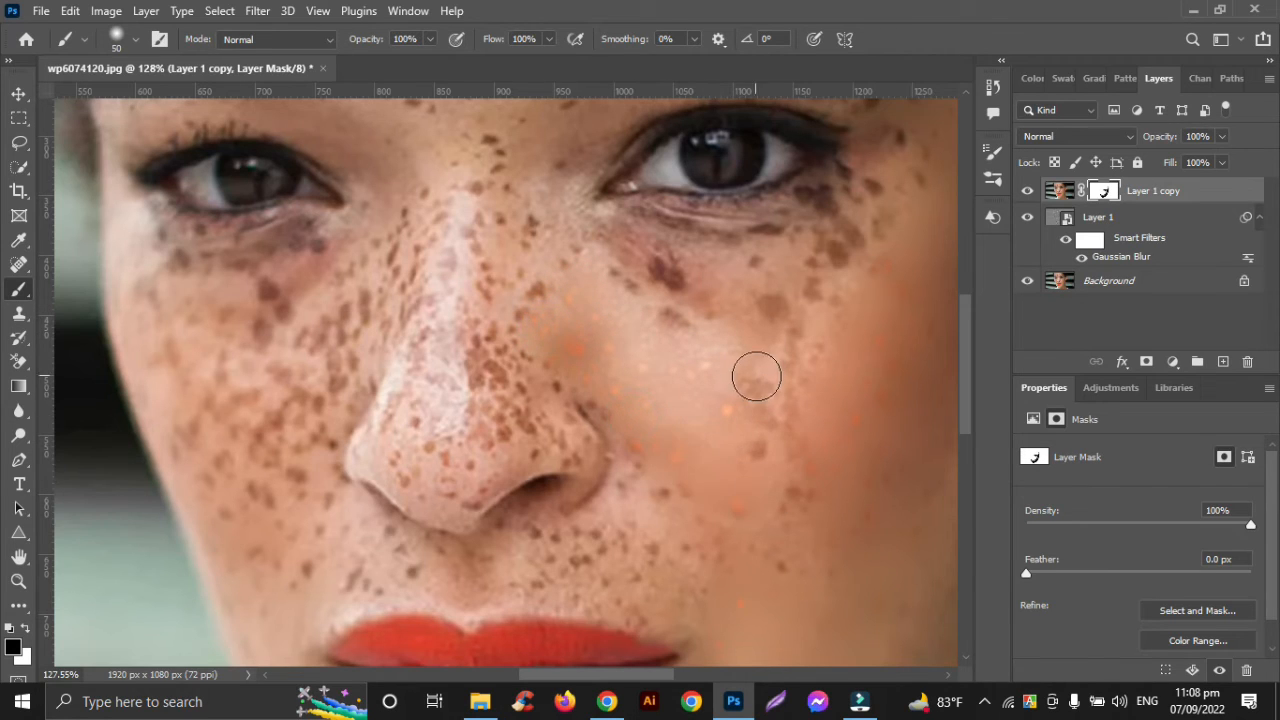
mouse_move(756, 376)
left_mouse_down()
mouse_move(795, 524)
mouse_move(809, 401)
left_mouse_up()
mouse_move(878, 217)
left_mouse_down()
mouse_move(854, 252)
mouse_move(716, 262)
mouse_move(619, 248)
mouse_move(727, 306)
mouse_move(807, 298)
mouse_move(758, 353)
mouse_move(833, 327)
mouse_move(736, 363)
mouse_move(591, 270)
left_mouse_up()
Paint black on the mask over the temple, outer cheek and outer corner beneath the earring-side eye
scroll(729, 415, "right", 2)
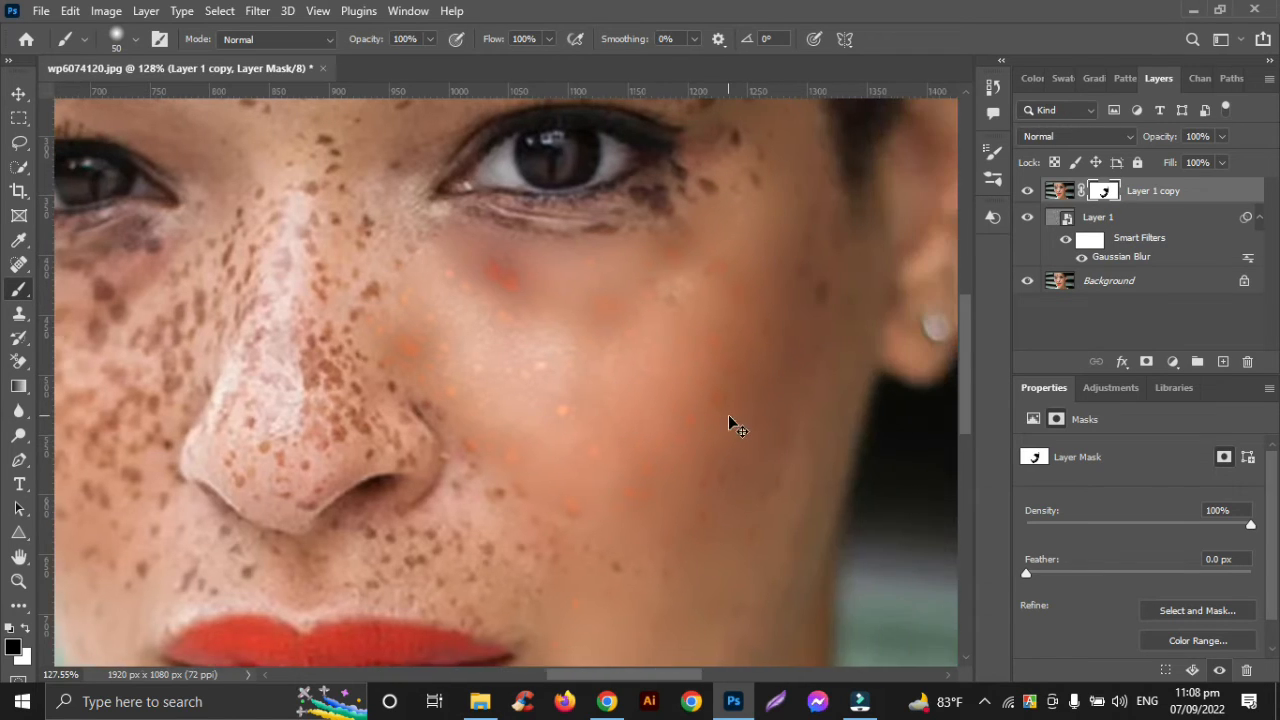
scroll(729, 415, "up", 2)
mouse_move(776, 208)
left_mouse_down()
mouse_move(817, 523)
mouse_move(809, 516)
left_mouse_up()
mouse_move(749, 338)
left_mouse_down()
mouse_move(669, 369)
mouse_move(675, 355)
mouse_move(588, 404)
mouse_move(625, 405)
left_mouse_up()
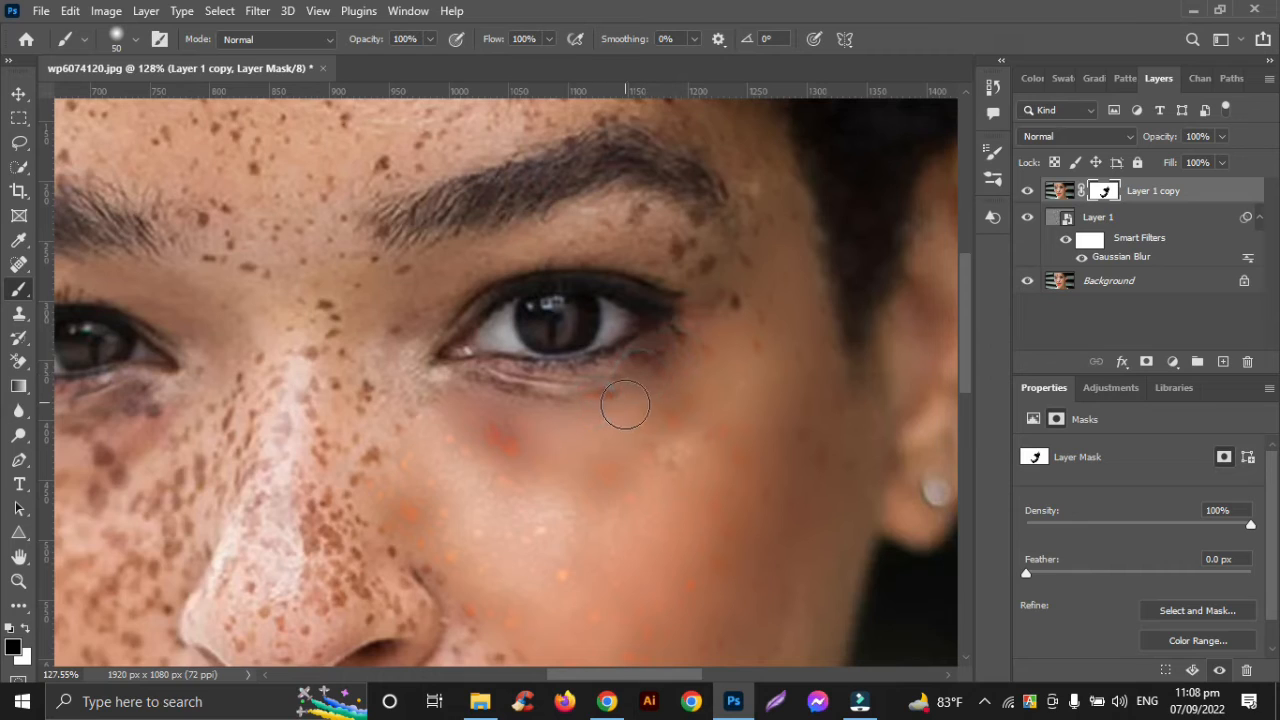
Paint black on the mask from the inner corner of the earring-side eye over the nose bridge and down to the tip
mouse_move(389, 365)
left_mouse_down()
mouse_move(394, 318)
mouse_move(424, 296)
mouse_move(395, 294)
mouse_move(354, 332)
mouse_move(357, 363)
mouse_move(426, 465)
left_mouse_up()
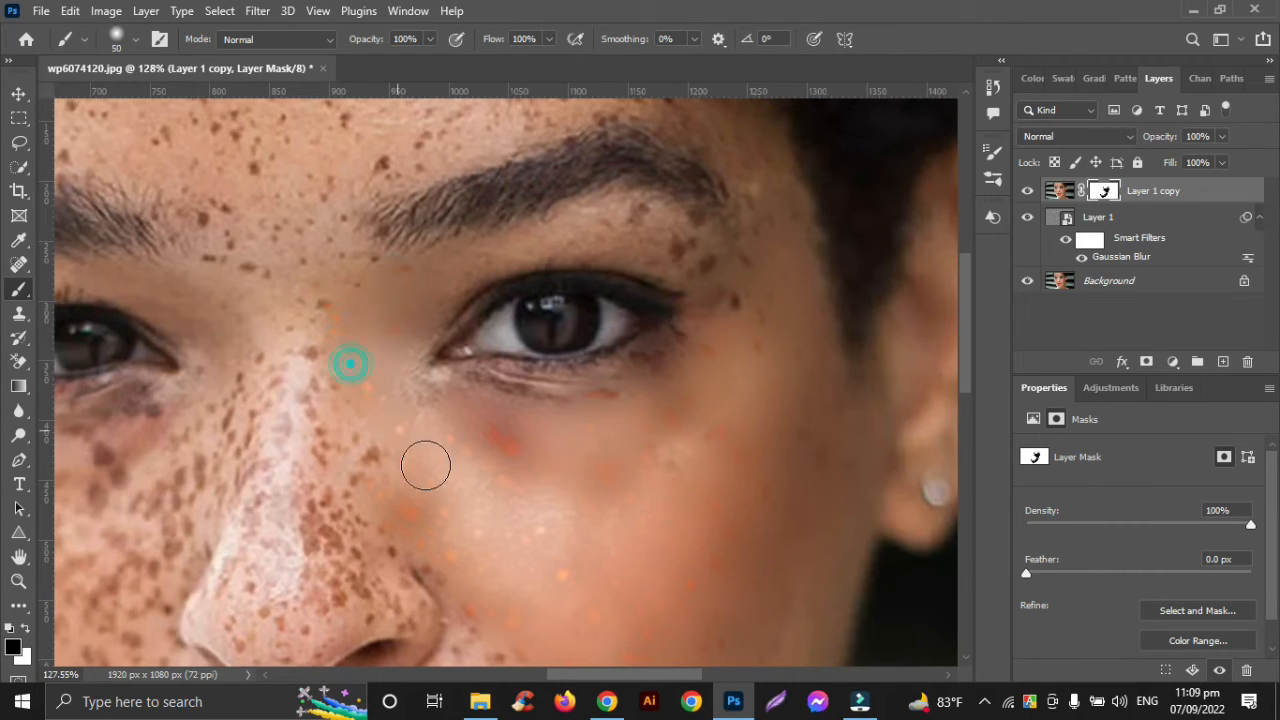
left_click_drag(338, 382, 363, 426)
mouse_move(311, 317)
left_mouse_down()
mouse_move(307, 439)
mouse_move(339, 499)
left_mouse_up()
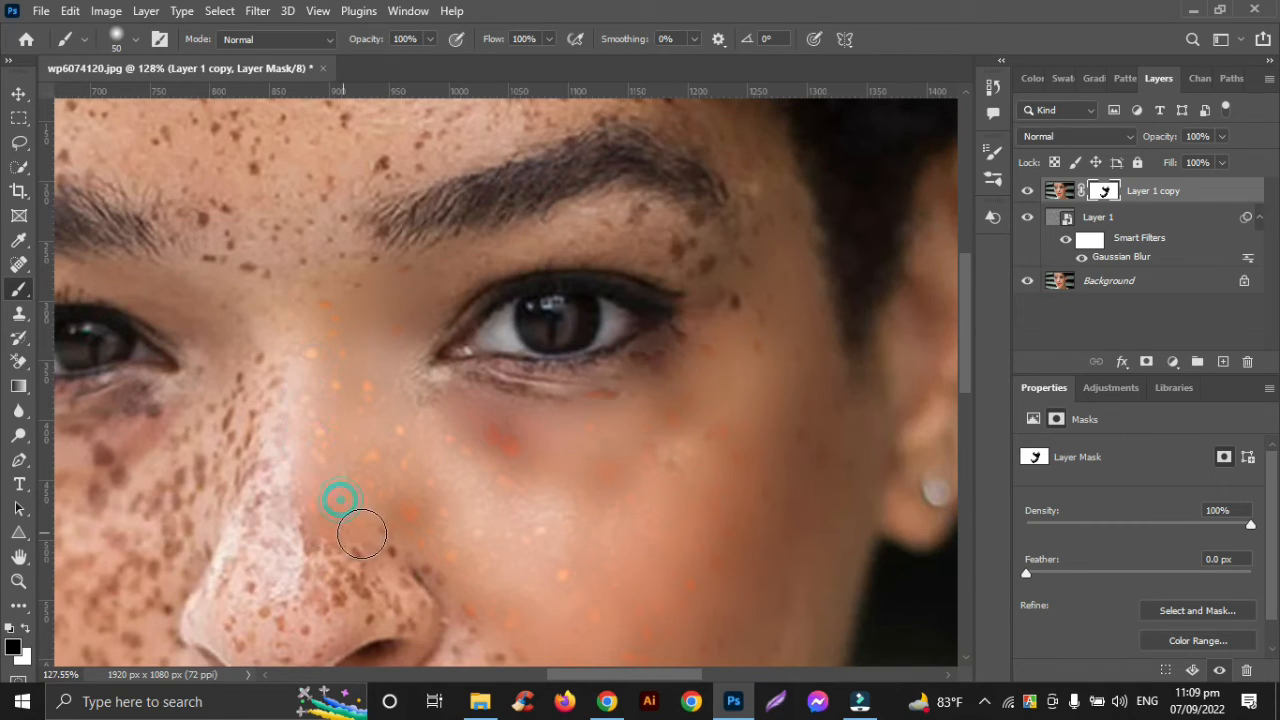
scroll(360, 555, "down", 3)
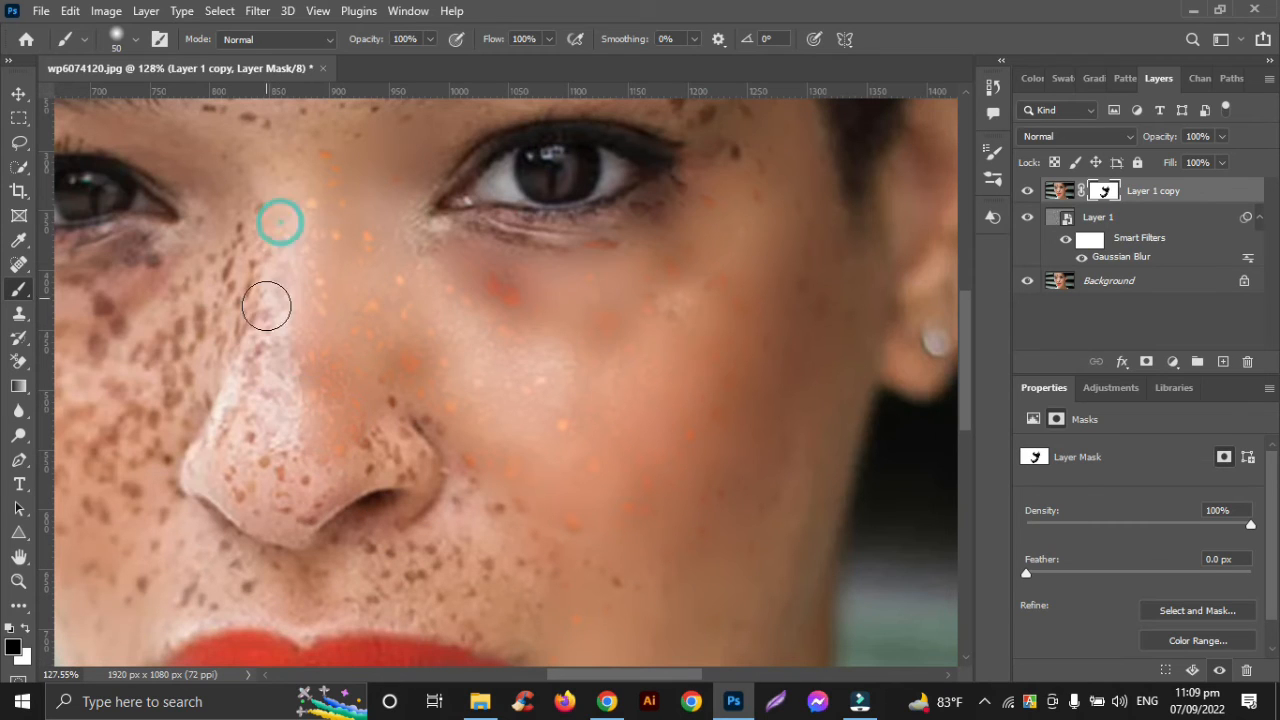
mouse_move(266, 334)
left_mouse_down()
mouse_move(289, 479)
mouse_move(323, 468)
mouse_move(291, 507)
left_mouse_up()
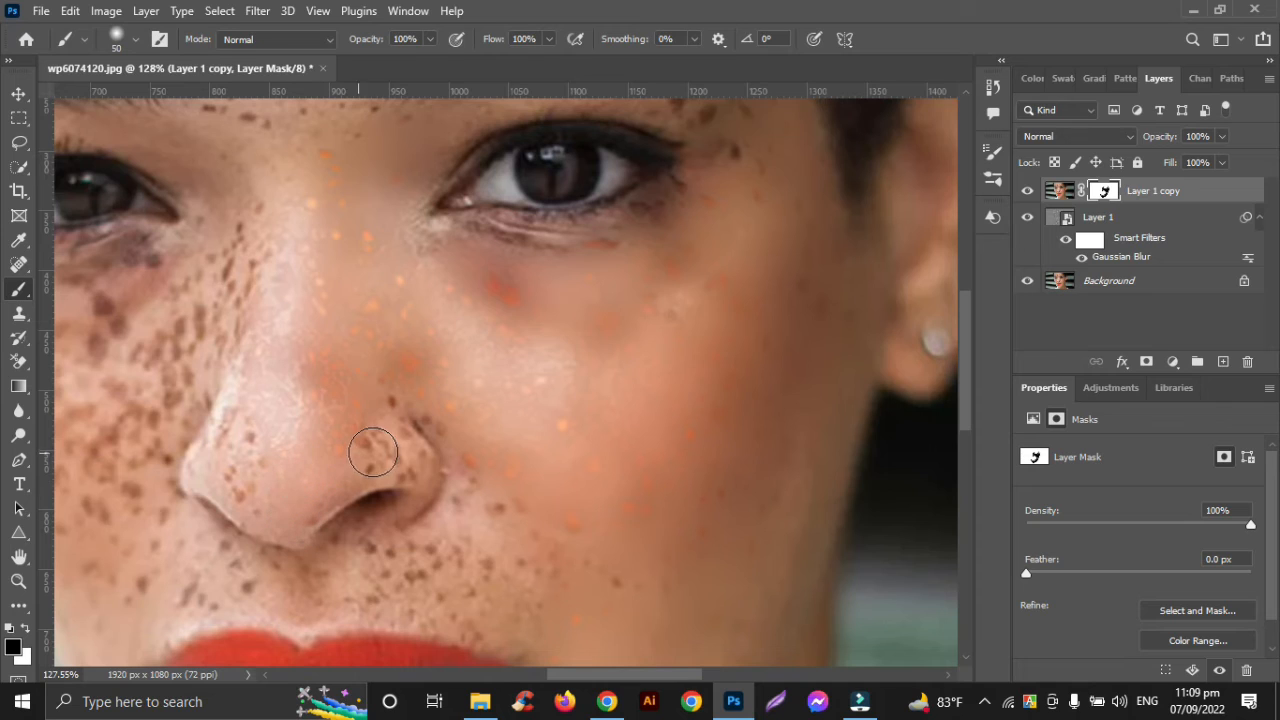
Paint black on the mask over the remaining freckles on the nose tip and both nostril wings
left_click_drag(375, 452, 345, 463)
left_click_drag(315, 512, 294, 500)
scroll(297, 506, "left", 3)
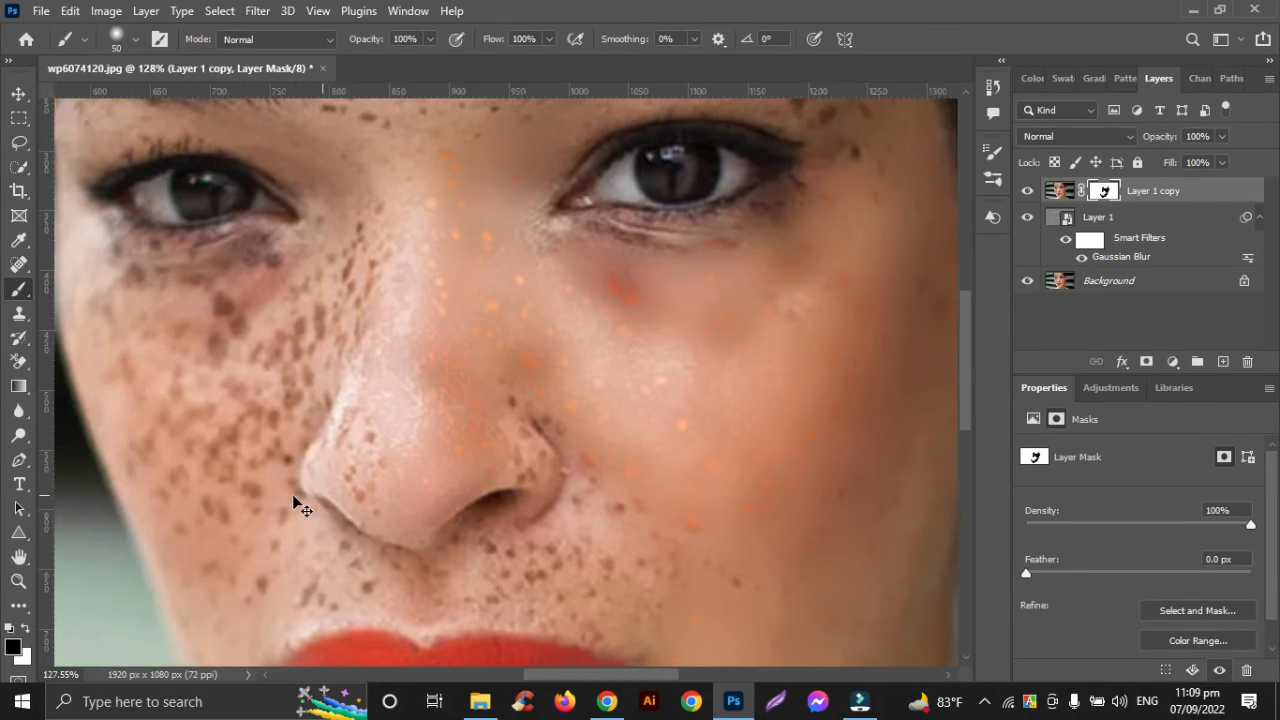
left_click_drag(386, 425, 397, 486)
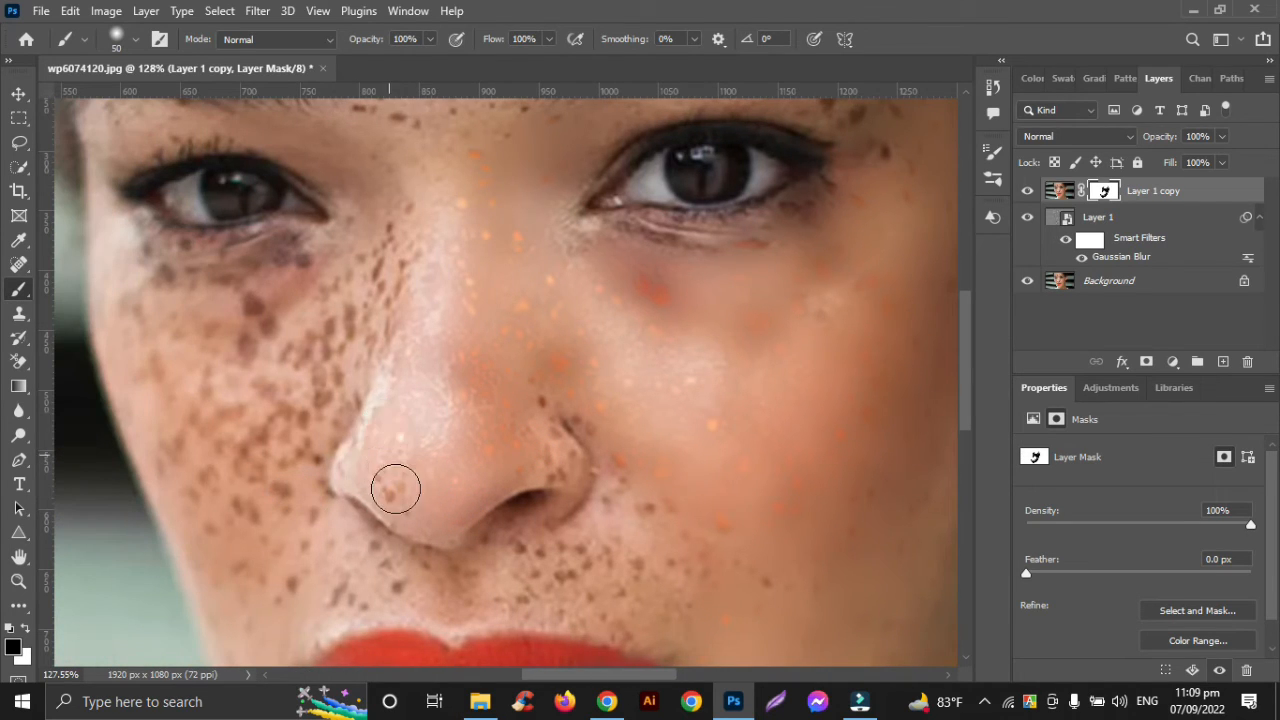
left_click_drag(529, 440, 544, 461)
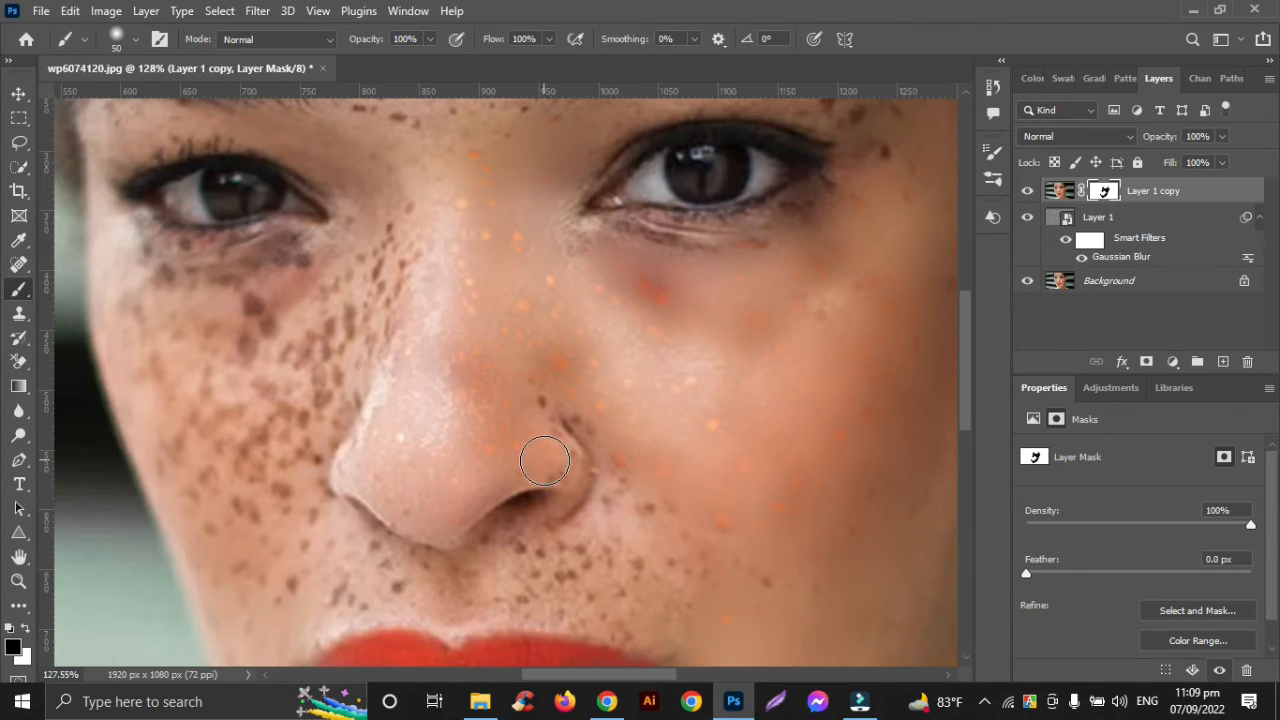
Reduce the brush size to 30 and paint black on the mask below and beside the earring-side nostril
key("bracketleft")
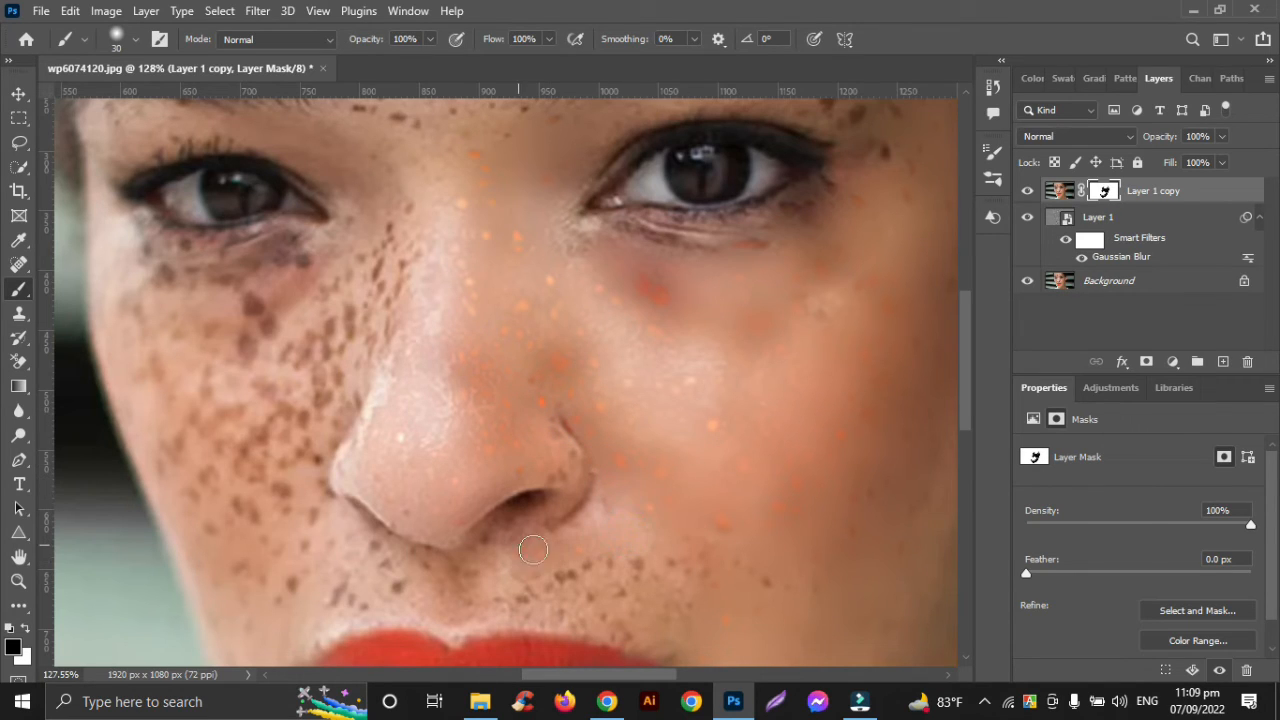
left_click_drag(560, 536, 547, 526)
left_click(601, 490)
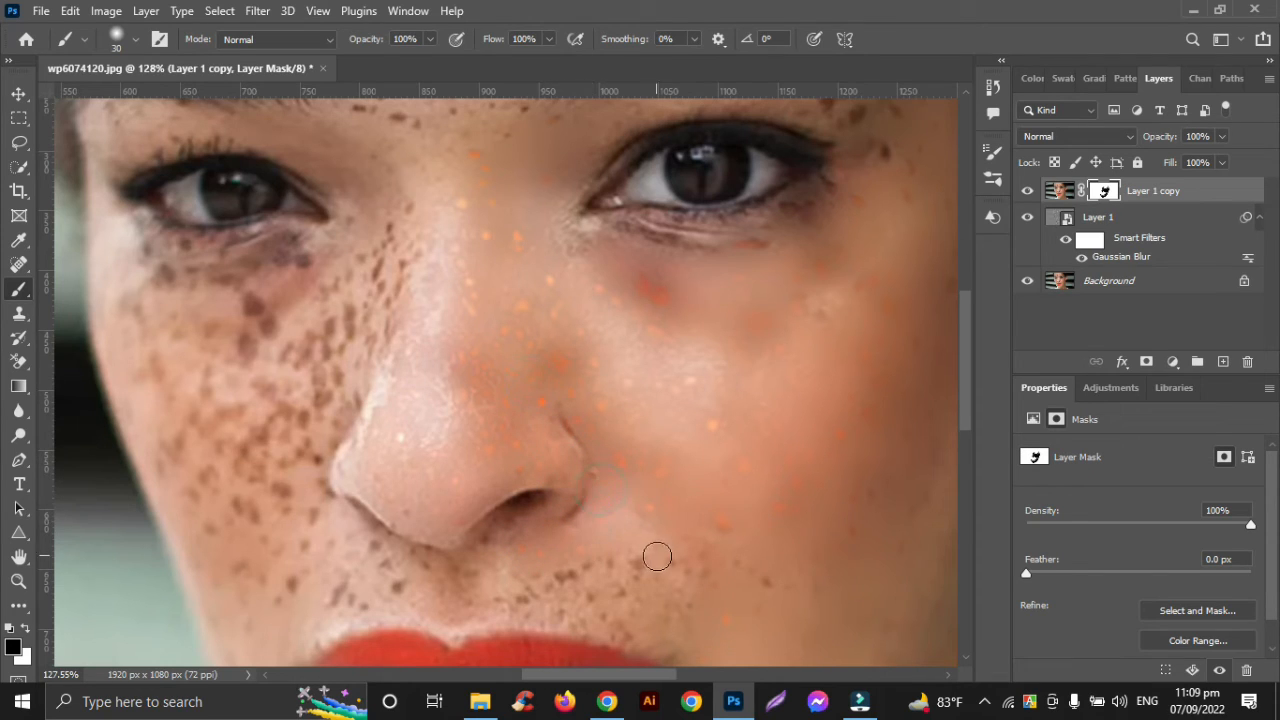
Set the brush size to 40 and paint black on the mask across the whole upper lip area and the adjoining lower cheek
scroll(770, 593, "down", 3)
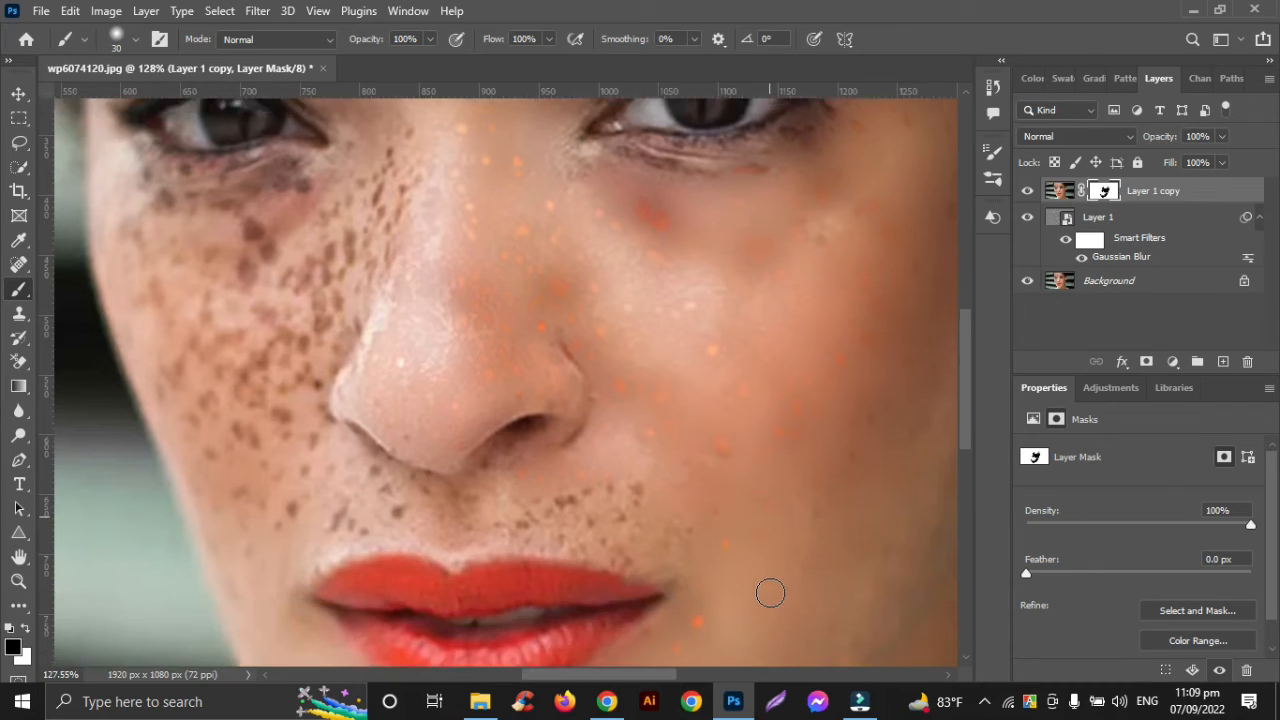
left_click(620, 456)
left_click(537, 467)
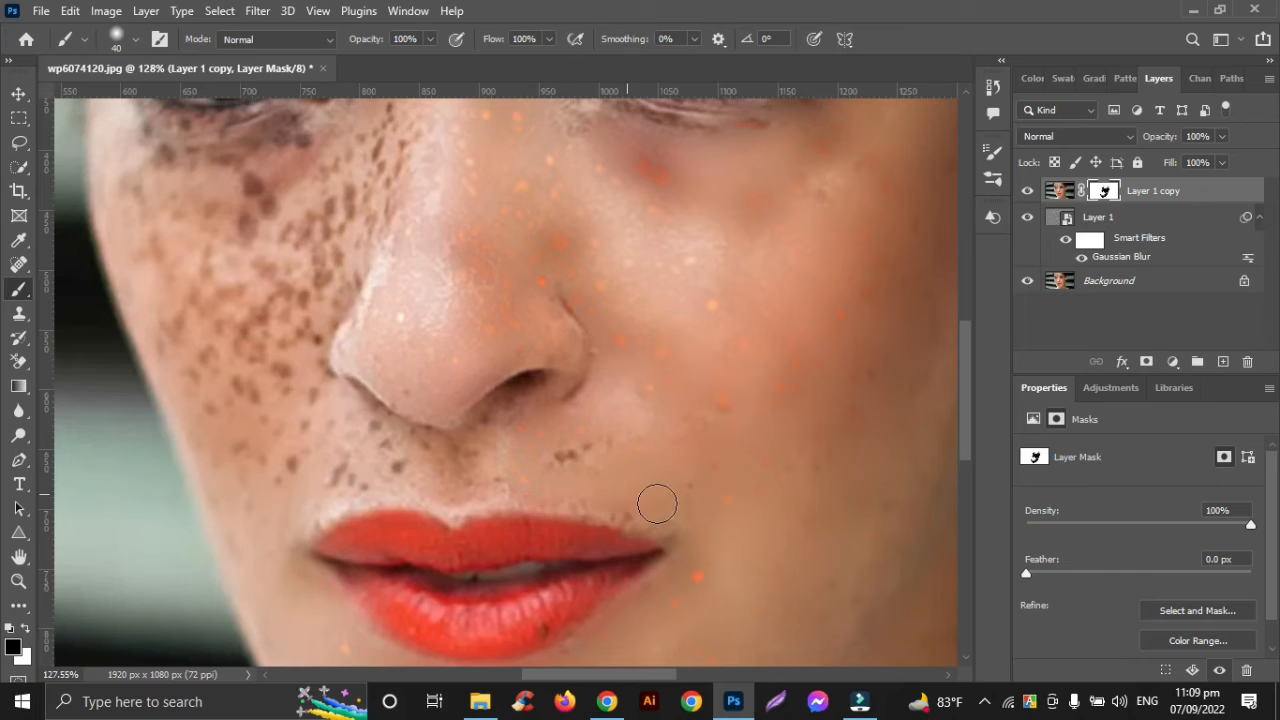
left_click(571, 477)
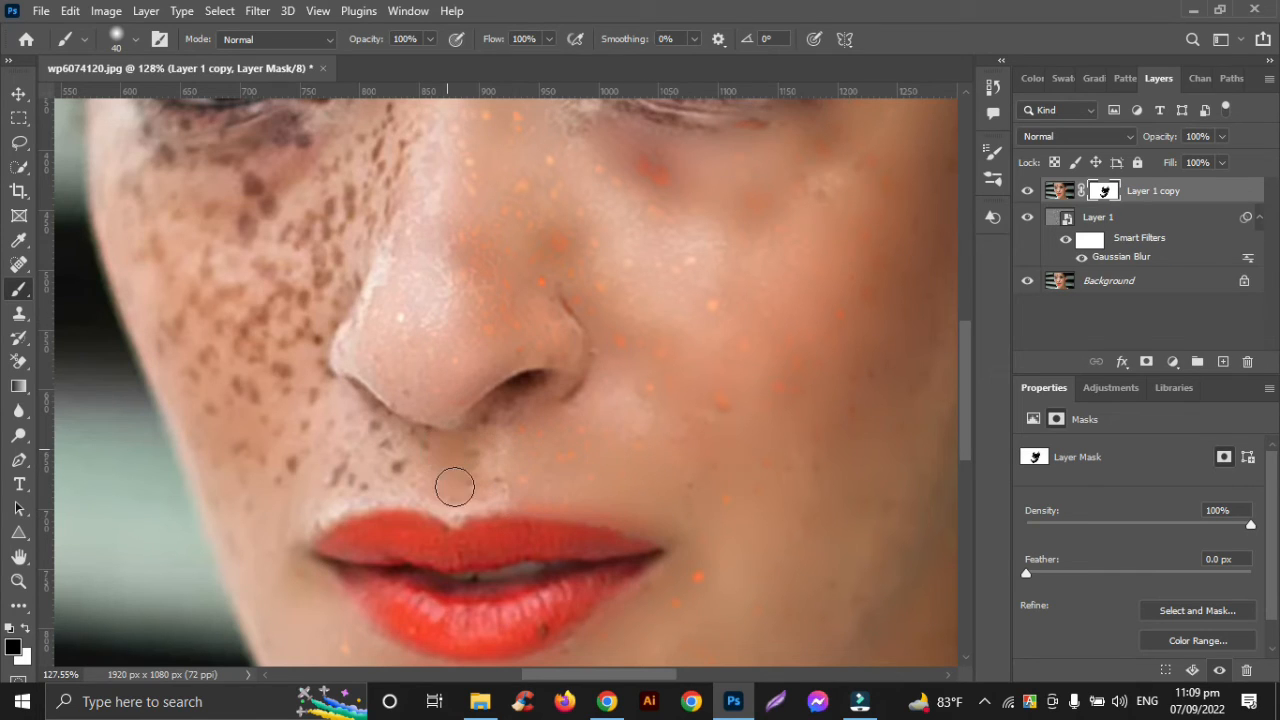
left_click(466, 459)
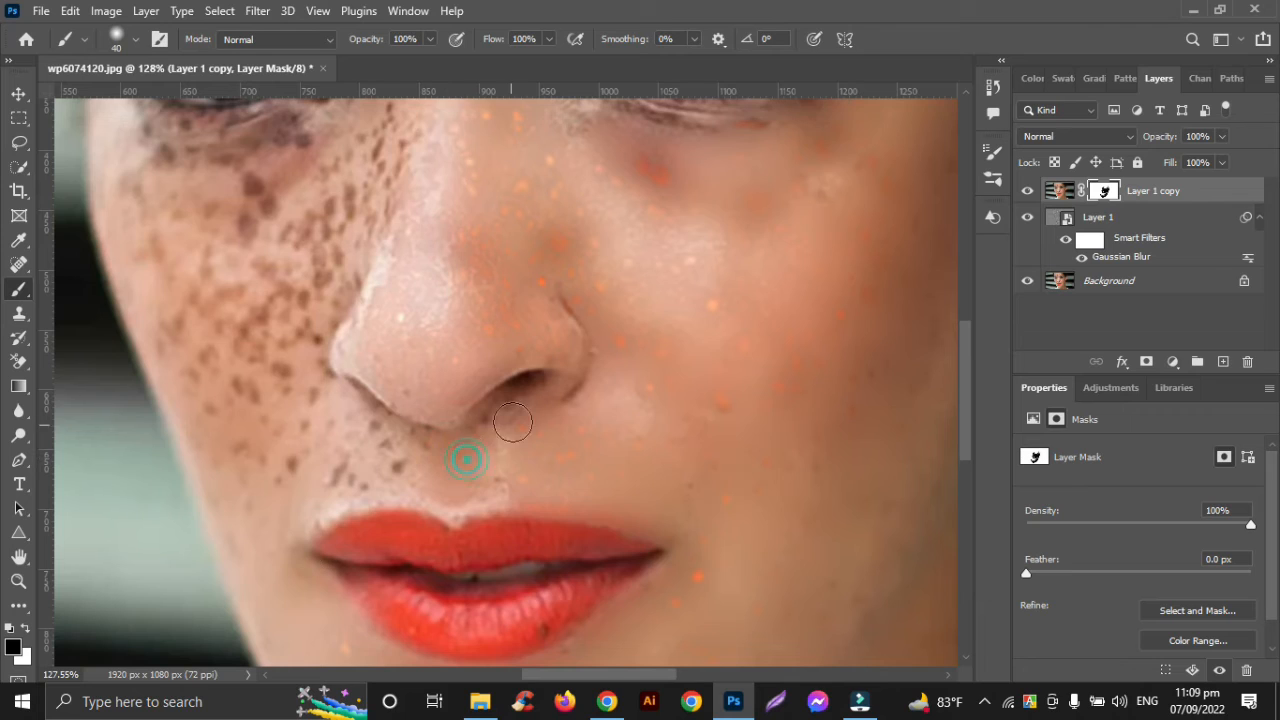
left_click(391, 456)
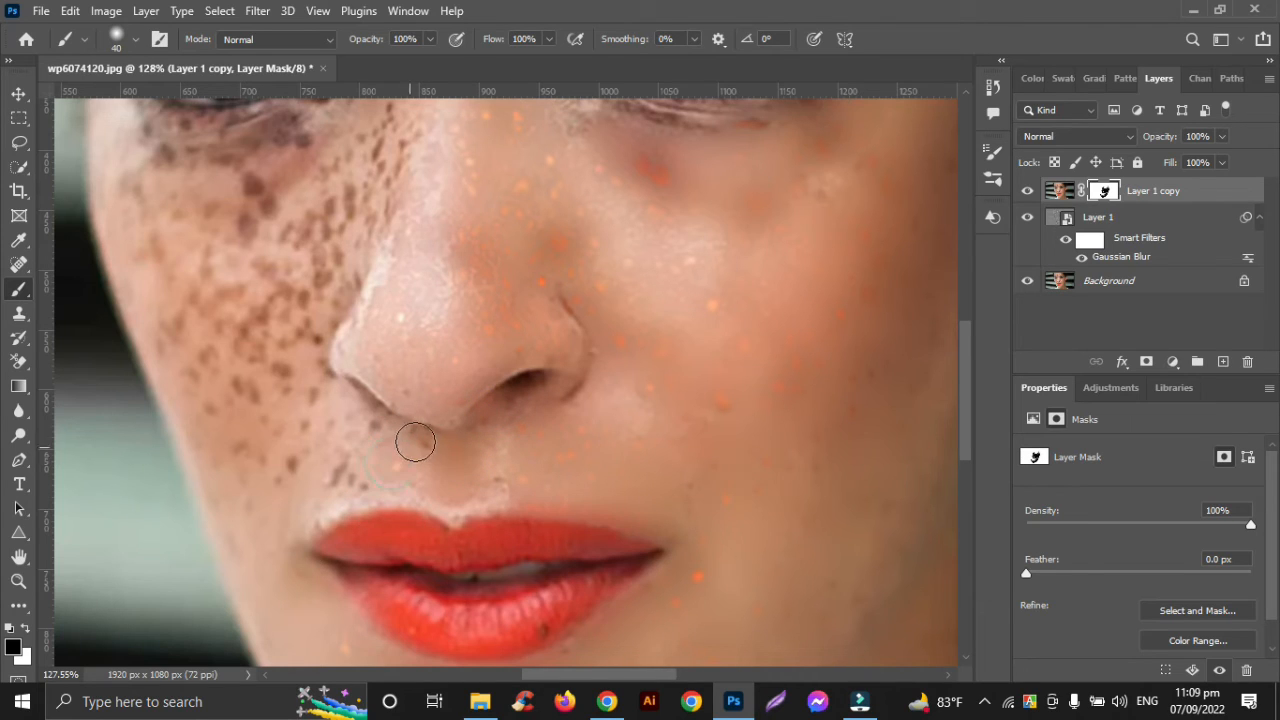
left_click_drag(380, 431, 347, 403)
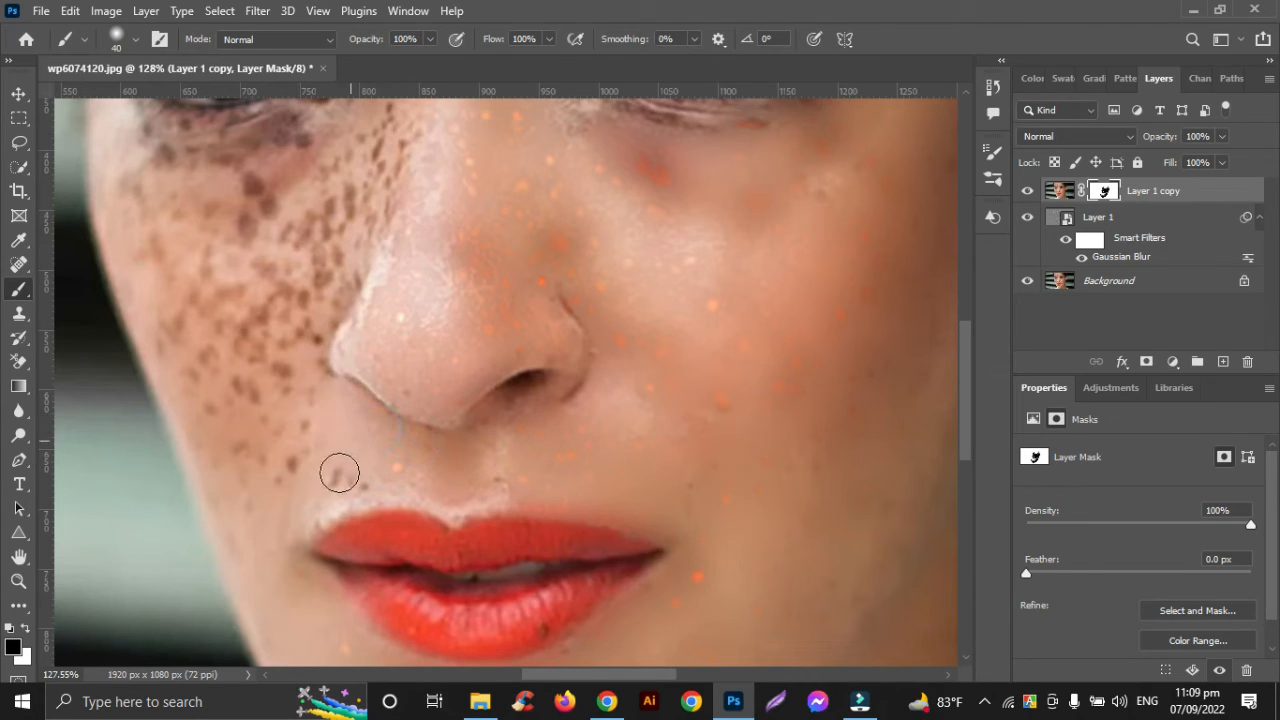
mouse_move(339, 472)
left_mouse_down()
mouse_move(310, 484)
mouse_move(360, 477)
mouse_move(299, 457)
mouse_move(282, 469)
mouse_move(306, 439)
mouse_move(250, 471)
left_mouse_up()
Set the brush size to 50 and paint black on the mask over the freckled cheek opposite the earring side
scroll(244, 385, "up", 5)
scroll(244, 385, "left", 5)
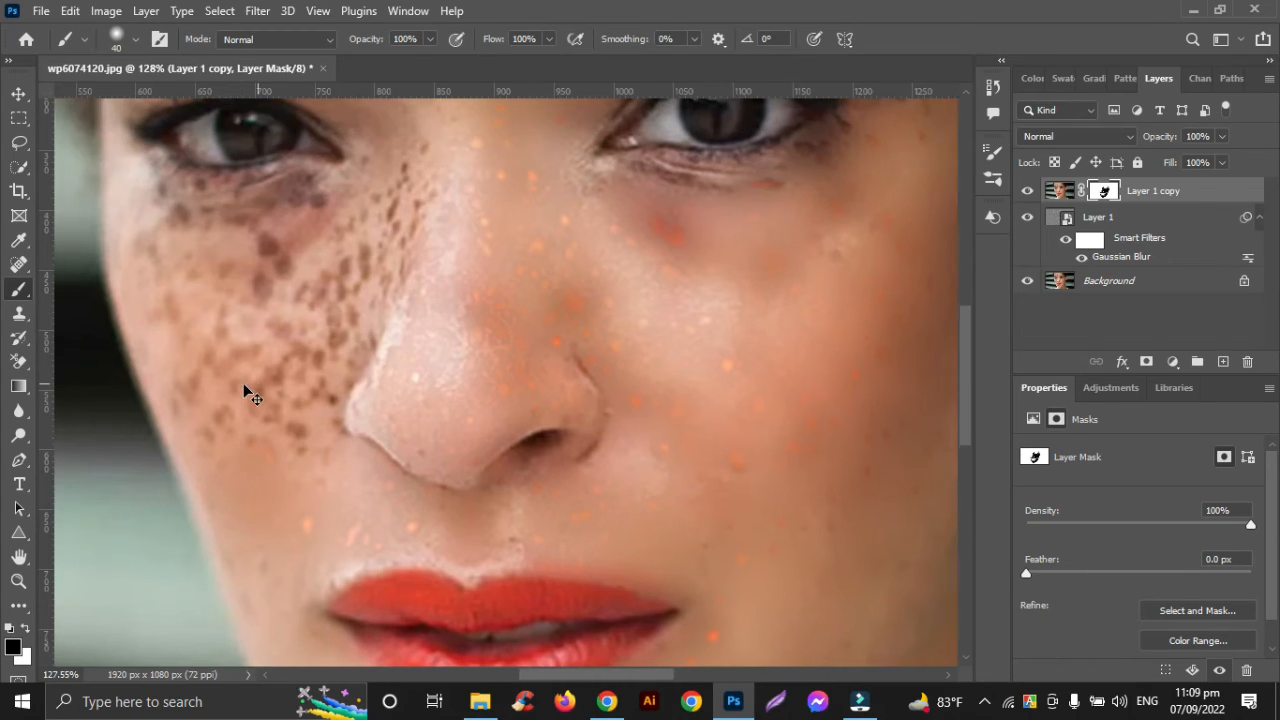
key("bracketright")
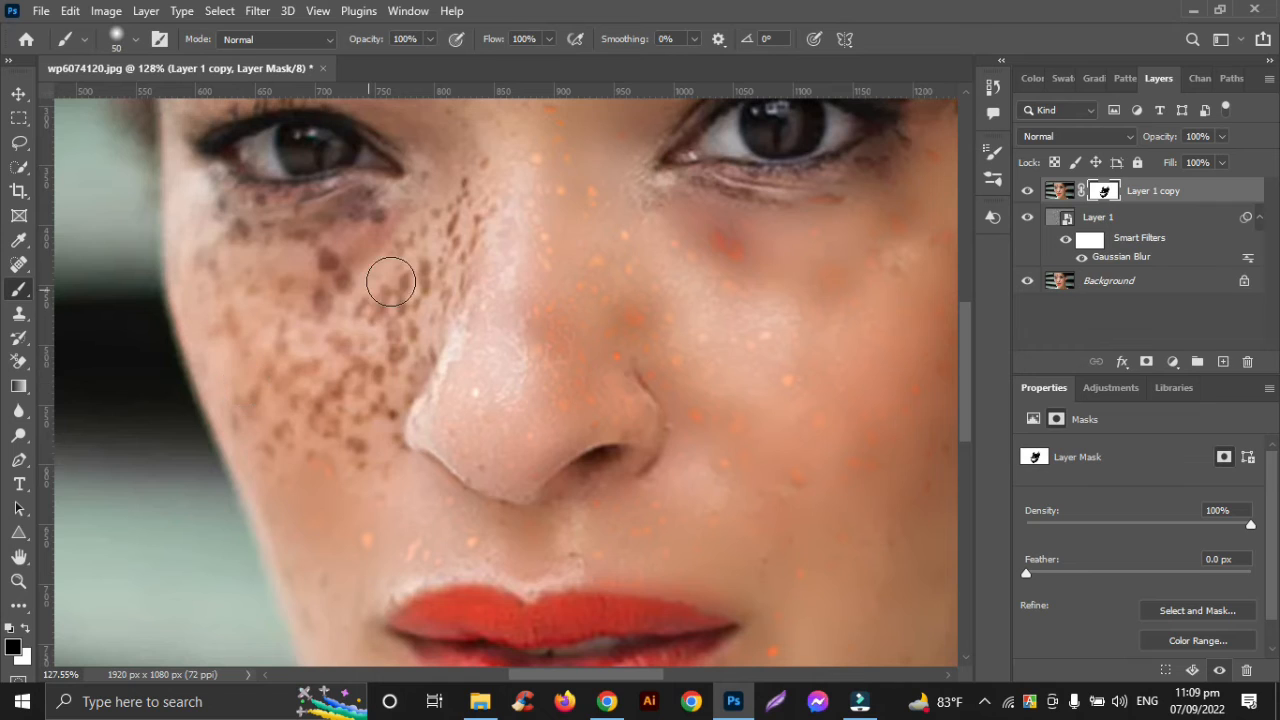
left_click_drag(391, 277, 354, 346)
left_click_drag(429, 246, 356, 455)
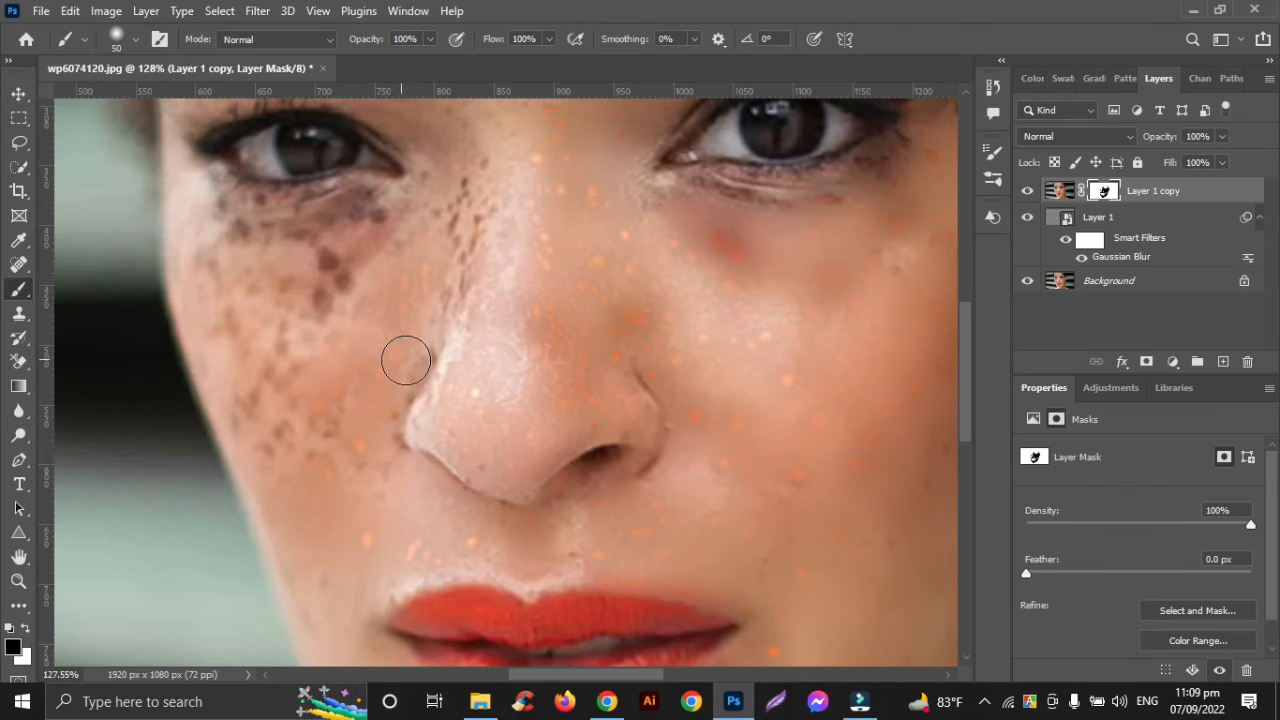
left_click_drag(409, 363, 386, 426)
mouse_move(324, 398)
left_mouse_down()
mouse_move(257, 380)
mouse_move(257, 420)
left_mouse_up()
left_click_drag(210, 272, 318, 332)
left_click_drag(375, 260, 269, 291)
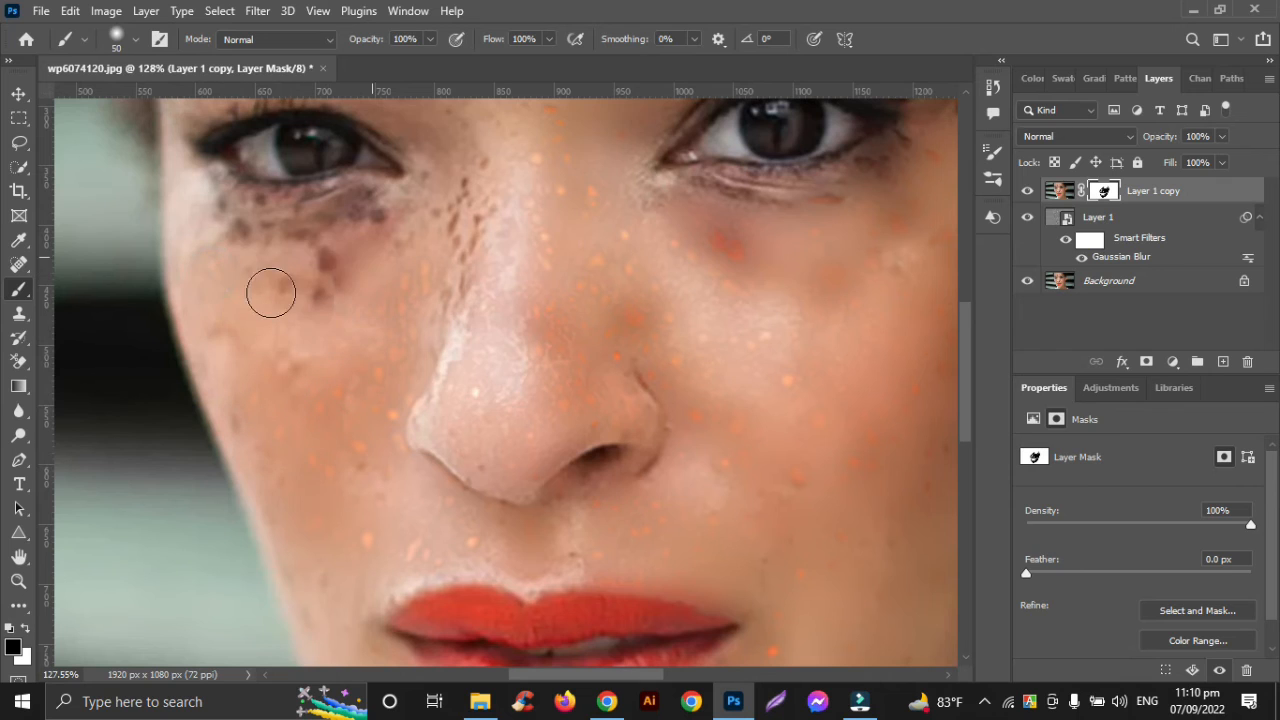
Paint black on the mask along the non-earring side of the nose and across the area under the adjoining eye
left_click_drag(465, 175, 379, 344)
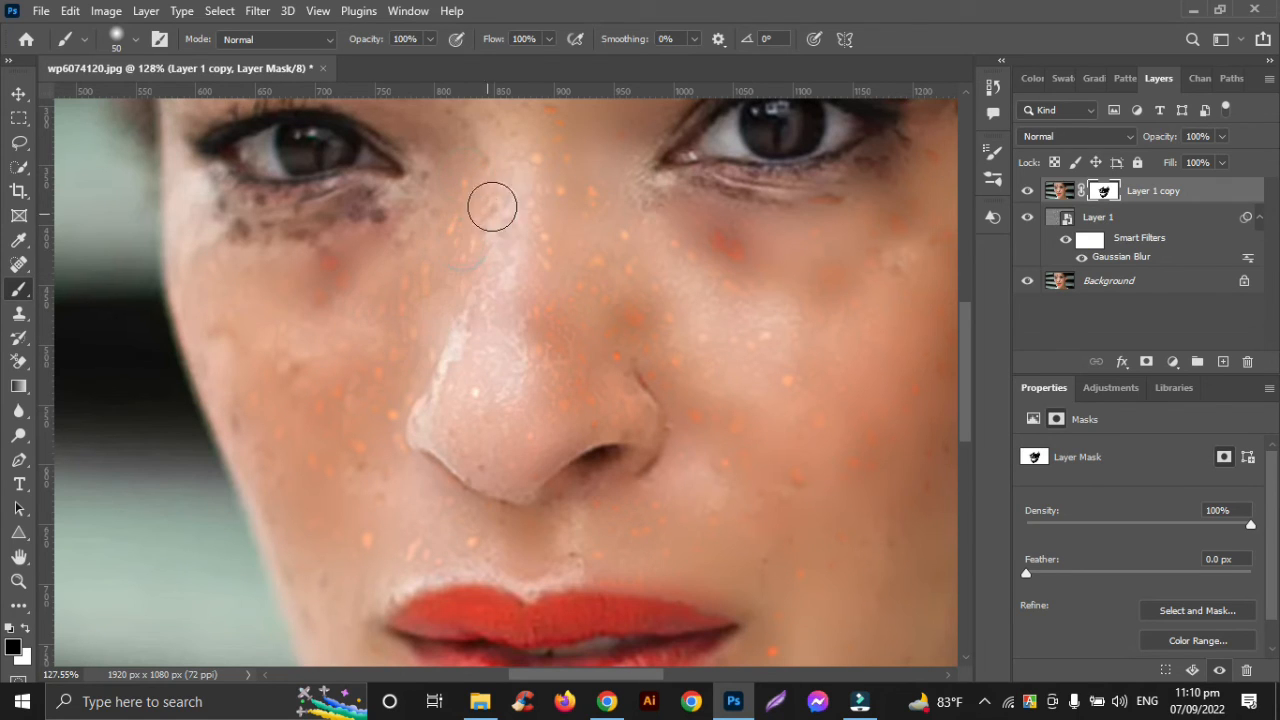
left_click_drag(494, 197, 491, 277)
scroll(491, 285, "up", 3)
scroll(491, 300, "left", 2)
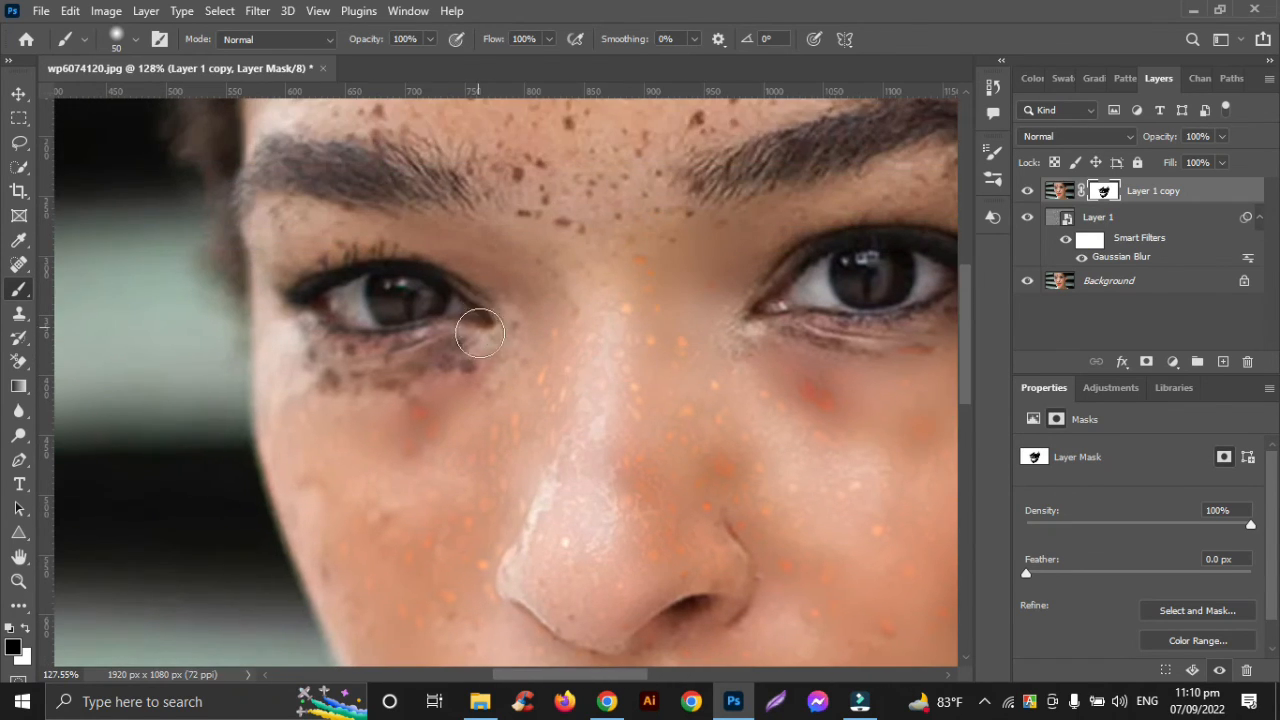
left_click_drag(456, 354, 316, 374)
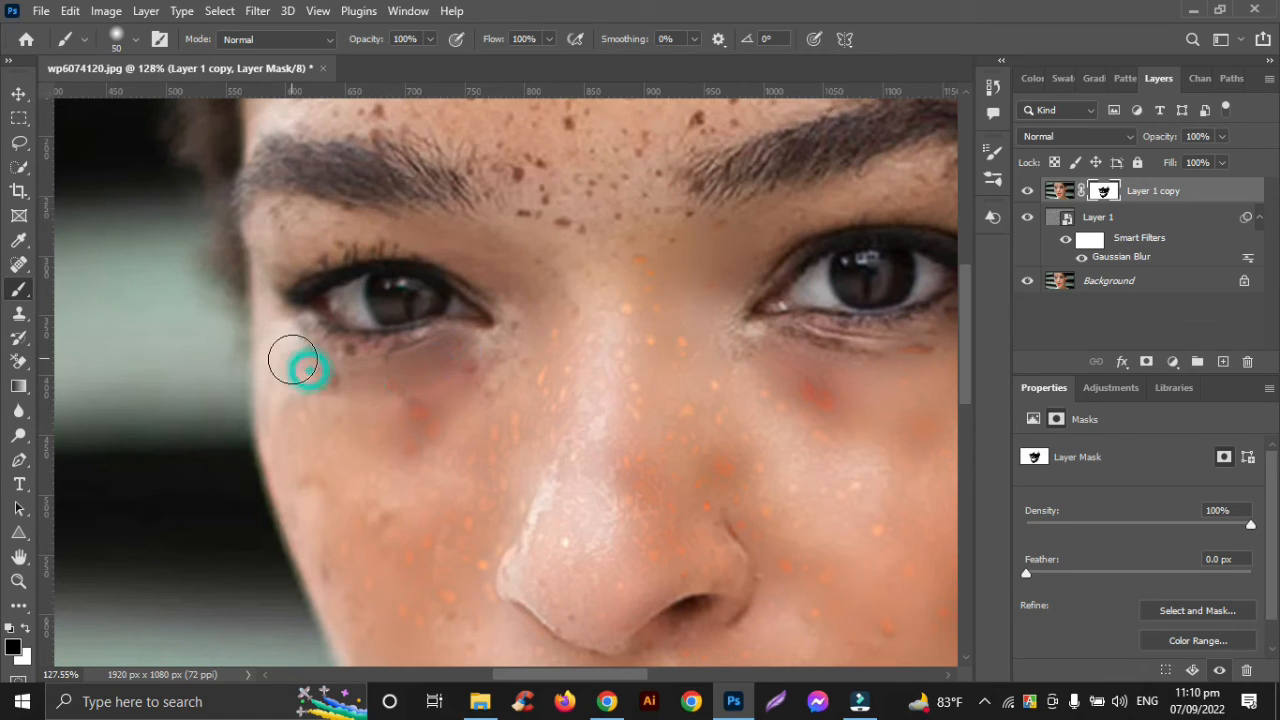
left_click(413, 393)
Paint black on the mask over the upper eyelid skin beneath the non-earring-side eyebrow
scroll(380, 403, "up", 3)
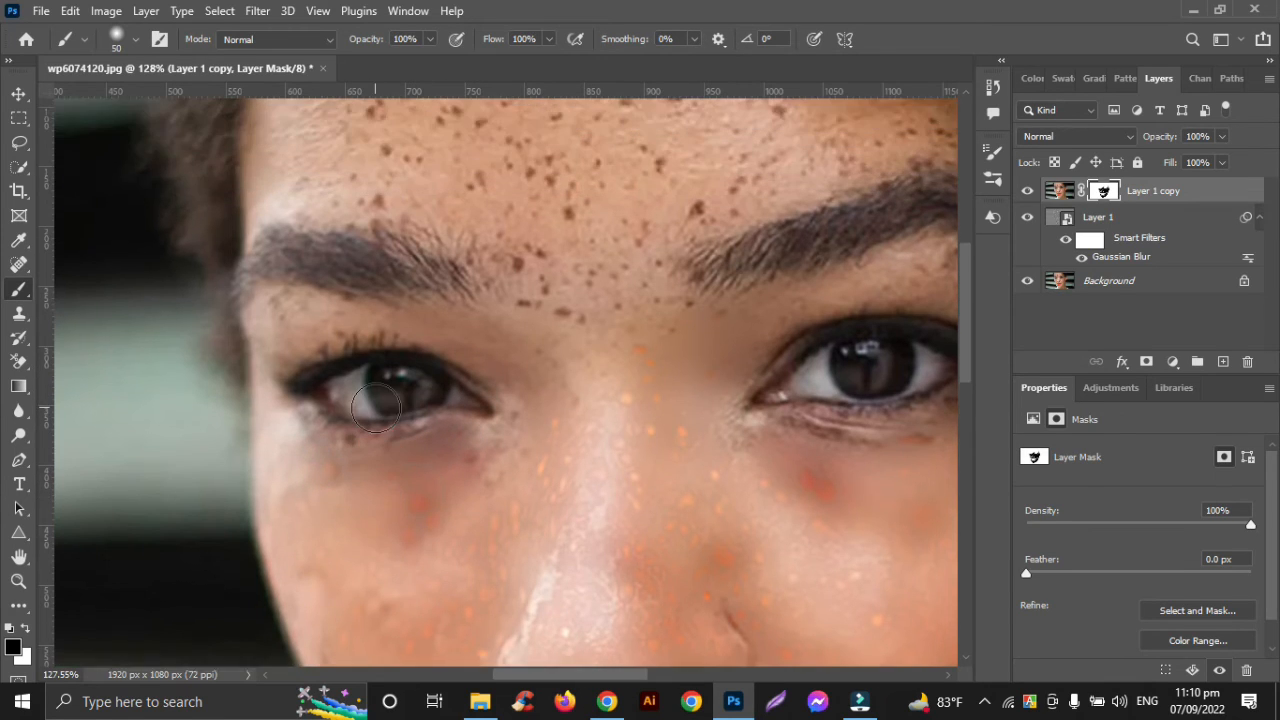
scroll(383, 418, "left", 2)
left_click_drag(327, 324, 314, 367)
left_click_drag(383, 326, 344, 365)
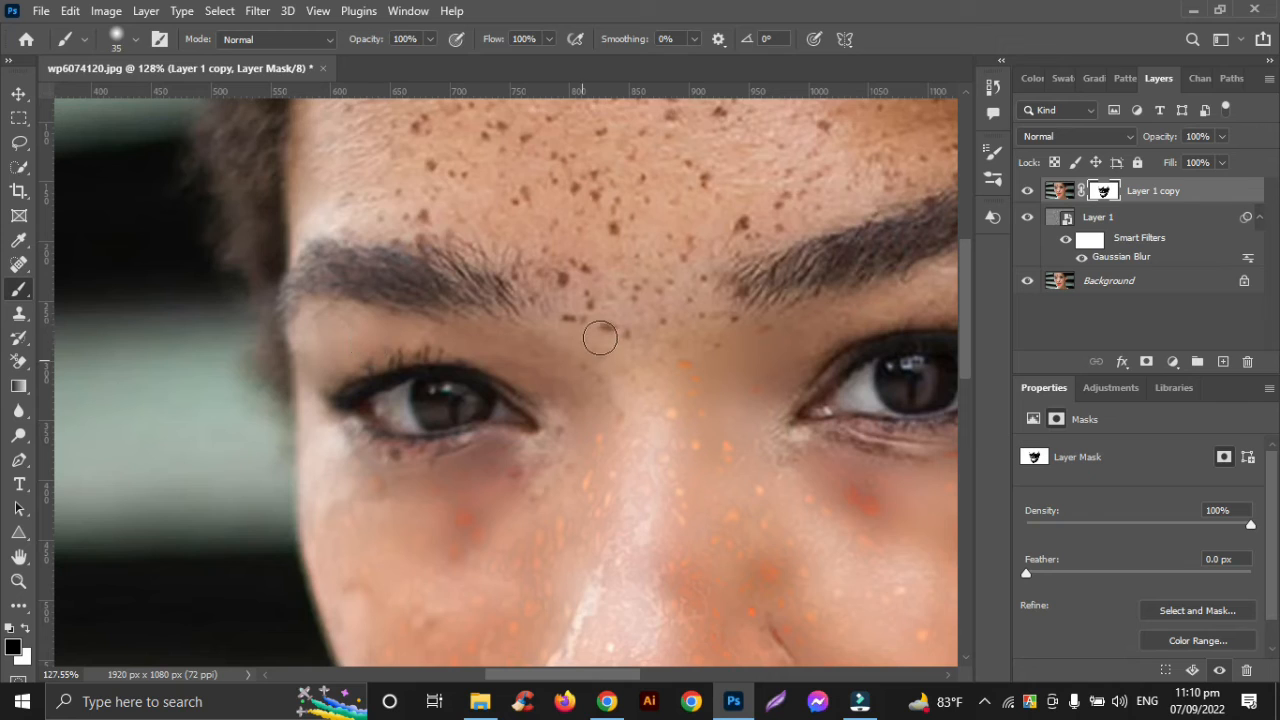
Enlarge the brush to 60 and paint black on the mask over the freckles between the eyebrows
key("bracketright")
key("bracketright")
mouse_move(579, 322)
left_mouse_down()
mouse_move(618, 260)
mouse_move(689, 323)
mouse_move(642, 350)
mouse_move(630, 327)
mouse_move(718, 331)
left_mouse_up()
mouse_move(671, 254)
left_mouse_down()
mouse_move(673, 318)
mouse_move(652, 399)
left_mouse_up()
Paint black on the mask around the earring-side eye, covering the skin under the brow, the outer corner and the under-eye area
scroll(652, 399, "right", 5)
scroll(652, 399, "up", 3)
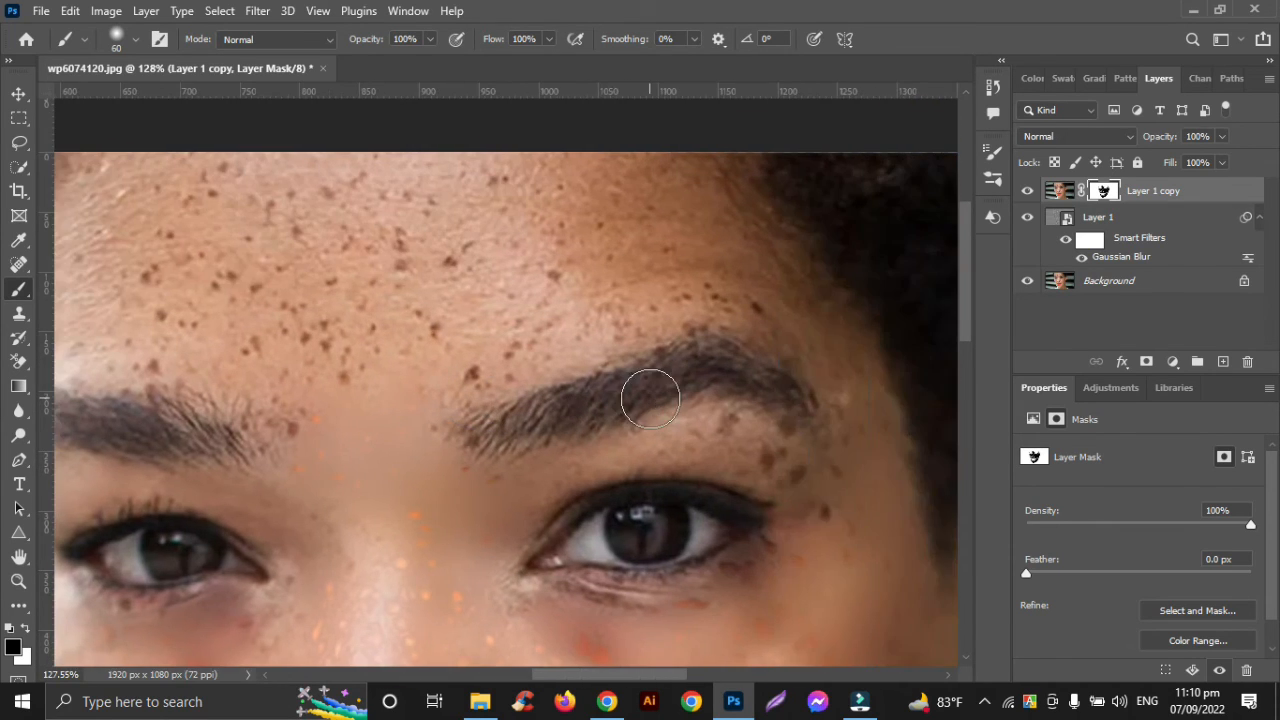
left_click(724, 440)
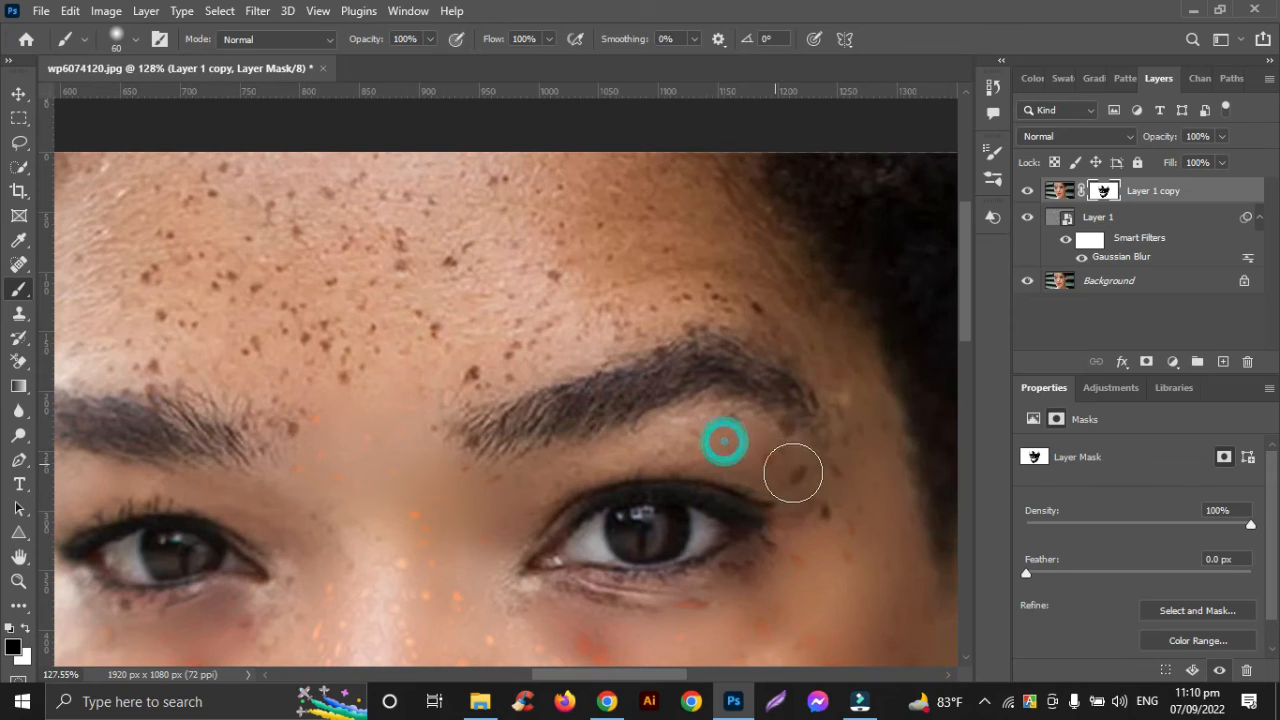
left_click(797, 477)
left_click(826, 520)
left_click(747, 580)
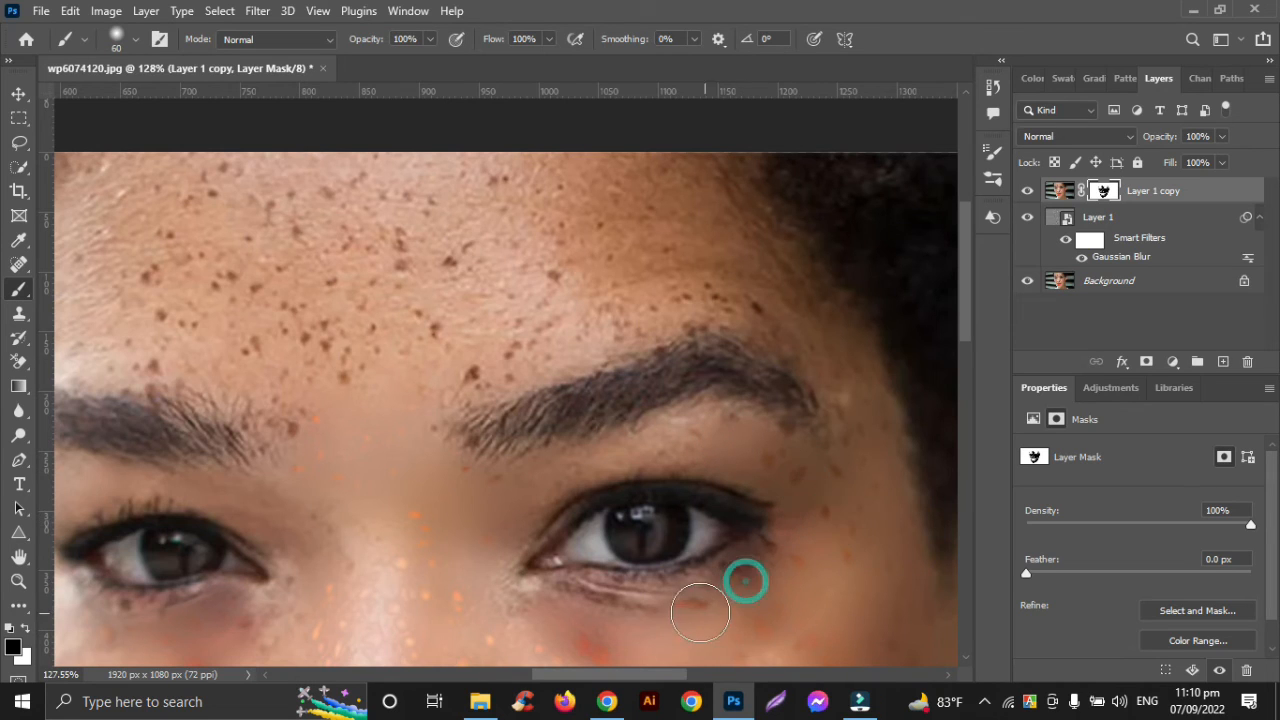
left_click(561, 617)
left_click(510, 619)
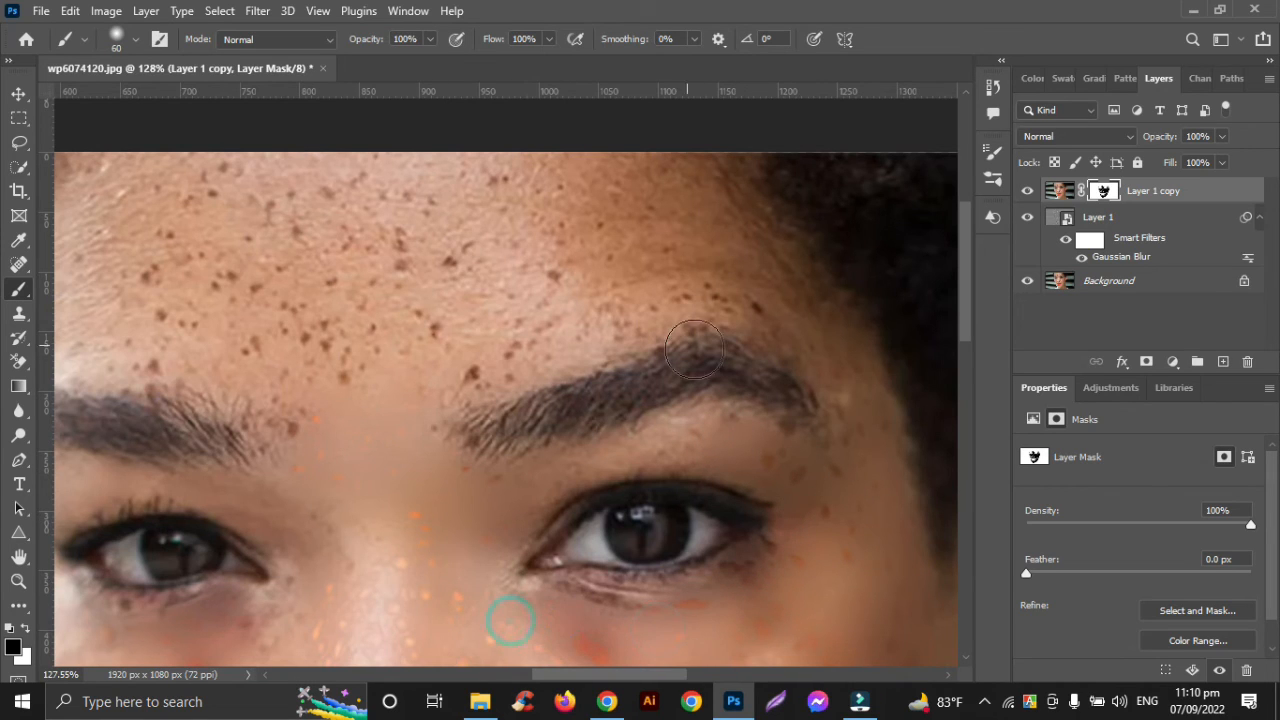
Paint black on the mask over the earring-side temple and the forehead just above that eyebrow
left_click(855, 359)
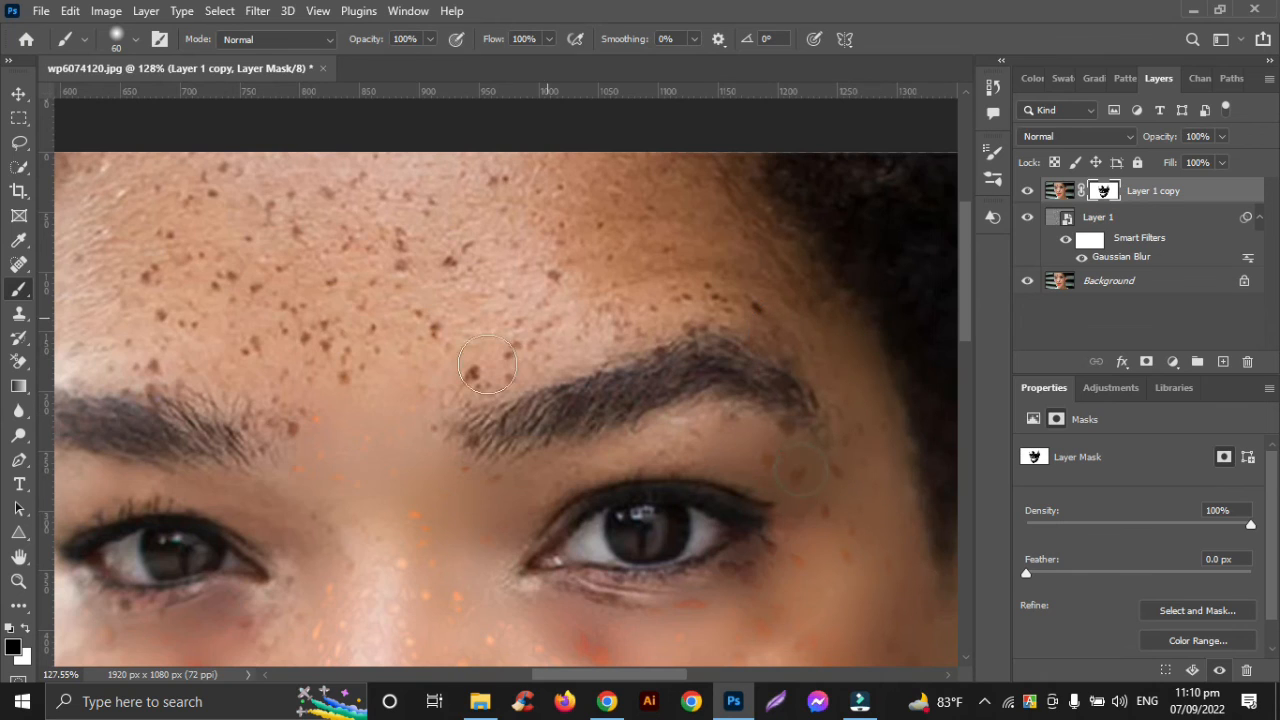
left_click(451, 376)
left_click(686, 283)
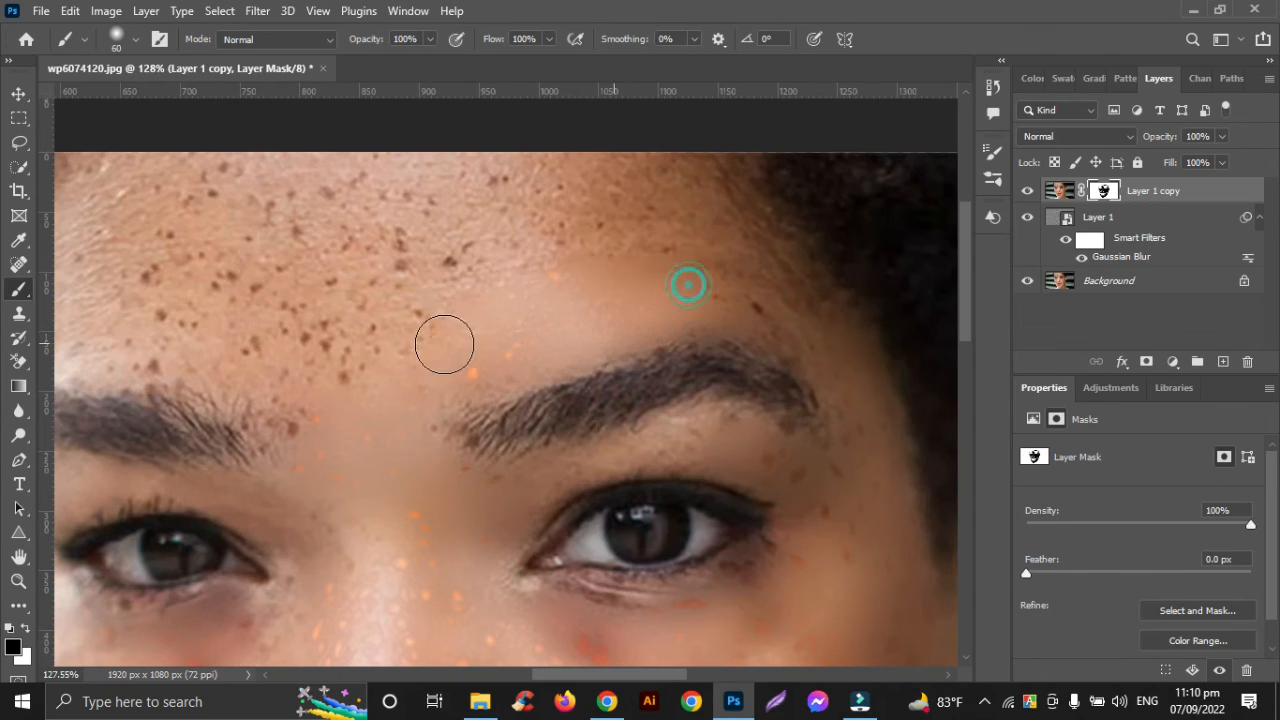
Paint black on the mask over the remaining forehead freckles, from the hairline down to both eyebrows
scroll(472, 290, "down", 2)
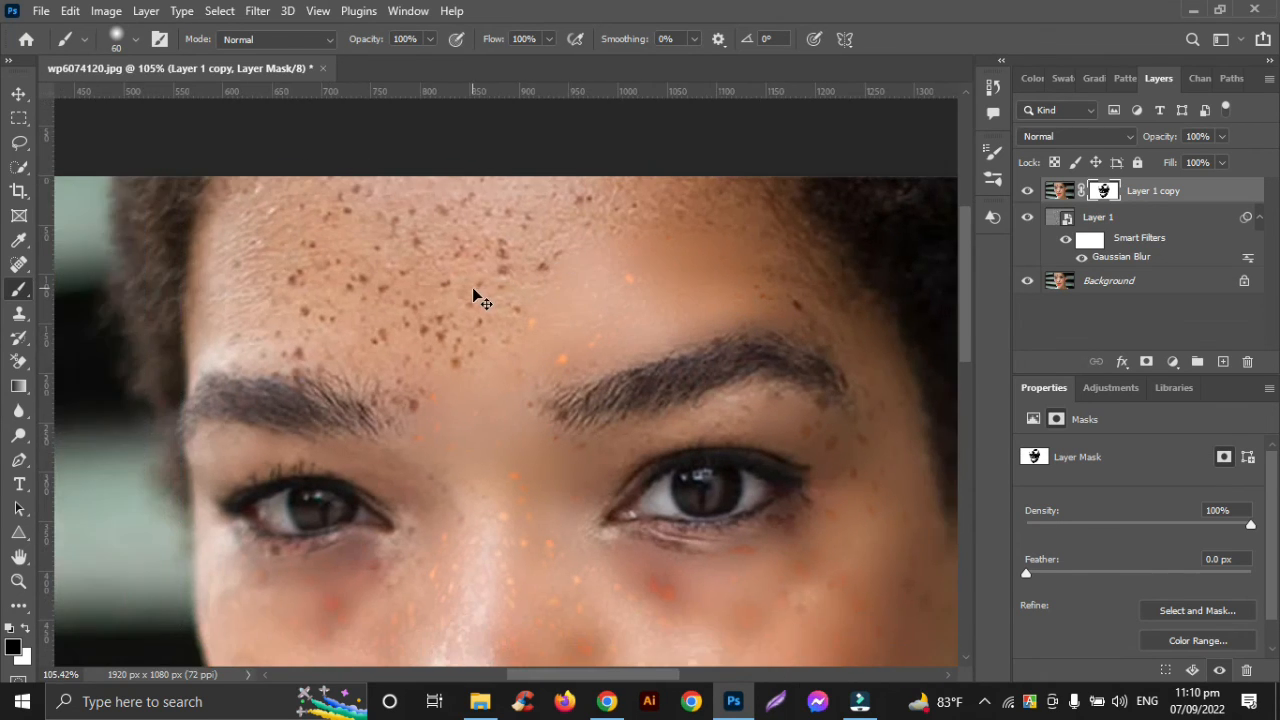
left_click(712, 212)
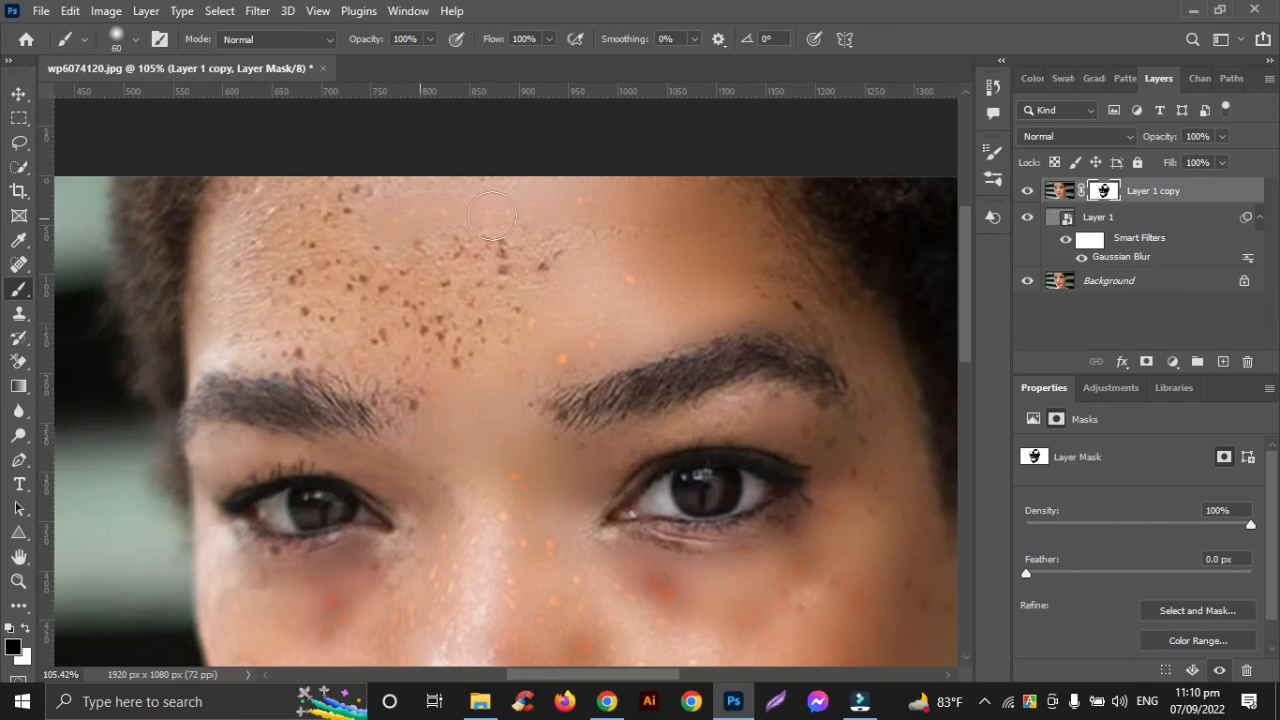
mouse_move(462, 194)
left_mouse_down()
mouse_move(254, 195)
mouse_move(221, 216)
mouse_move(464, 274)
left_mouse_up()
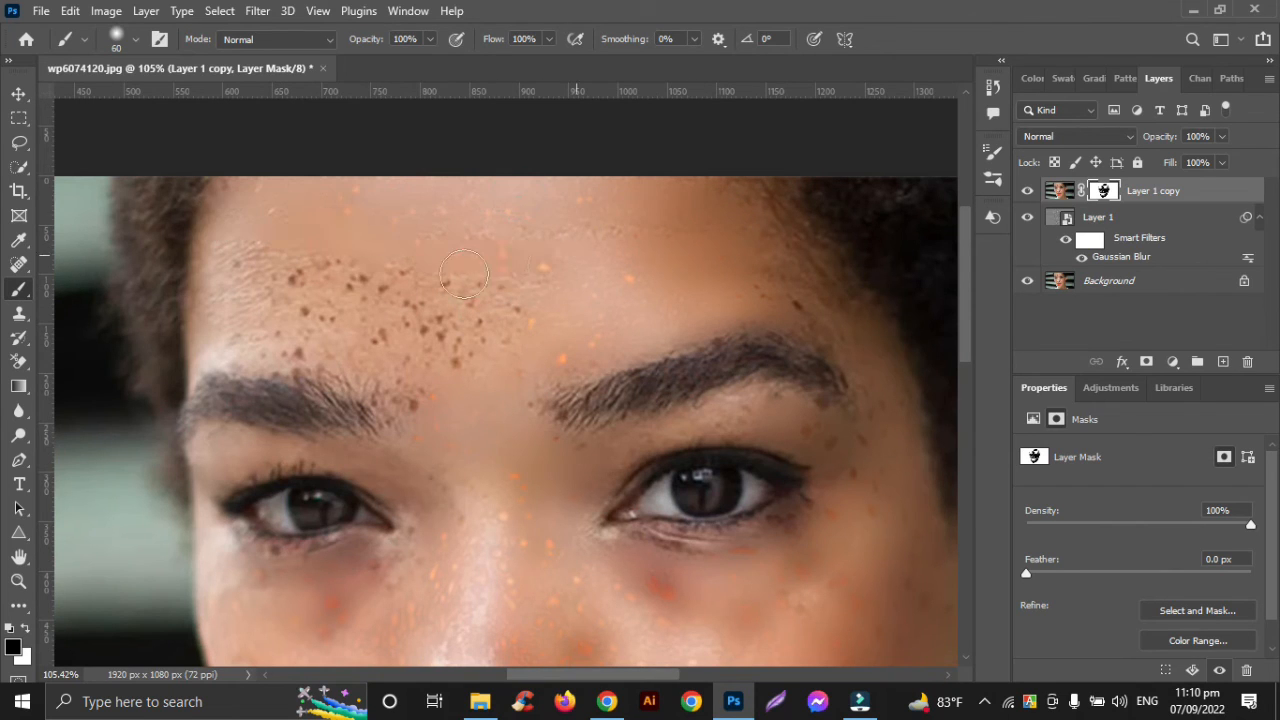
left_click_drag(407, 339, 561, 329)
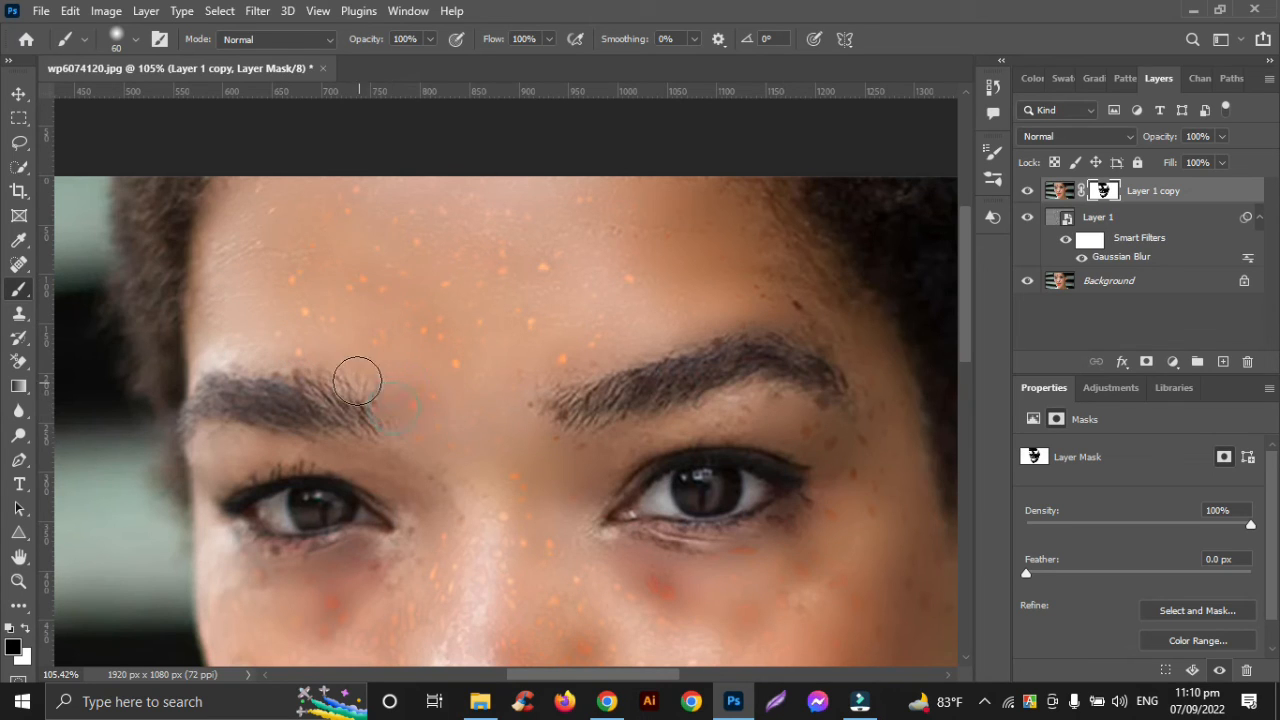
left_click(355, 373)
left_click(809, 296)
left_click(771, 289)
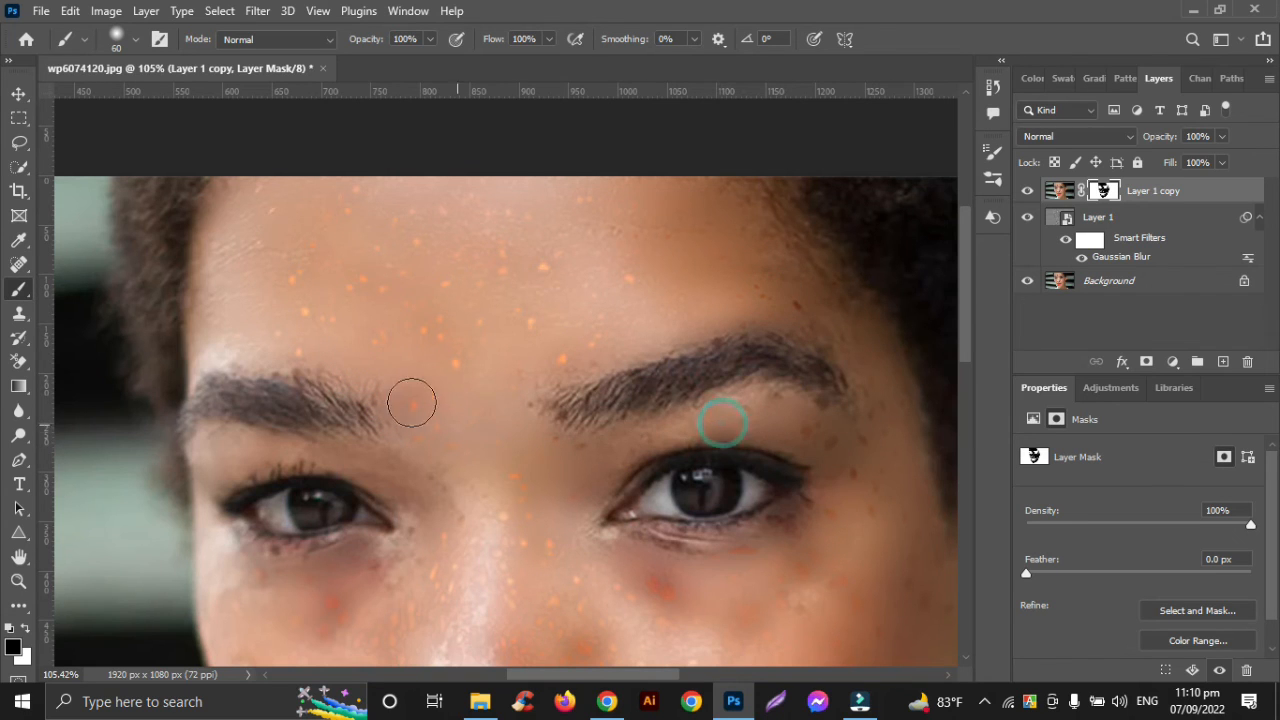
Switch to the Move tool and compare the portrait before and after by toggling the visibility of Layer 1 copy and Layer 1
scroll(516, 318, "down", 2)
scroll(516, 318, "down", 3)
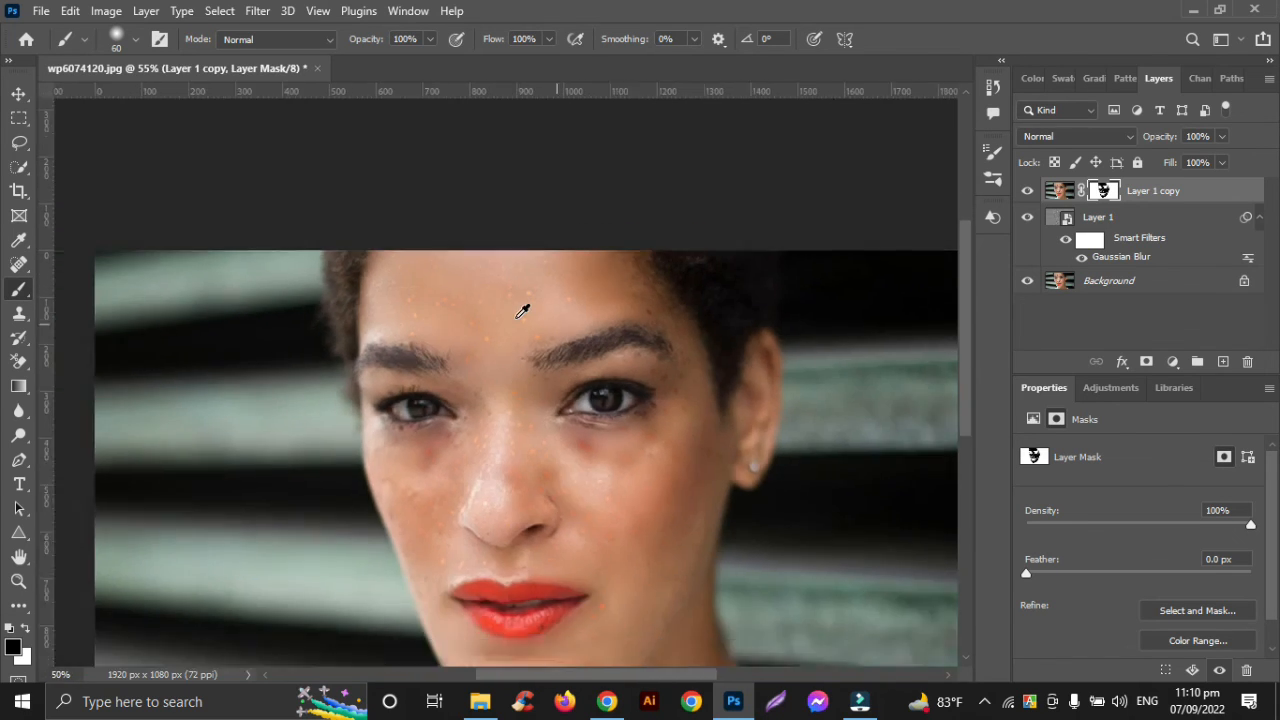
scroll(510, 312, "down", 1)
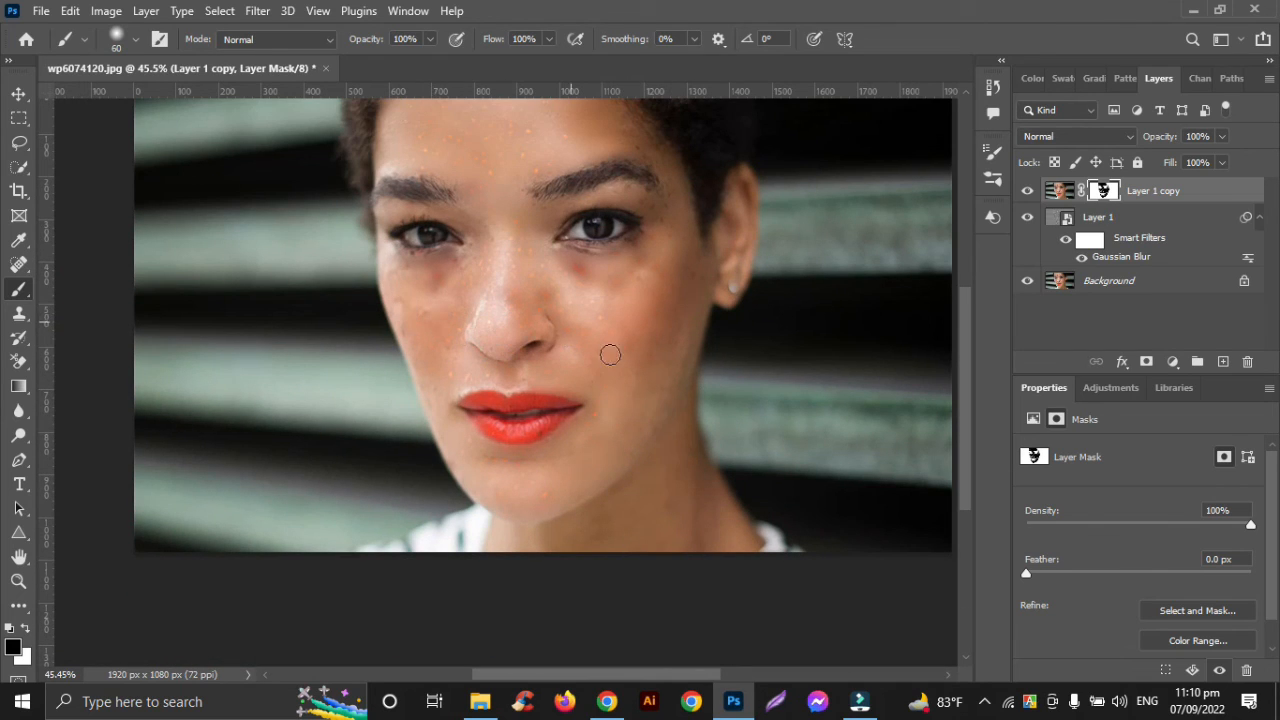
left_click(21, 97)
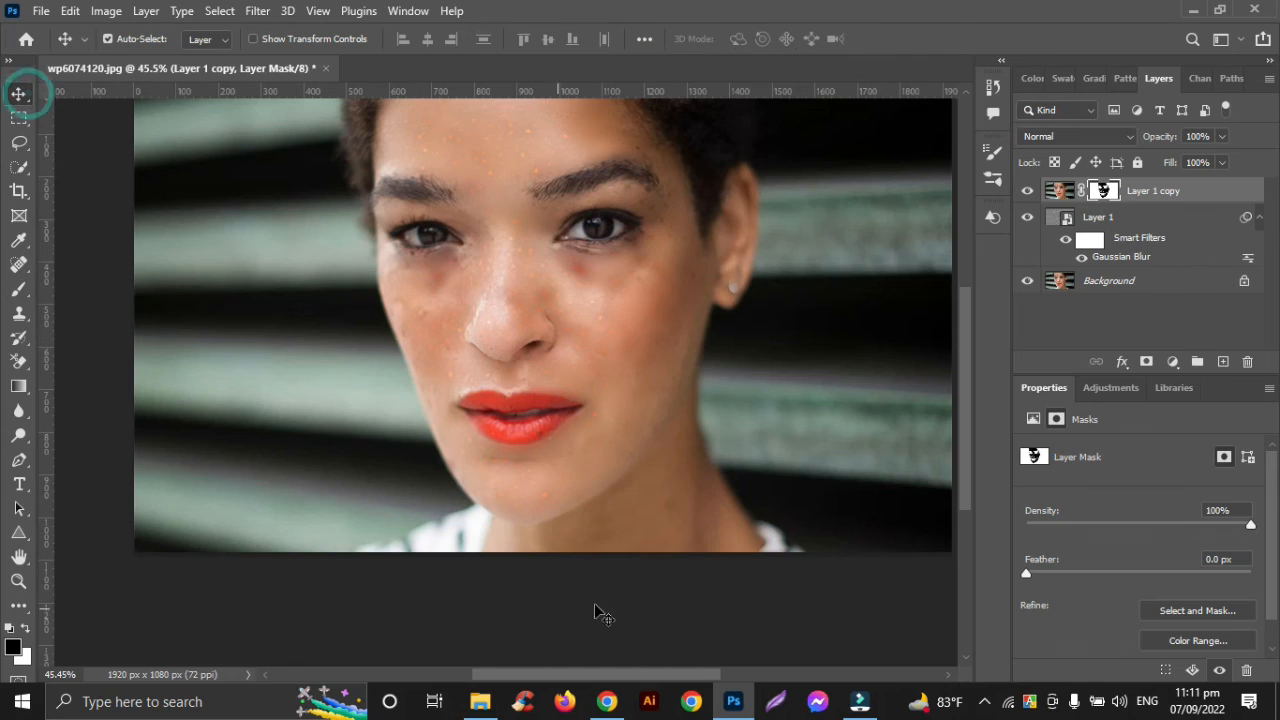
left_click(1027, 192)
left_click(1027, 193)
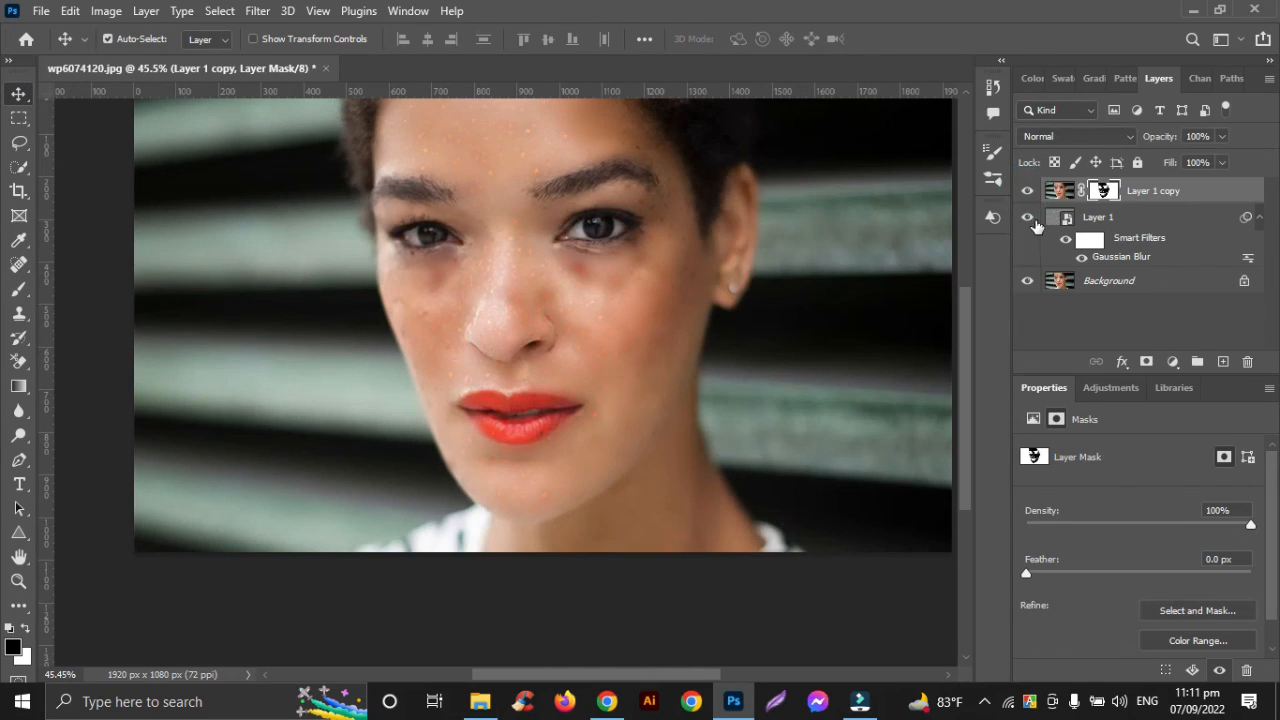
left_click(1027, 217)
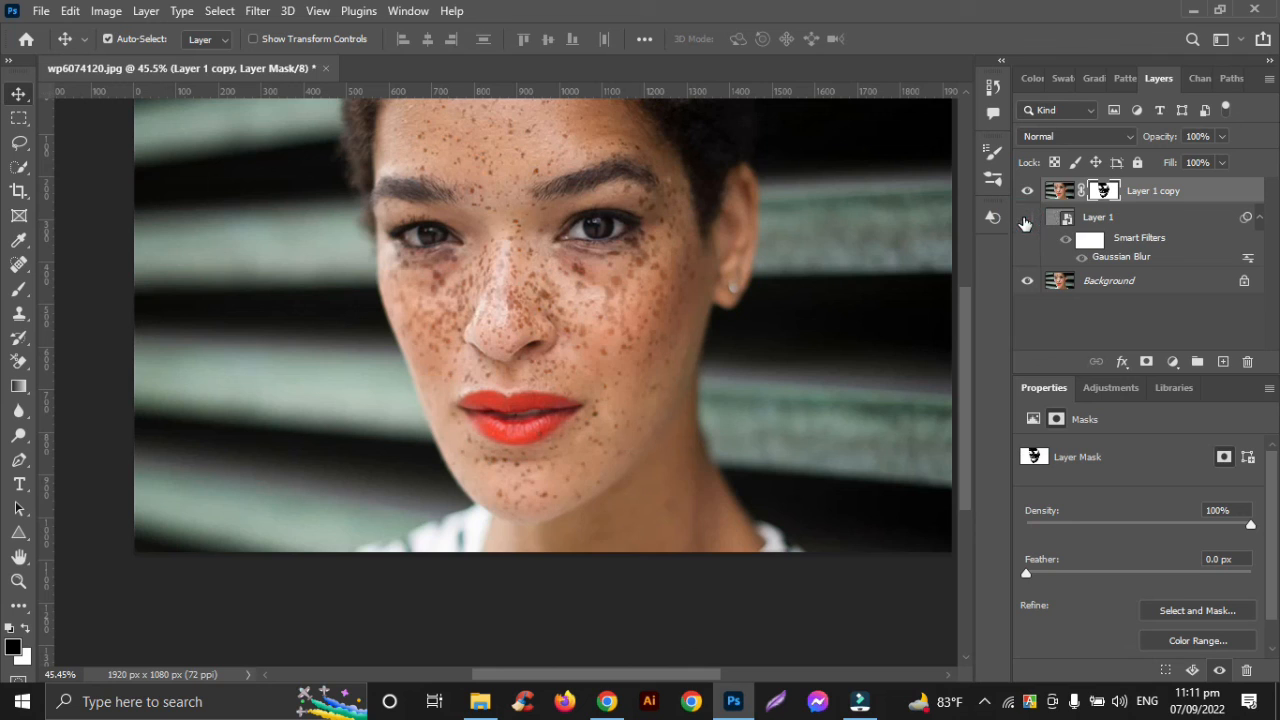
left_click(1026, 218)
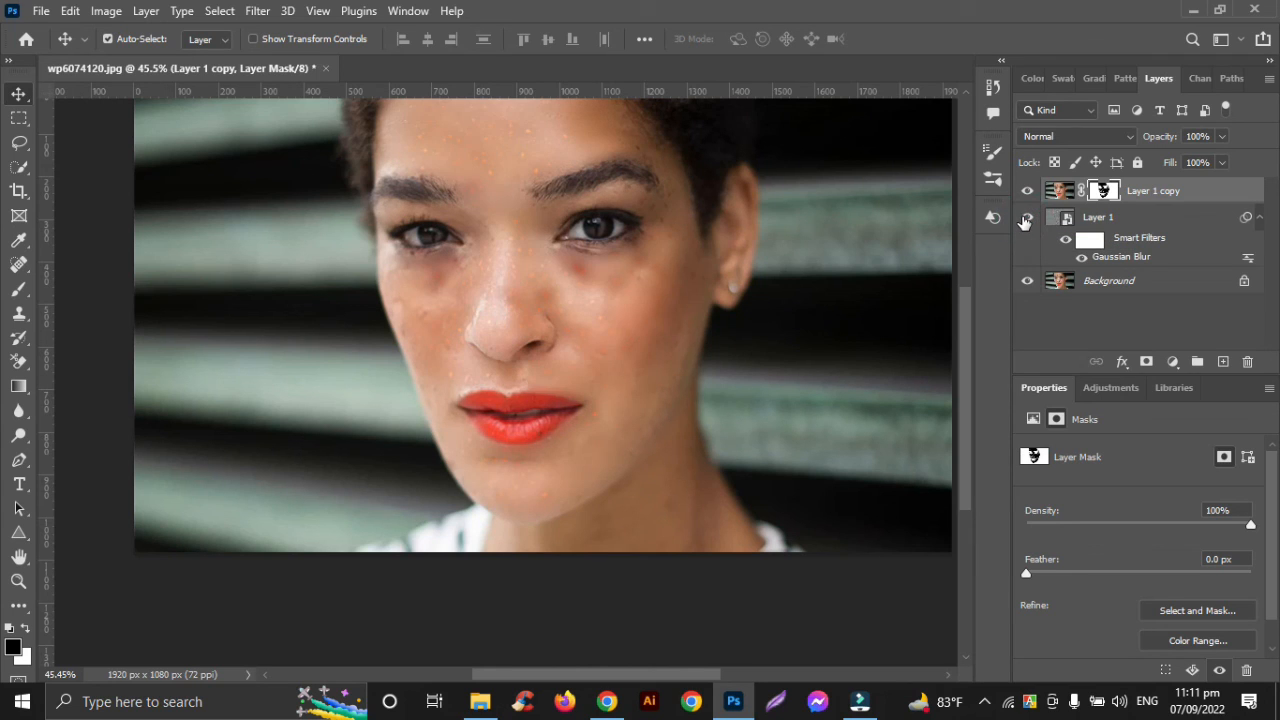
left_click(1026, 218)
left_click(1026, 218)
left_click(1026, 218)
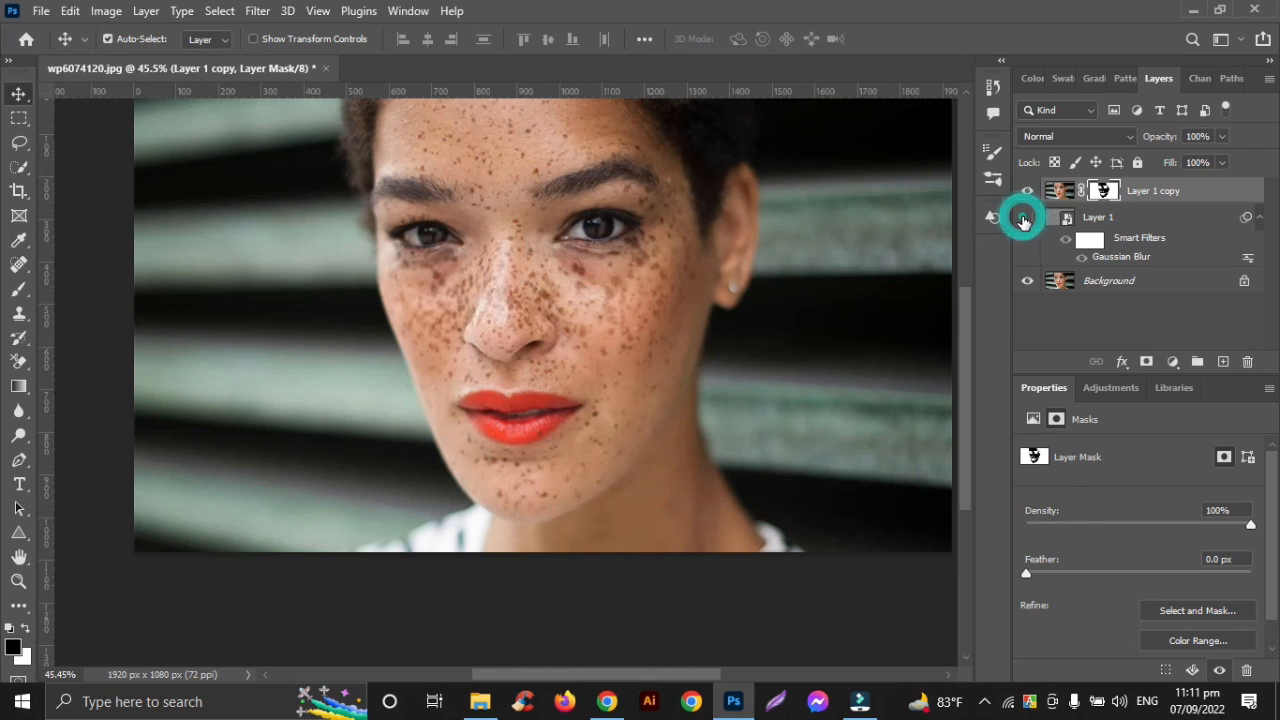
left_click(1026, 218)
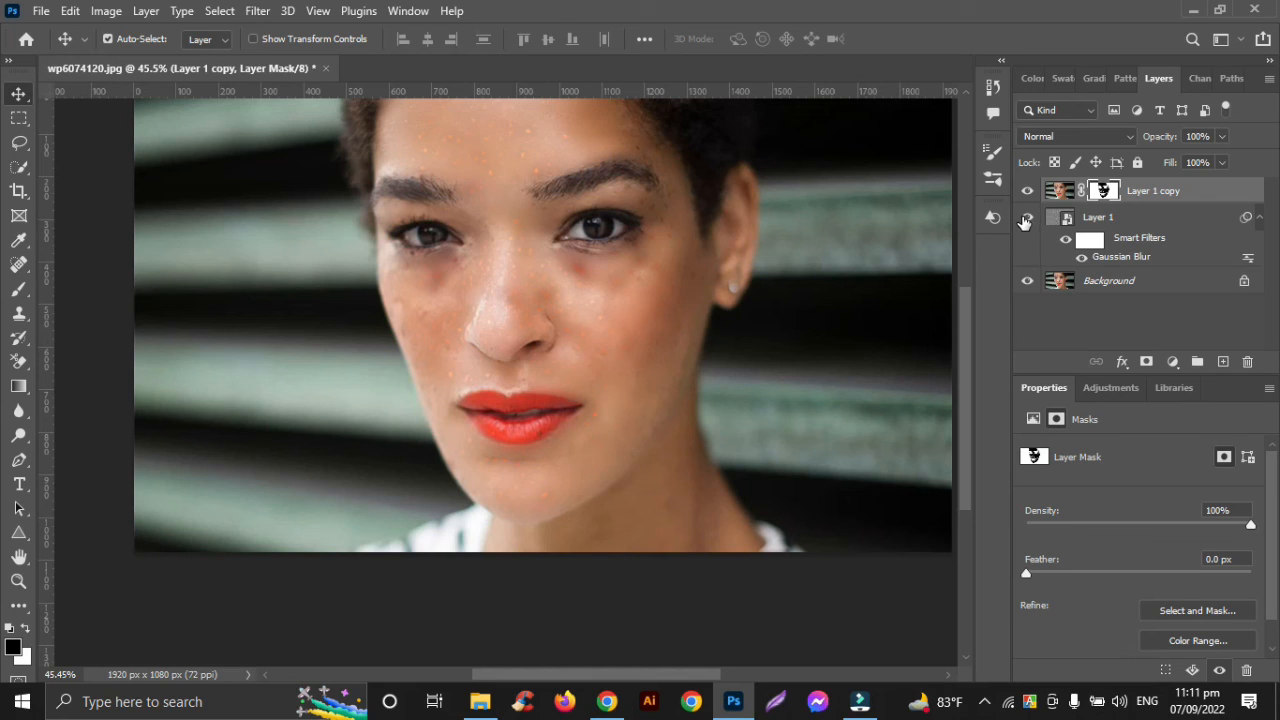
left_click(1026, 218)
left_click(1026, 218)
left_click(1026, 219)
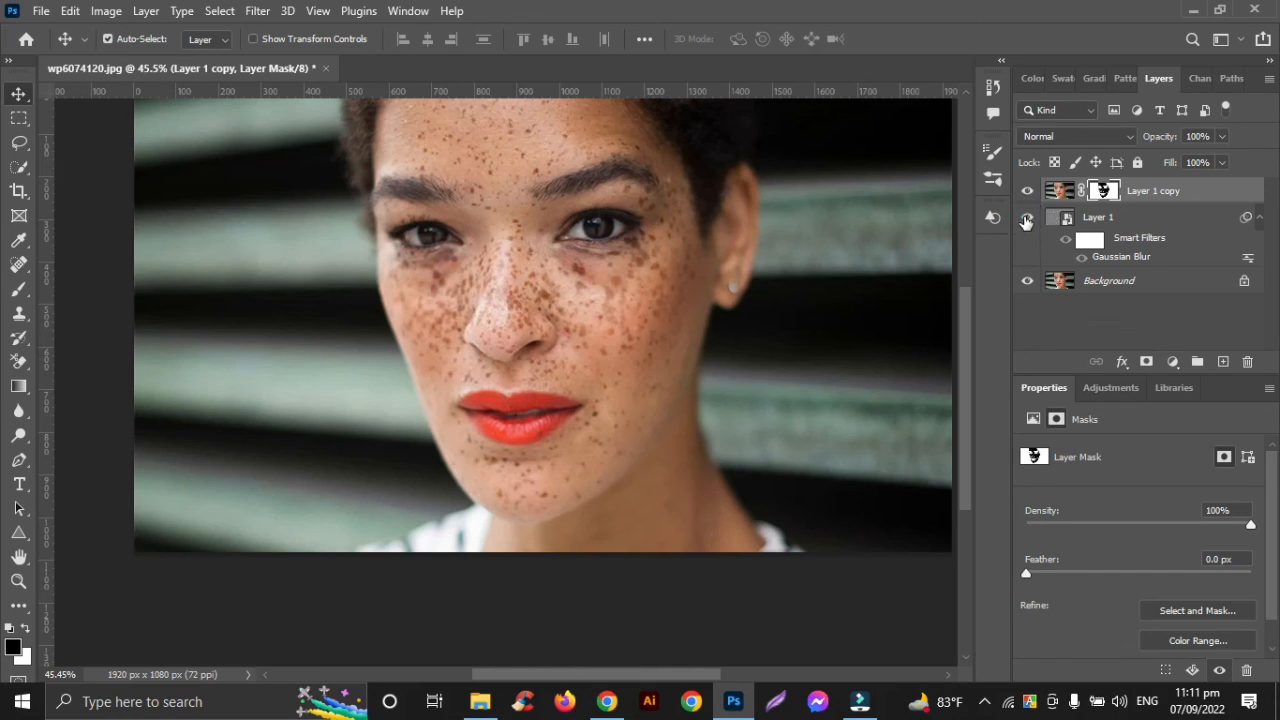
left_click(1026, 219)
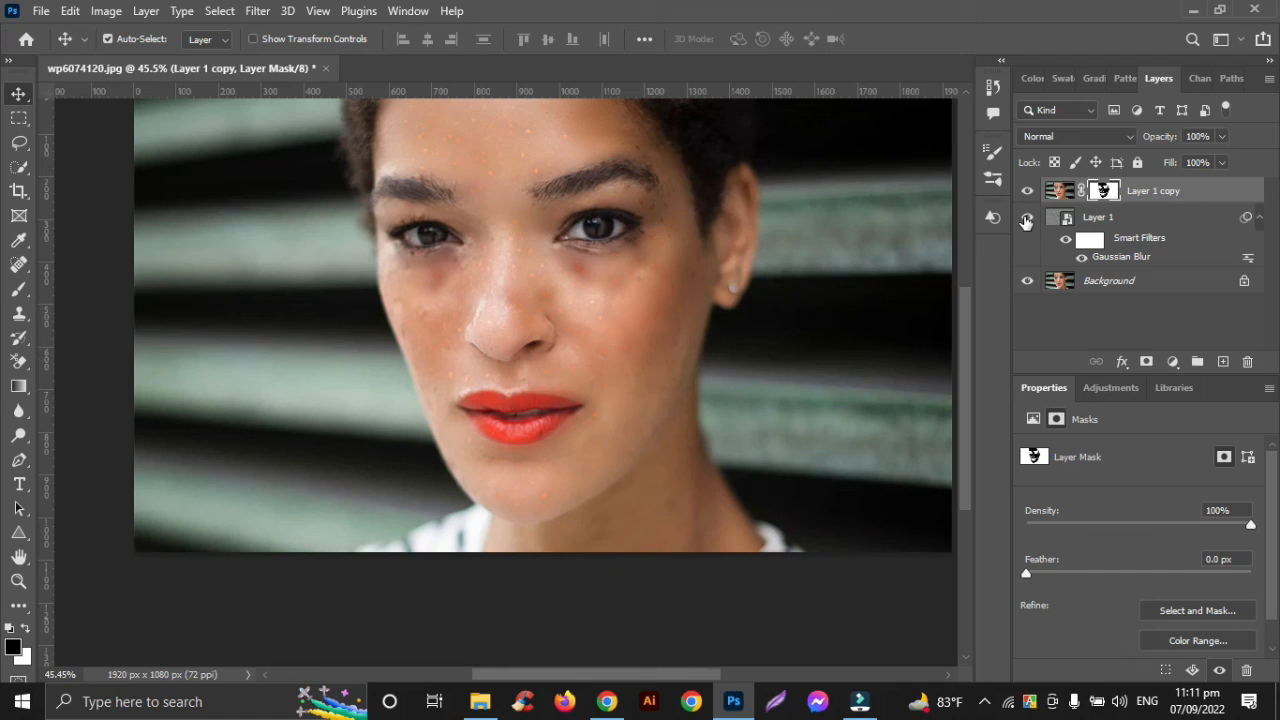
left_click(1026, 219)
left_click(1026, 219)
scroll(498, 280, "up", 2)
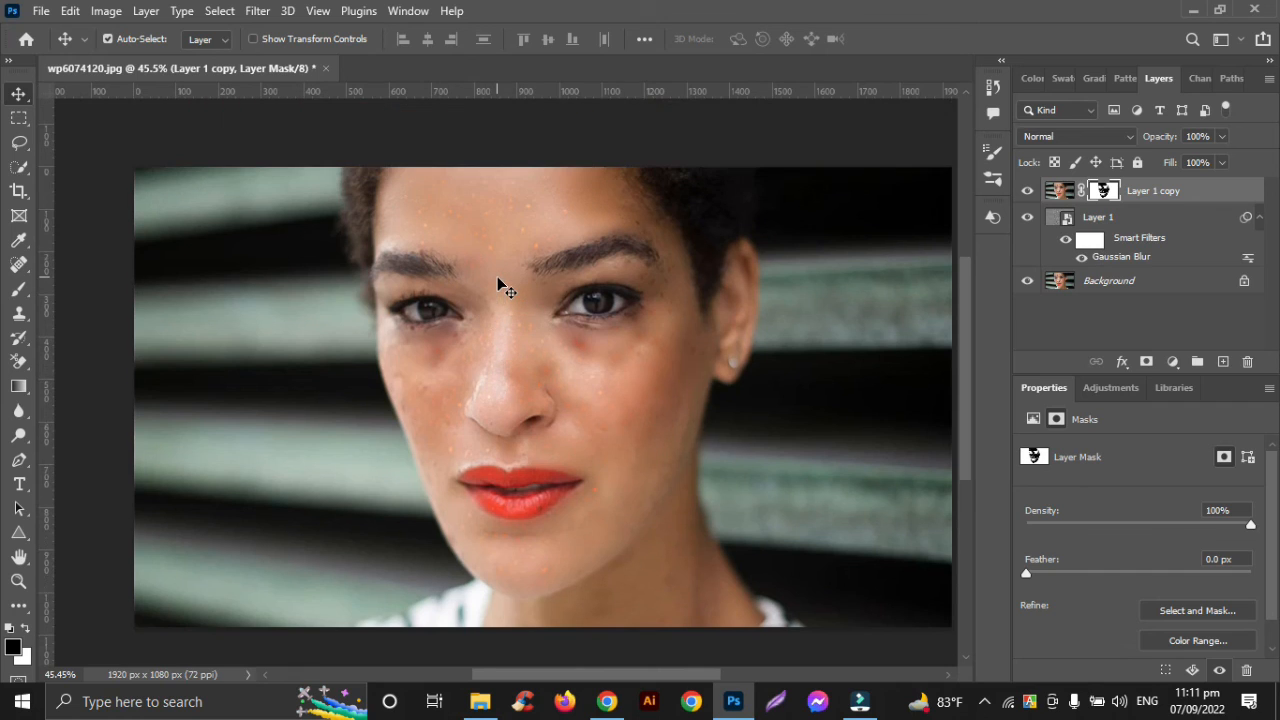
scroll(498, 282, "down", 1)
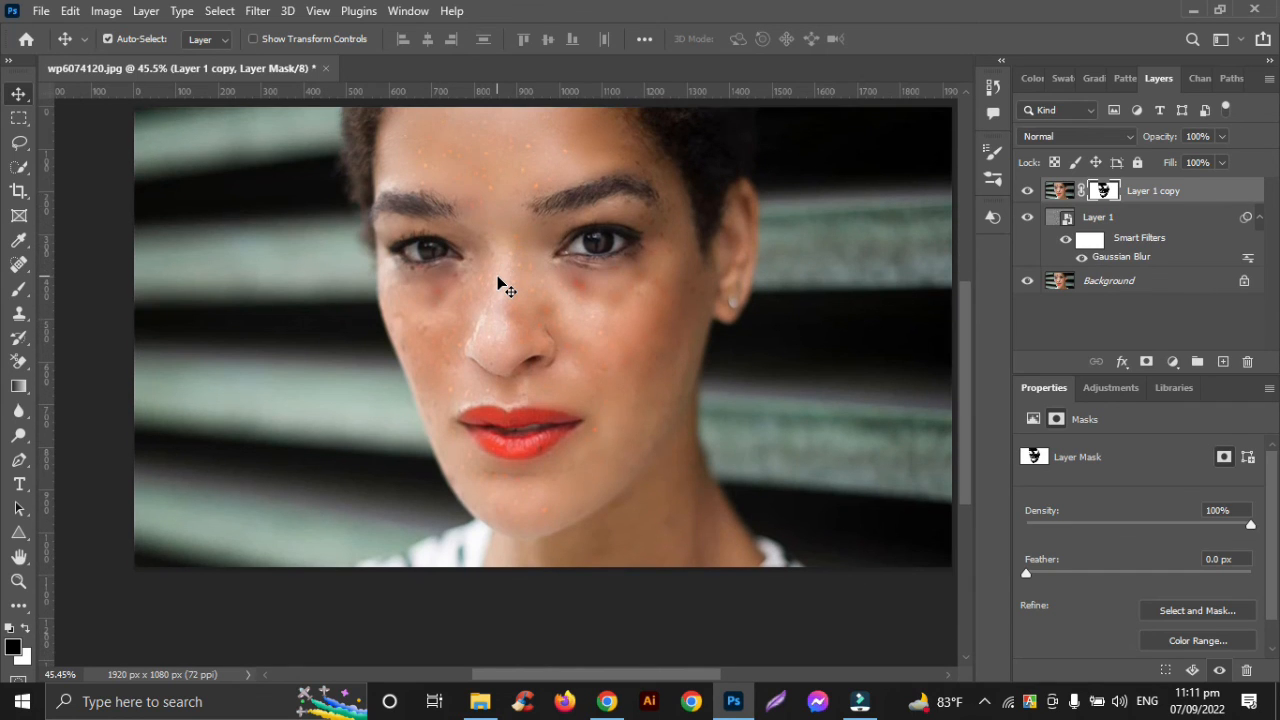
scroll(498, 282, "down", 2)
scroll(498, 282, "up", 3)
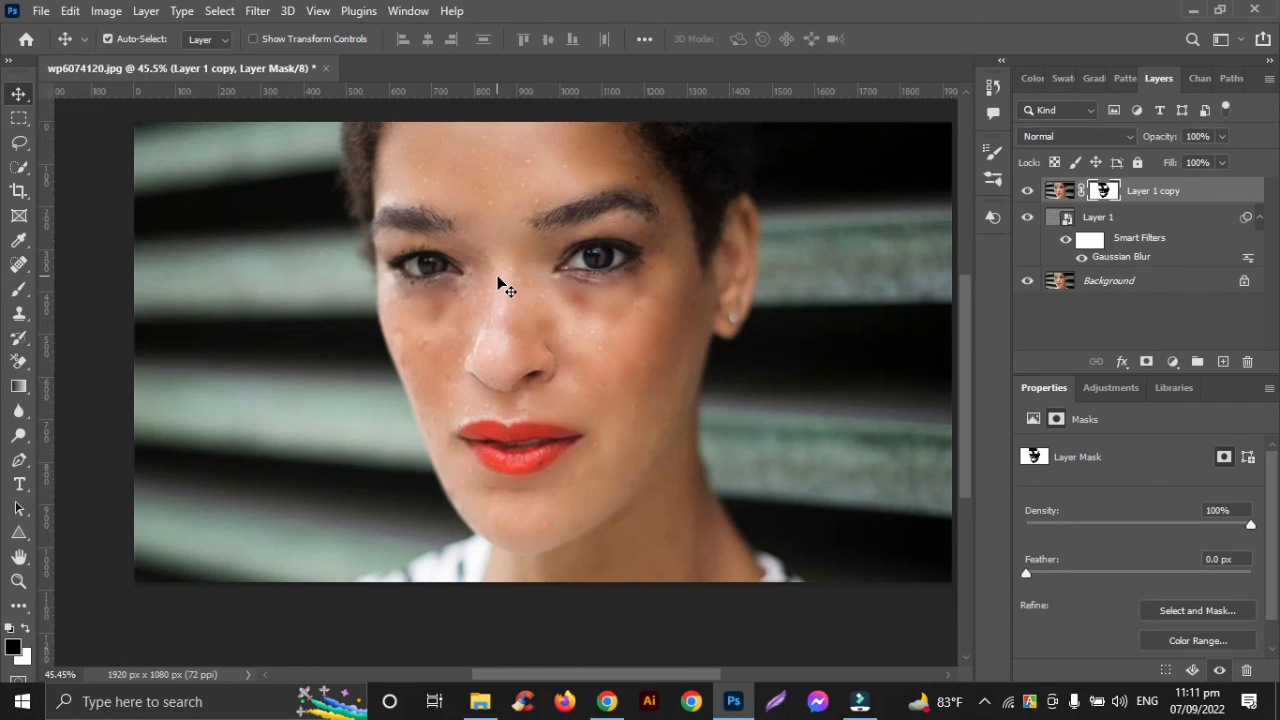
key("ctrl")
scroll(498, 282, "right", 1)
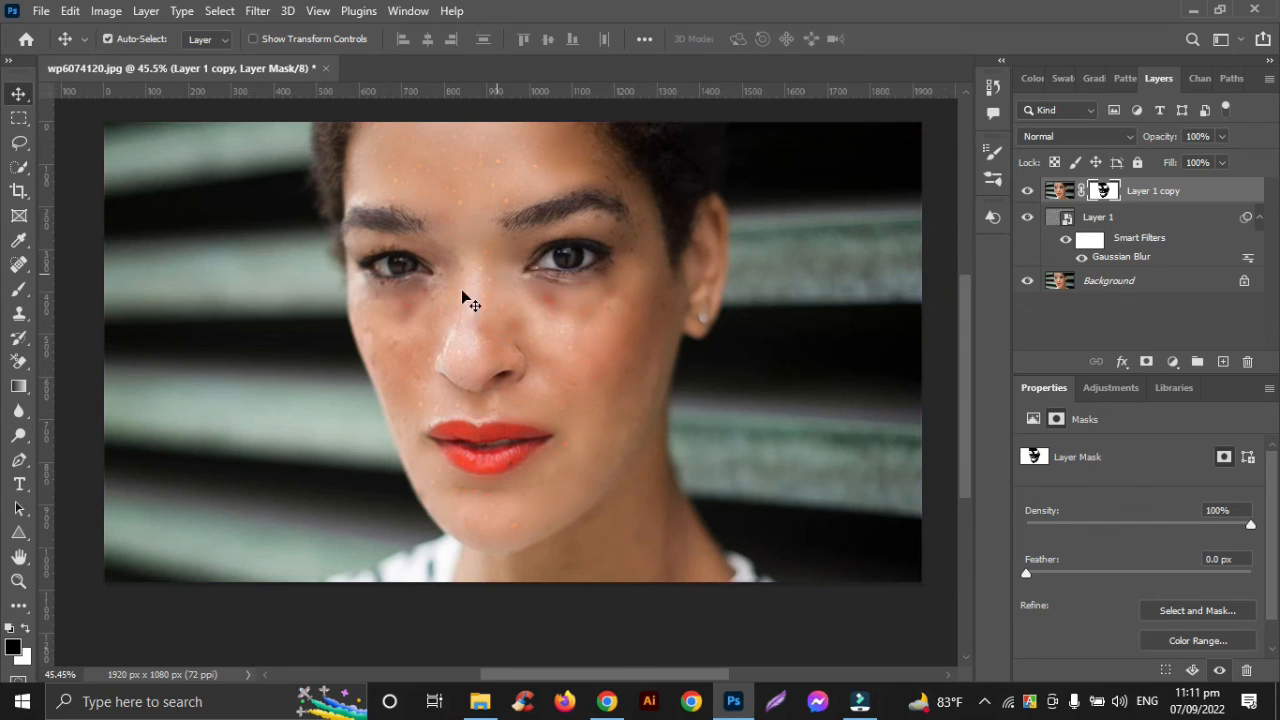